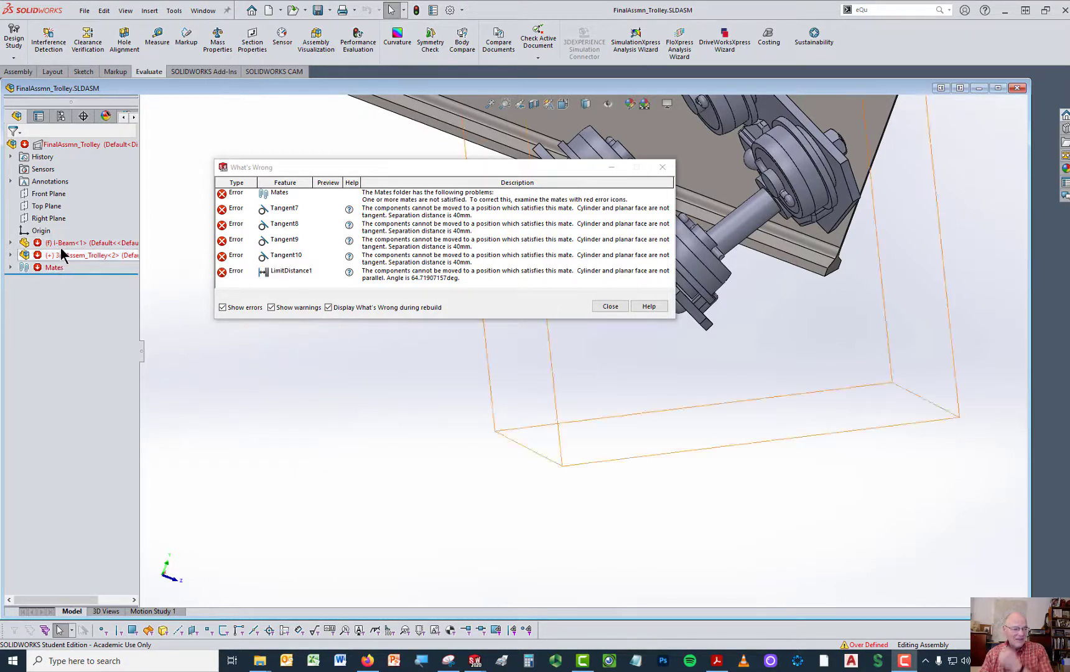
Step: Dismiss the error report and delete all the failed mates, from Tangent7 through LimitDistance1
click(609, 305)
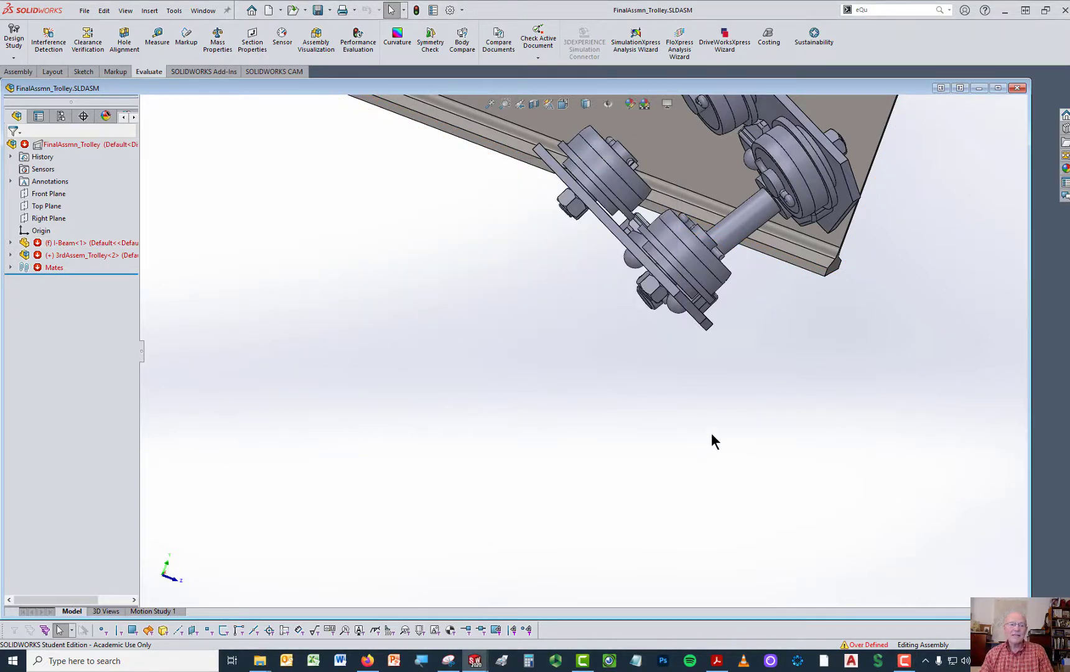
right_drag(711, 433, 775, 385)
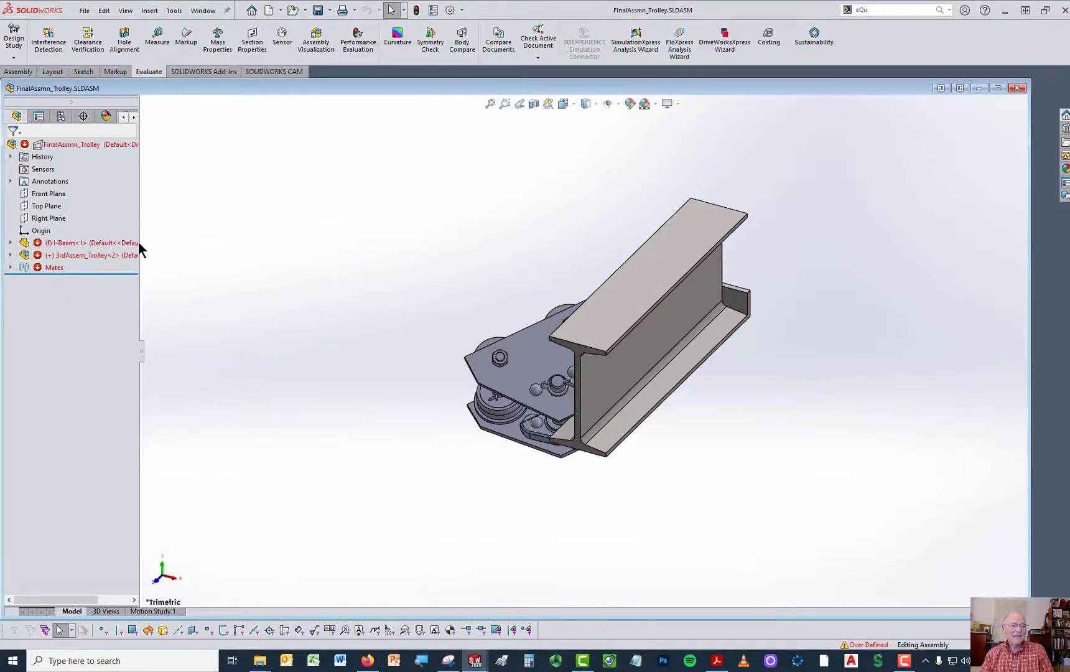
click(10, 267)
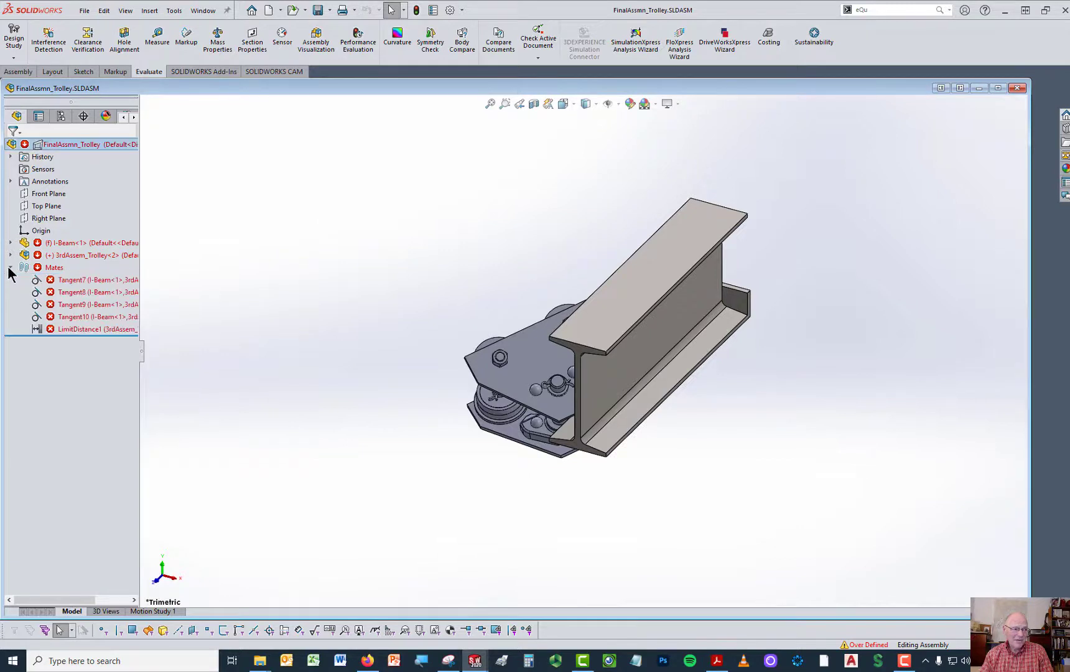
click(83, 279)
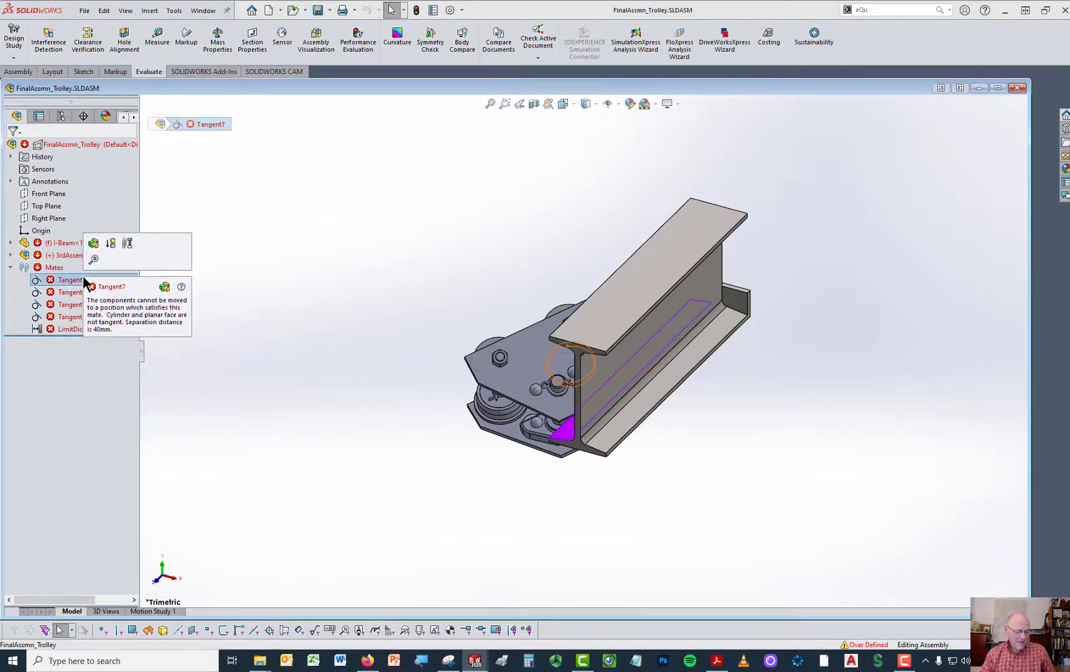
shift+click(72, 328)
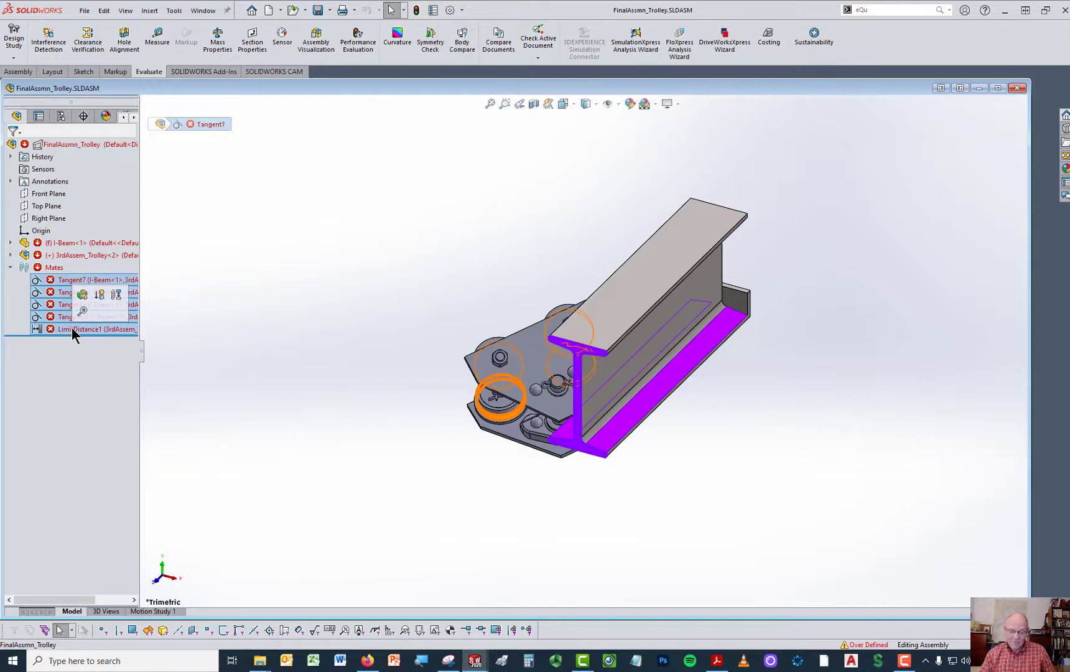
key(Delete)
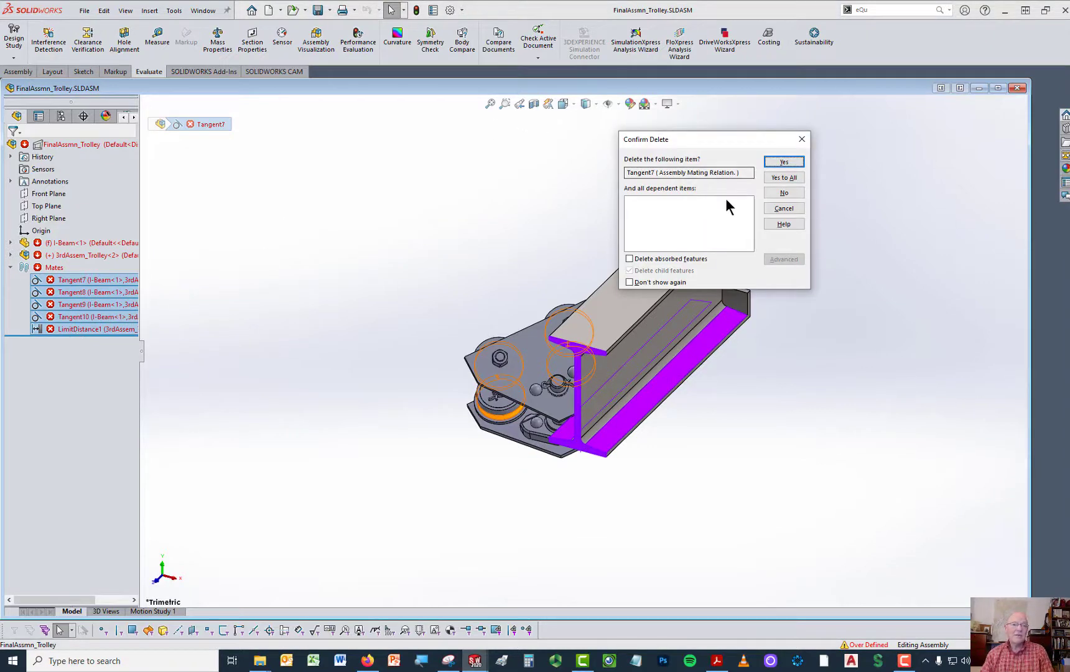
click(782, 179)
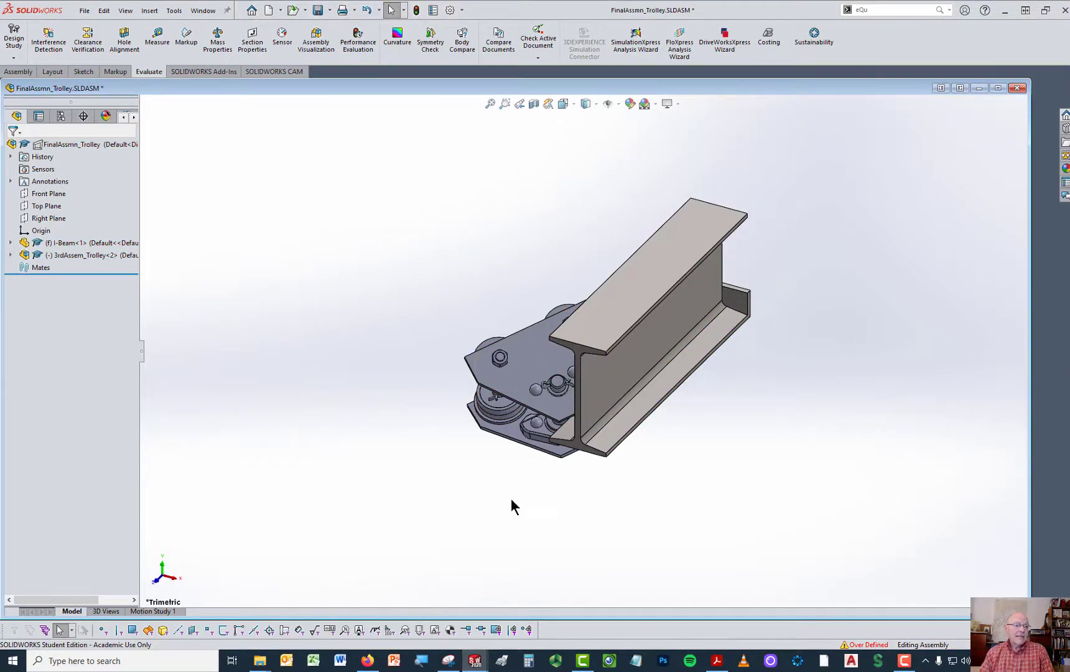
Step: Move the 3rdAssem_Trolley subassembly clear of the I-beam to its open side and collapse its component tree
drag(517, 353, 766, 346)
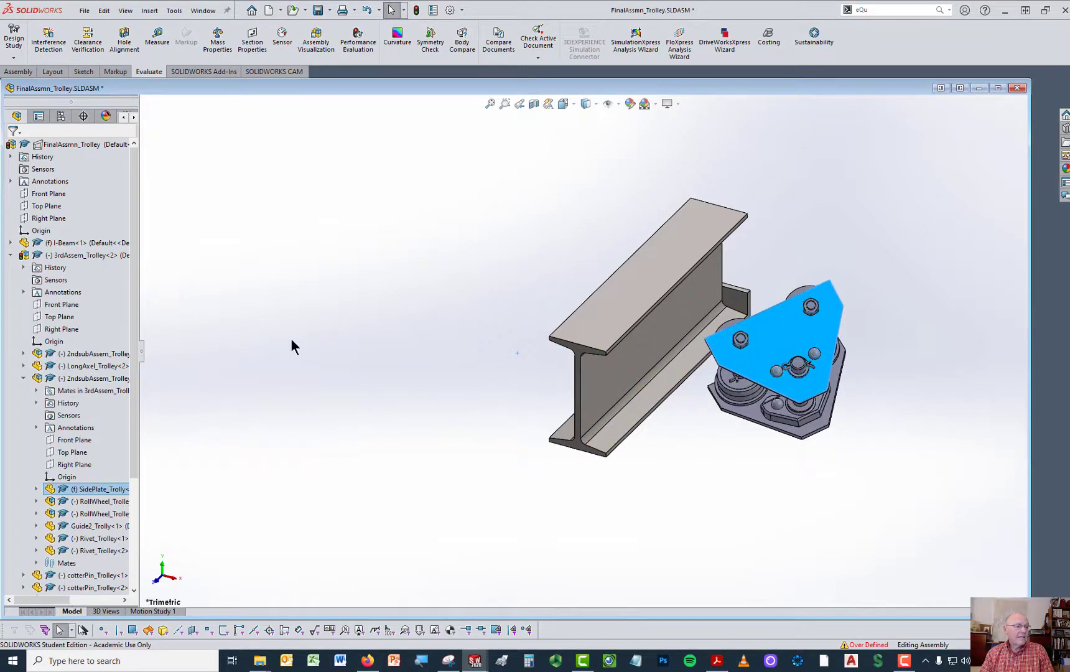
click(11, 255)
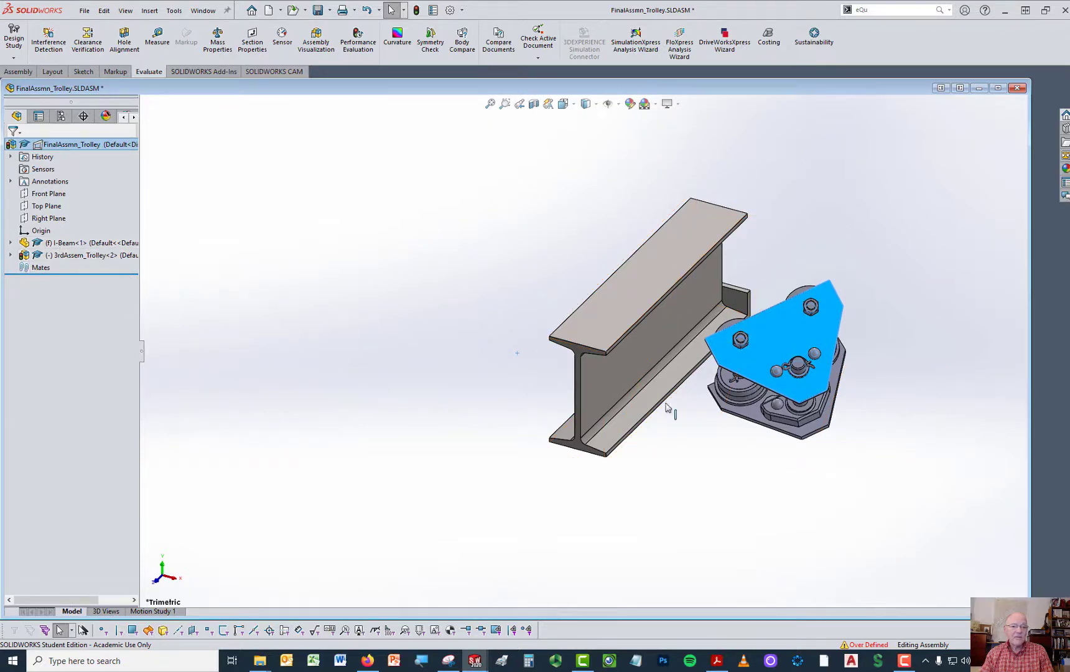
scroll(768, 336, down, 2)
click(901, 348)
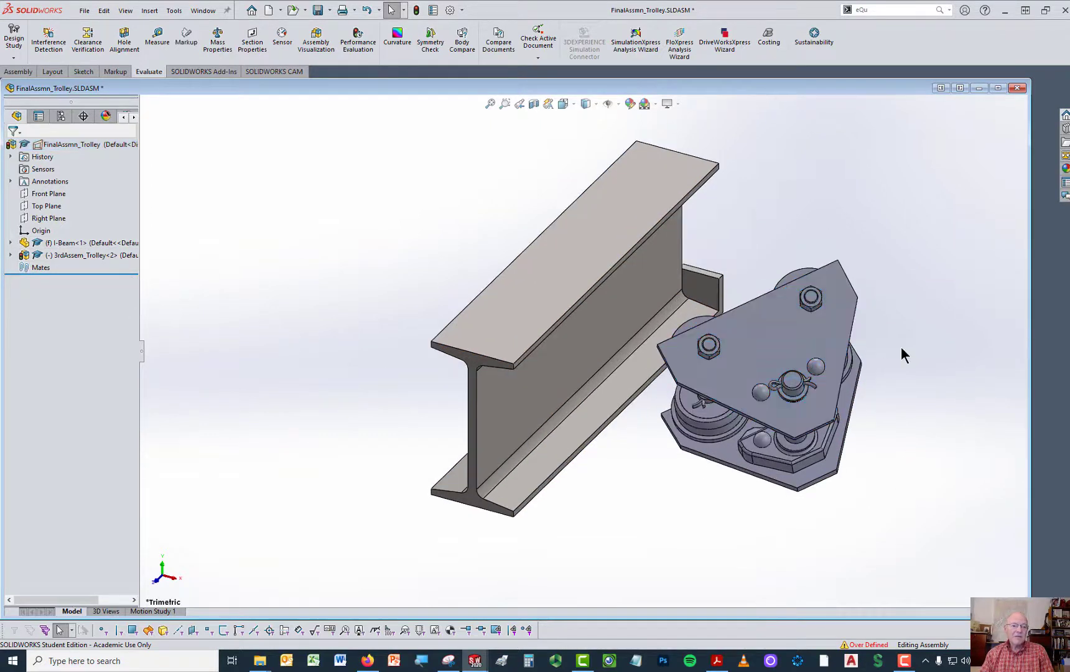
Step: Examine the trolley's long axle ends, cotter pins, rivets and side plates up close from several directions
click(790, 359)
right_drag(790, 359, 847, 422)
scroll(918, 399, down, 3)
scroll(777, 390, down, 2)
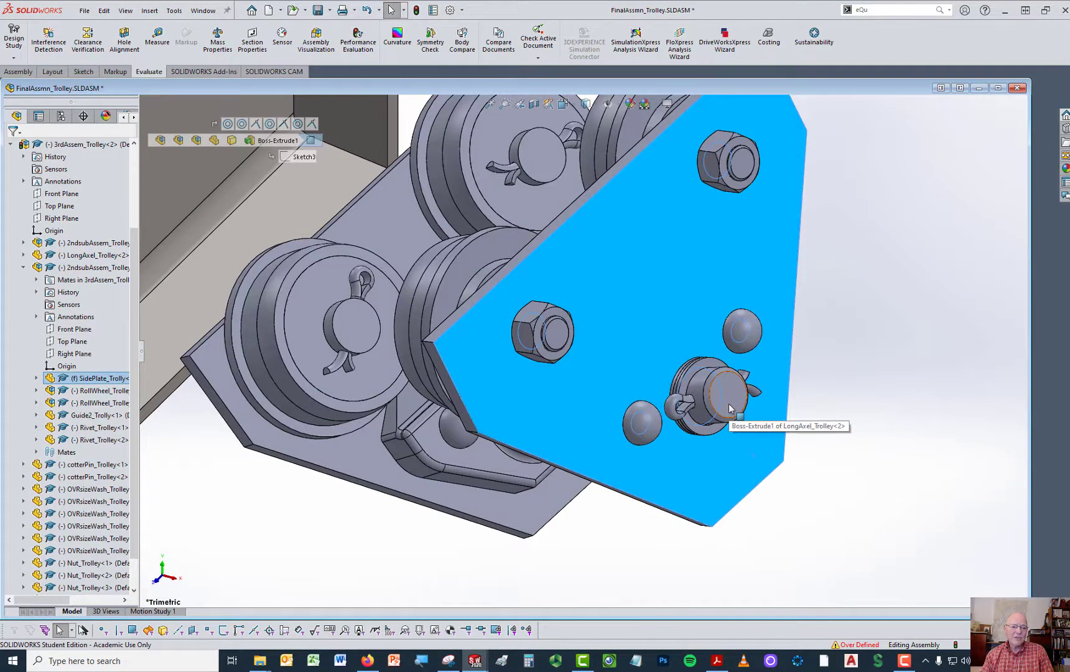
middle_drag(731, 409, 693, 420)
scroll(716, 401, down, 5)
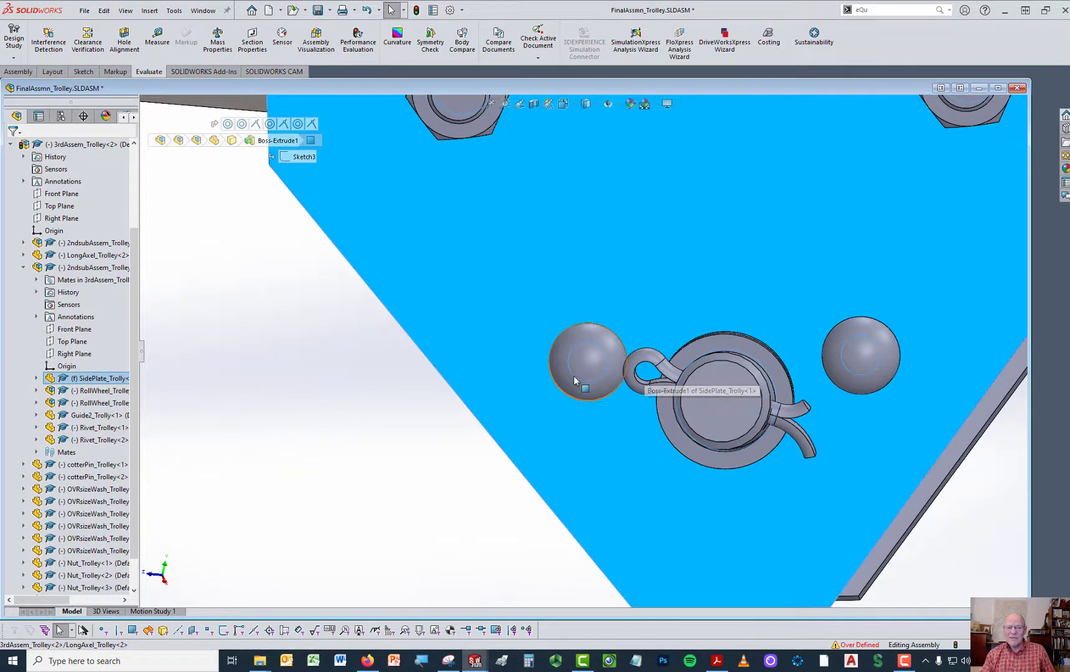
middle_drag(591, 450, 745, 430)
key(f)
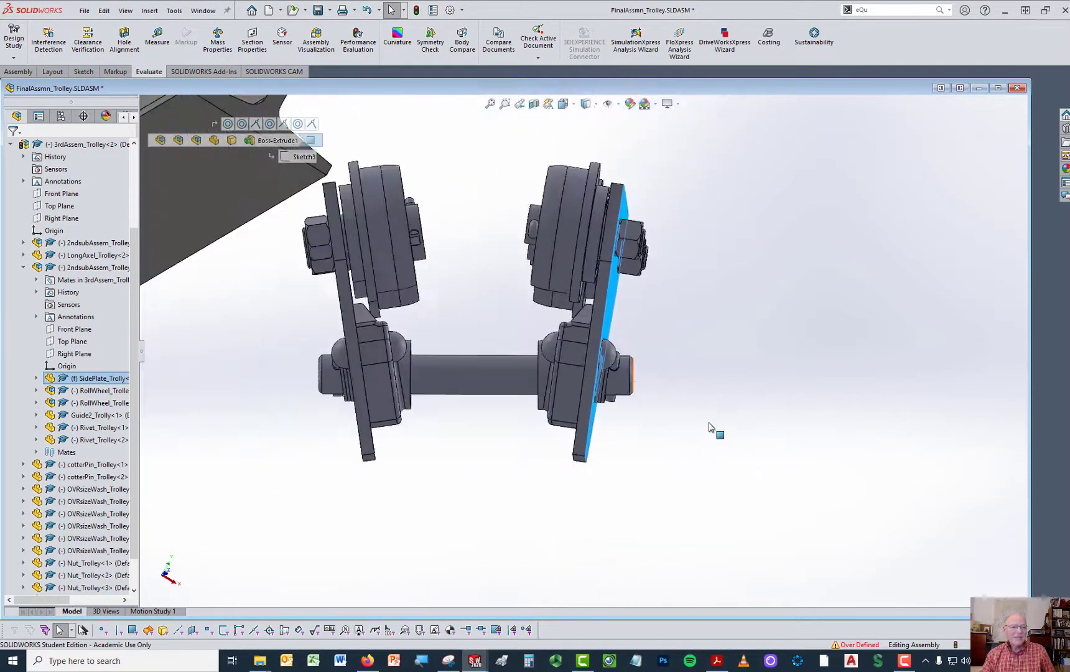
scroll(439, 357, down, 5)
middle_drag(473, 355, 416, 252)
scroll(401, 406, down, 5)
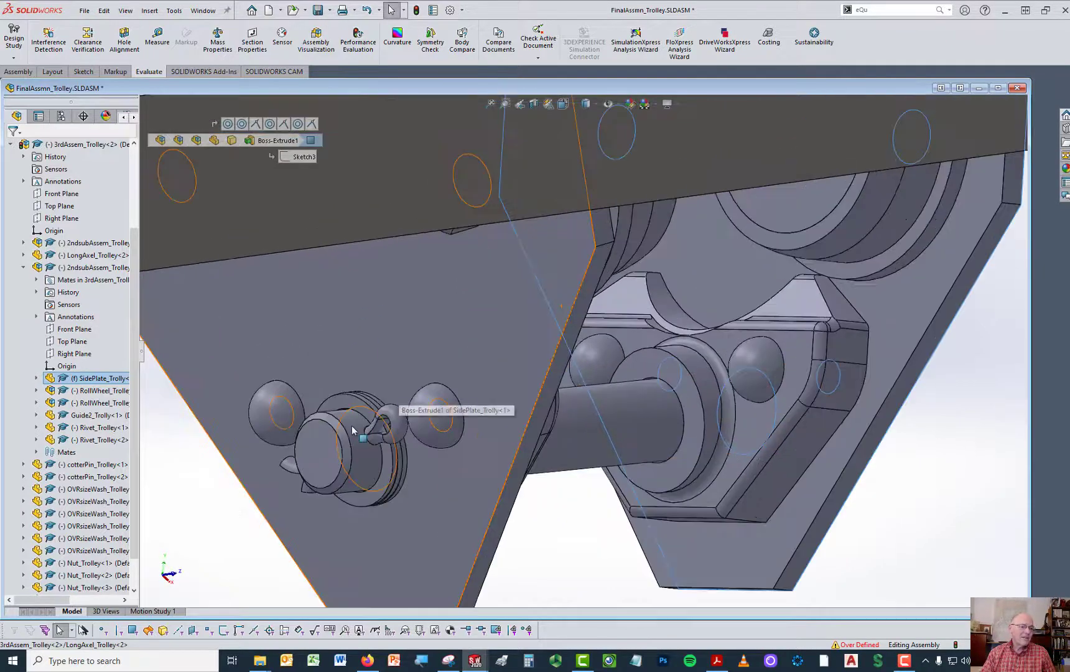
scroll(538, 329, down, 3)
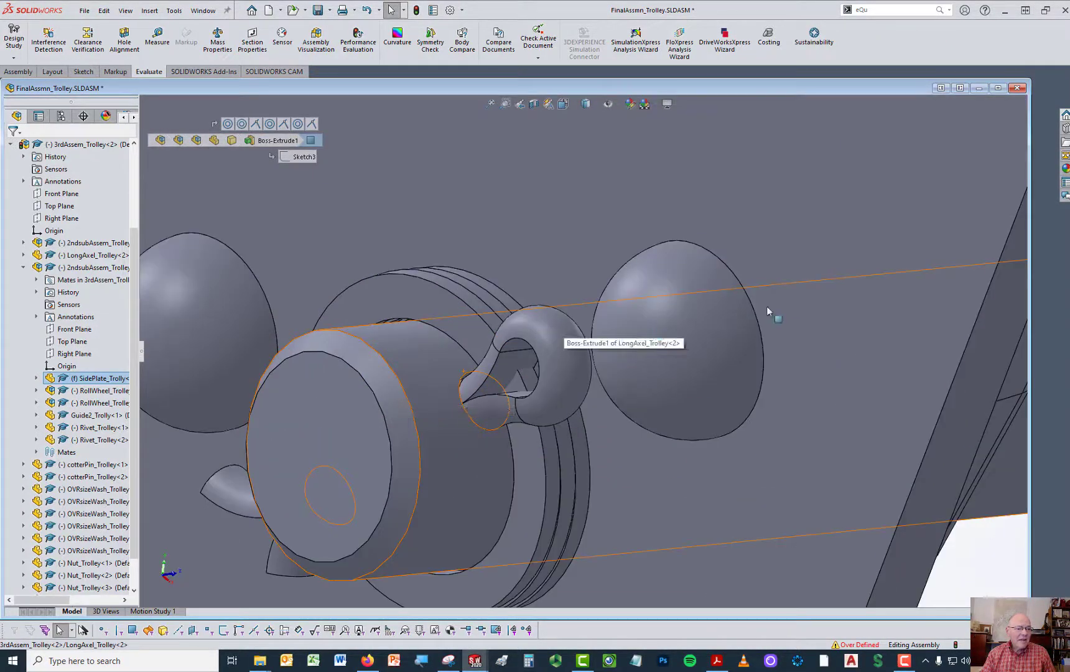
middle_drag(776, 390, 686, 361)
scroll(715, 353, up, 8)
scroll(929, 353, up, 5)
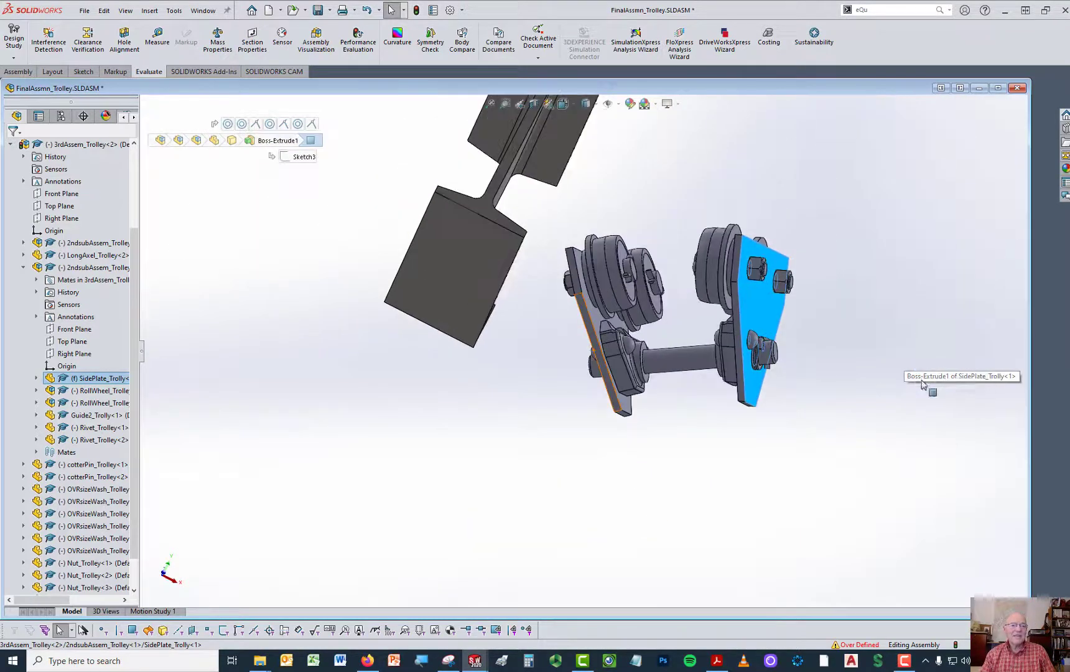
right_drag(716, 473, 790, 388)
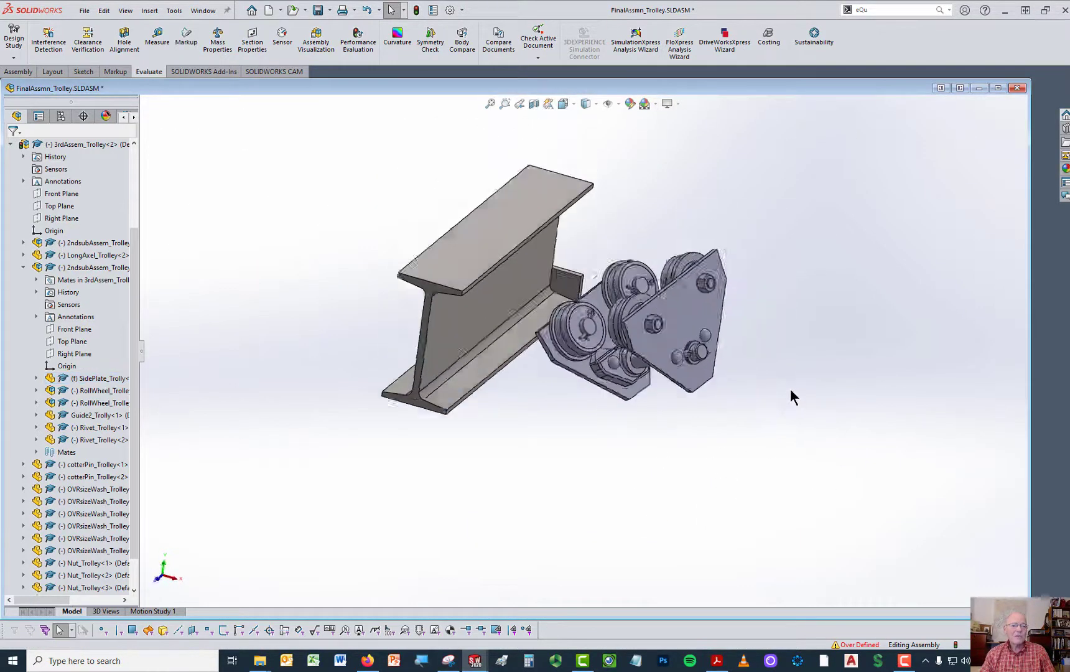
Step: Run Interference Detection on the whole FinalAssmn_Trolley assembly
click(43, 45)
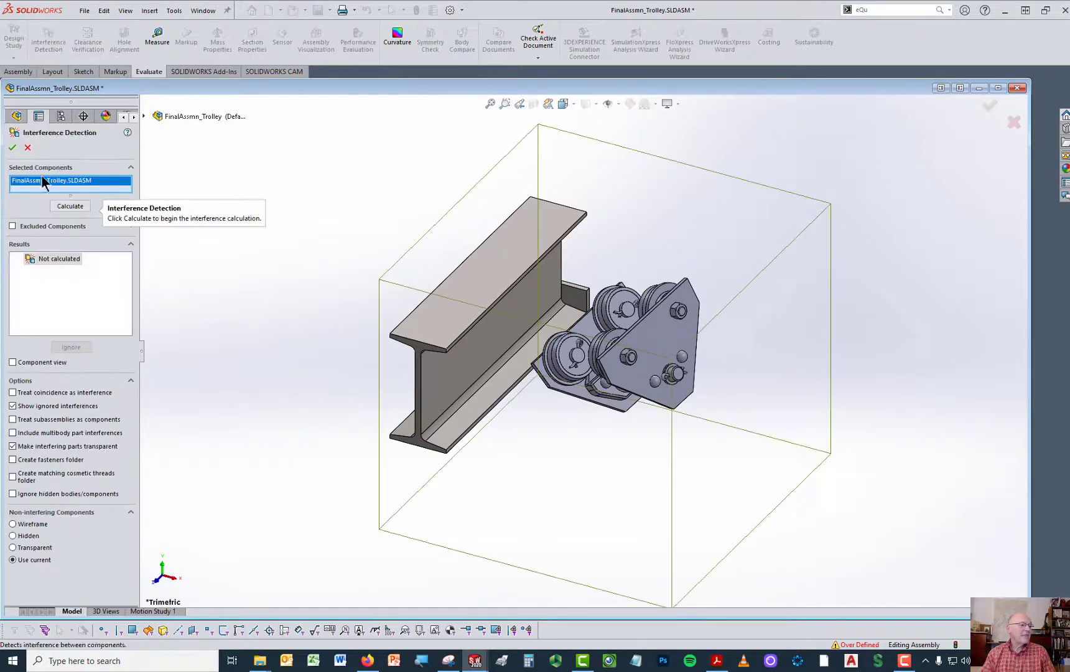
click(56, 209)
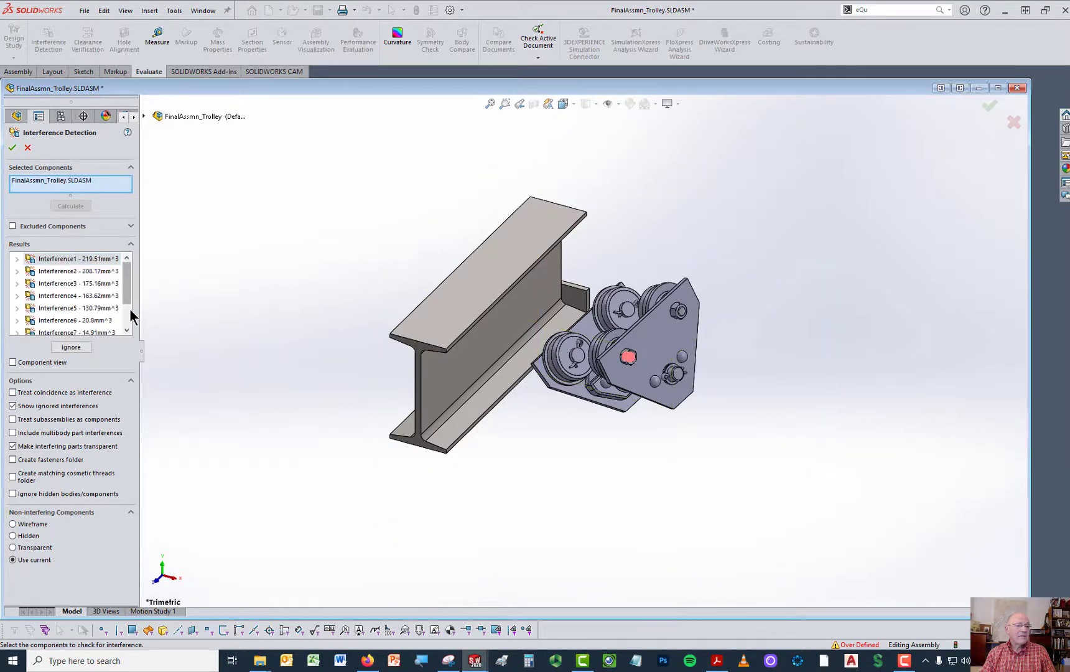
scroll(668, 387, down, 3)
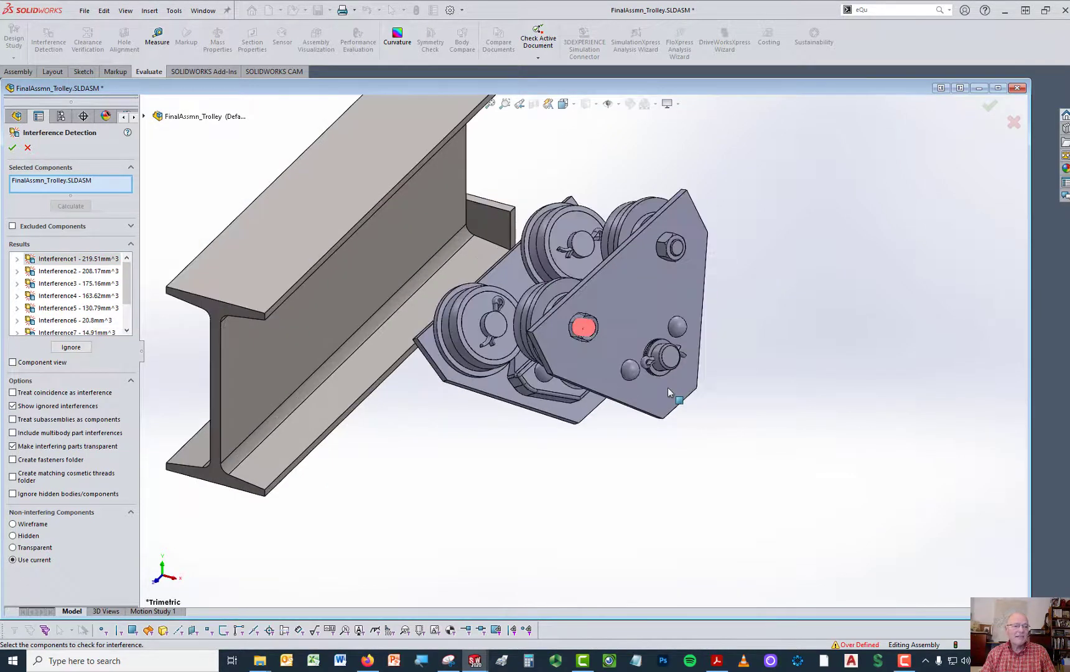
Step: Examine where Interference2, Interference4 and Interference5 lie on the trolley, then close the interference check
click(48, 271)
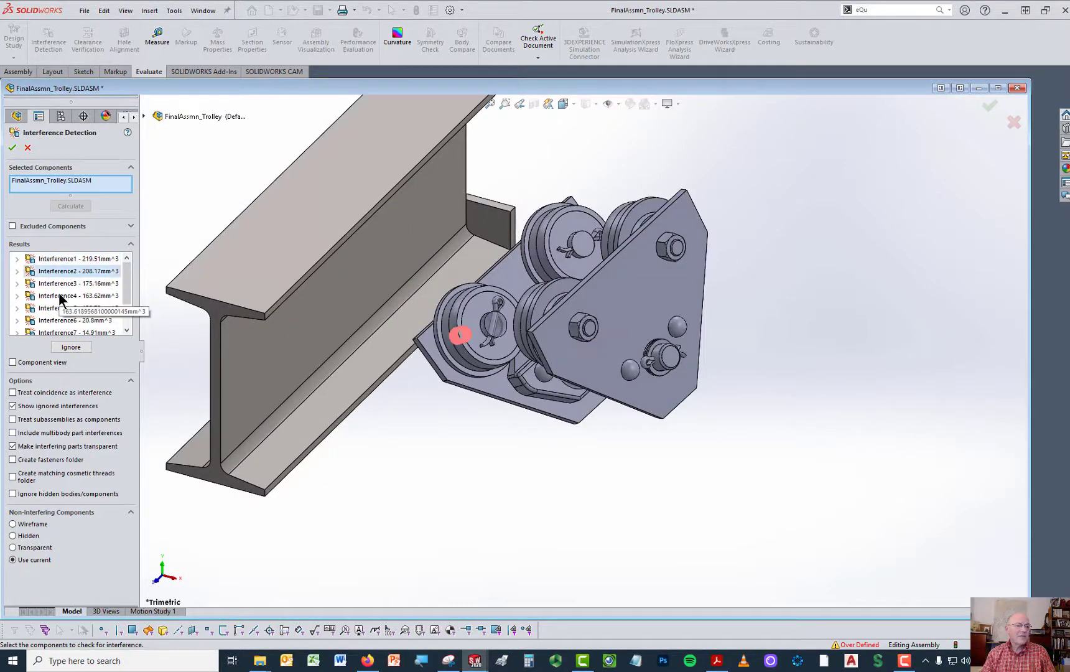
click(59, 294)
click(59, 306)
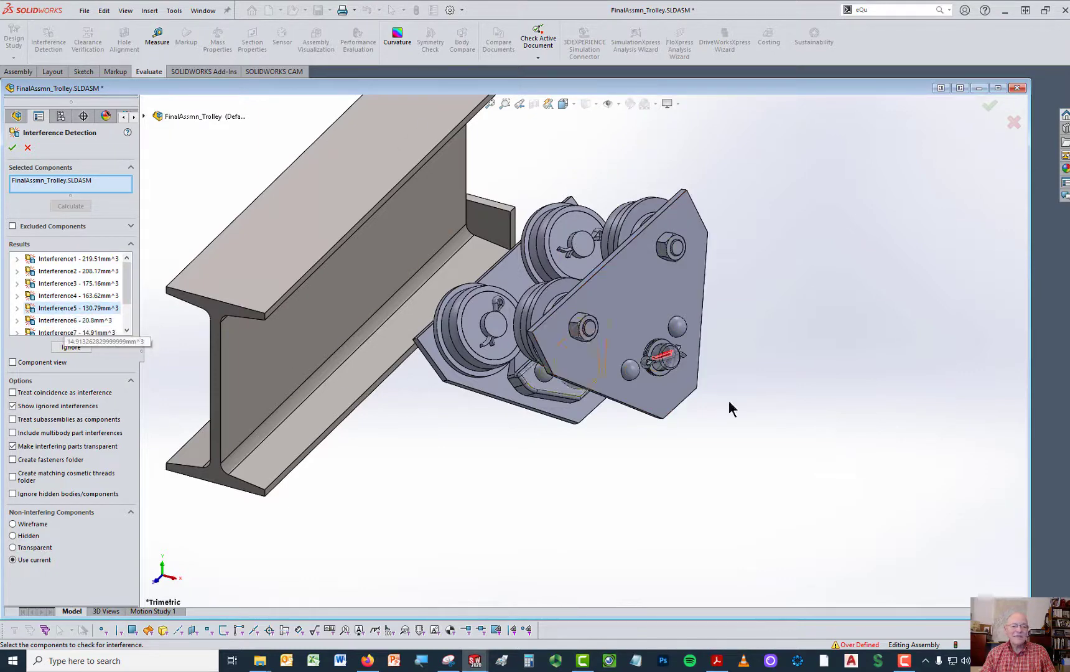
scroll(673, 362, down, 4)
scroll(648, 351, up, 1)
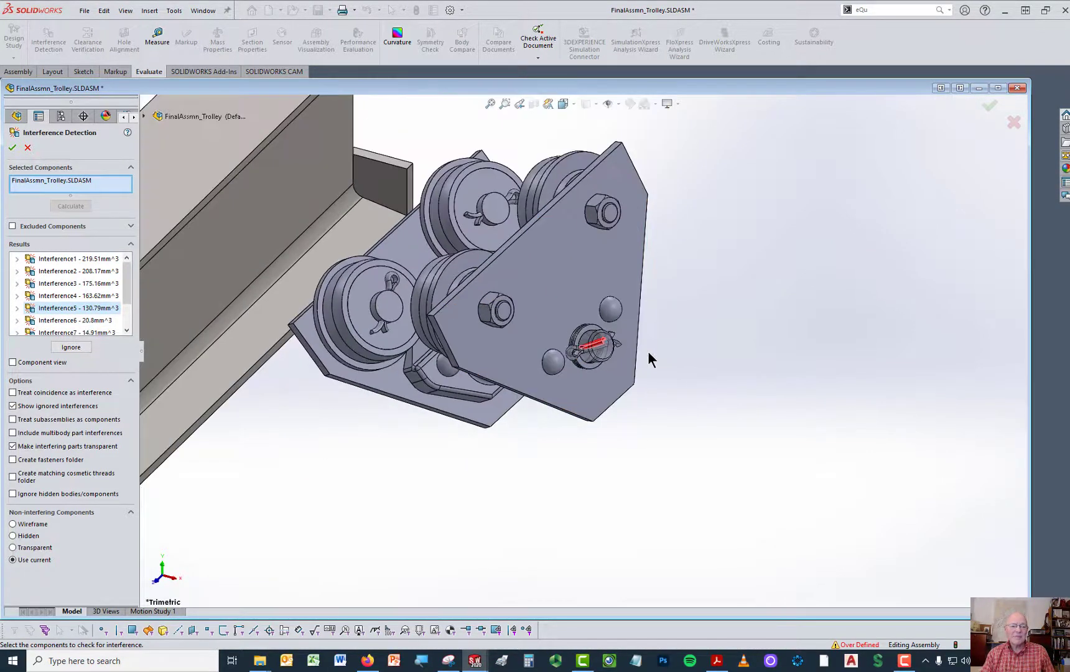
key(Escape)
scroll(503, 292, up, 2)
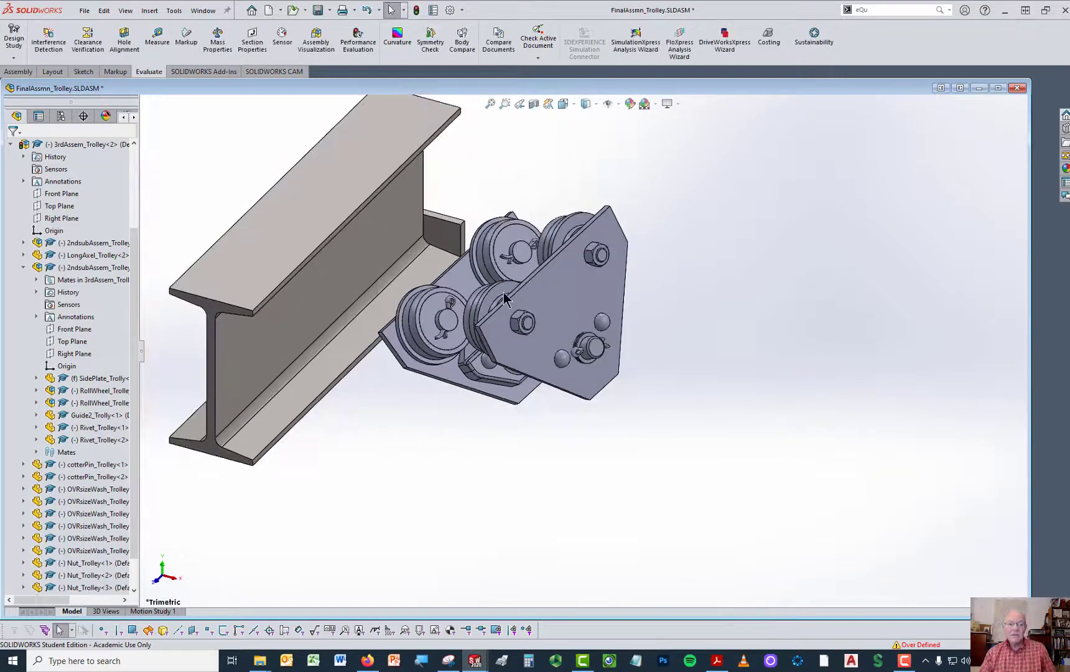
scroll(504, 299, up, 2)
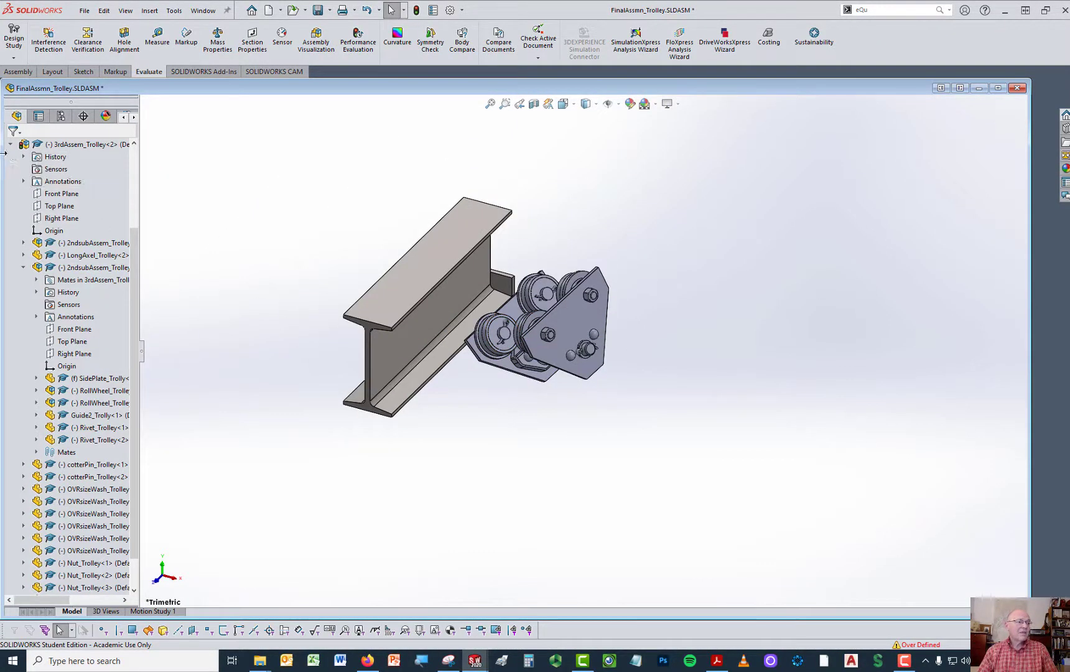
Step: Open the 3rdAssem_Trolley subassembly in its own window
click(22, 145)
click(11, 145)
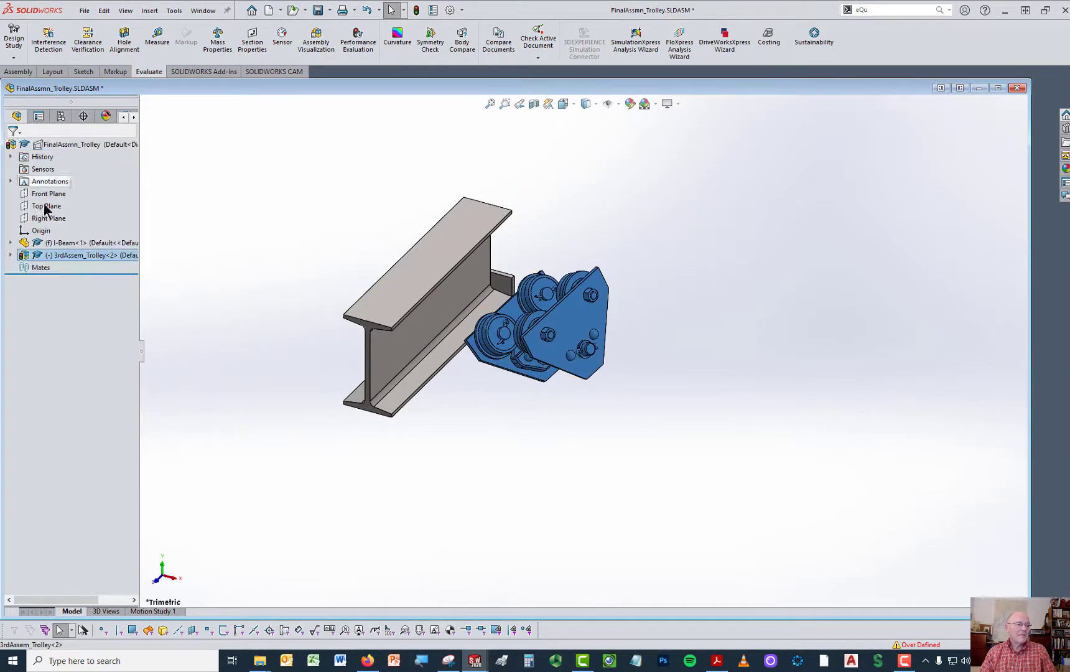
click(217, 157)
right_click(73, 261)
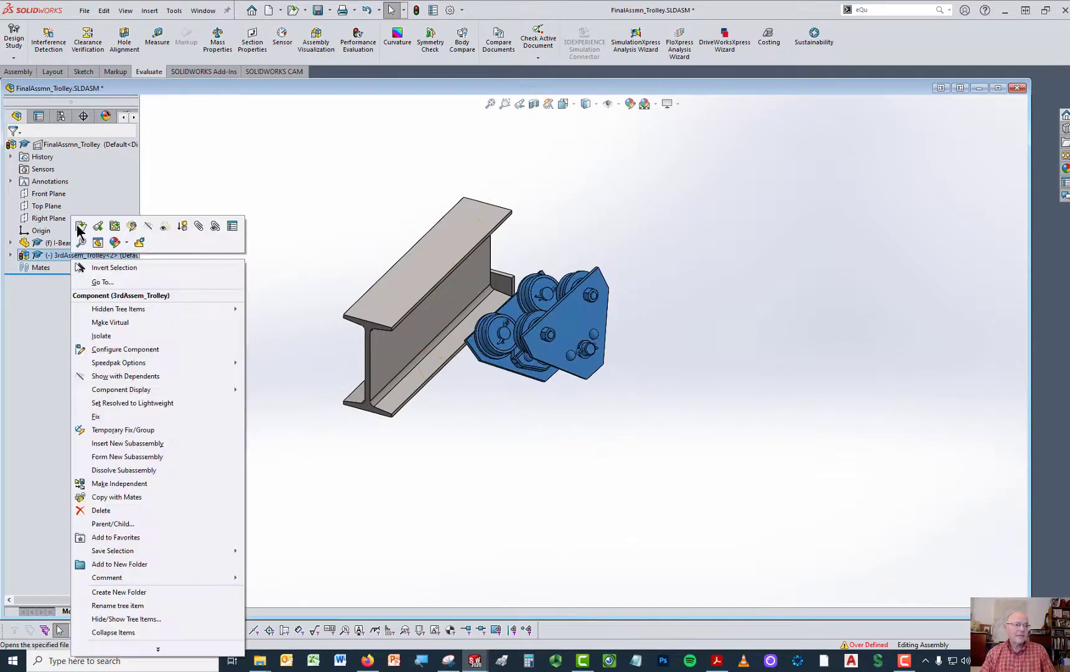
click(79, 229)
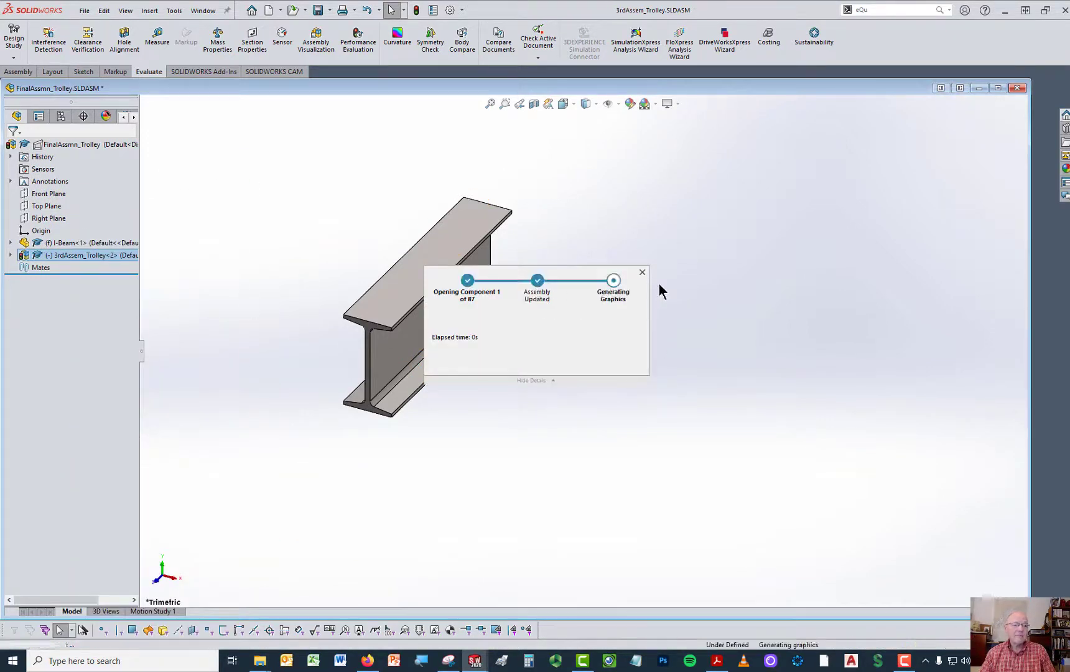
Step: Hide the temporary axes and origins in the trolley subassembly's display
scroll(622, 373, up, 5)
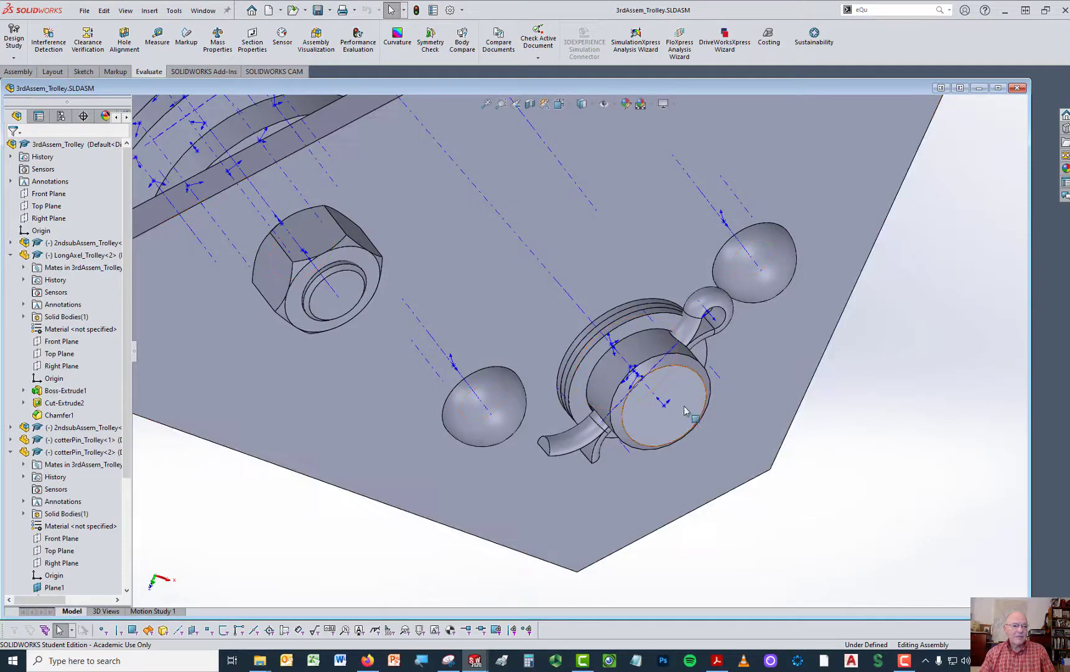
scroll(568, 207, down, 8)
scroll(568, 207, up, 5)
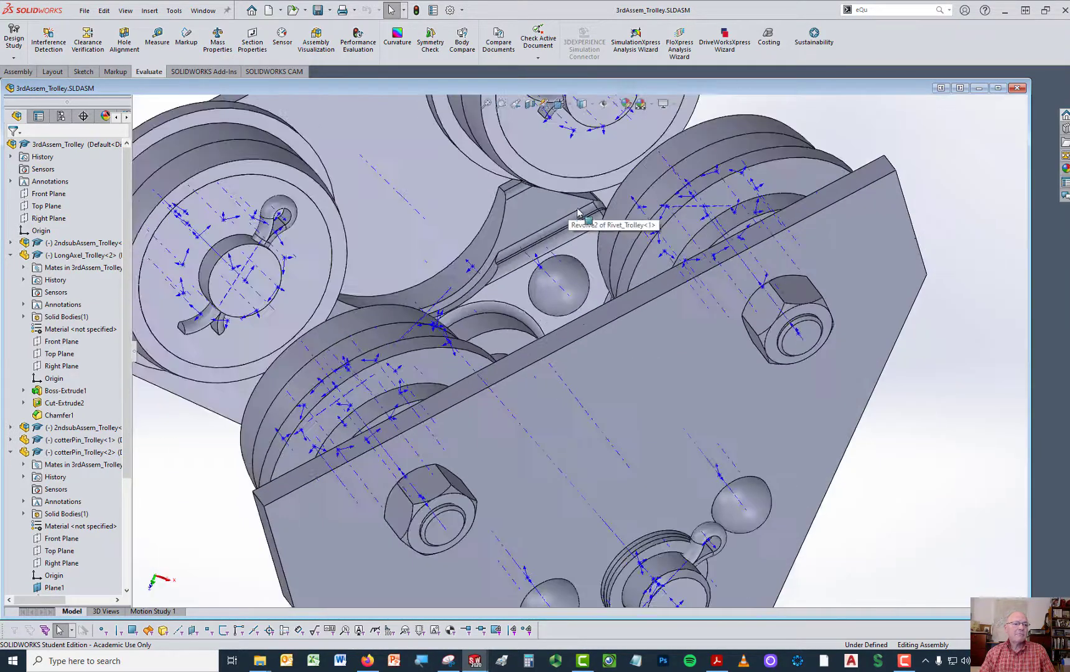
middle_drag(573, 222, 664, 219)
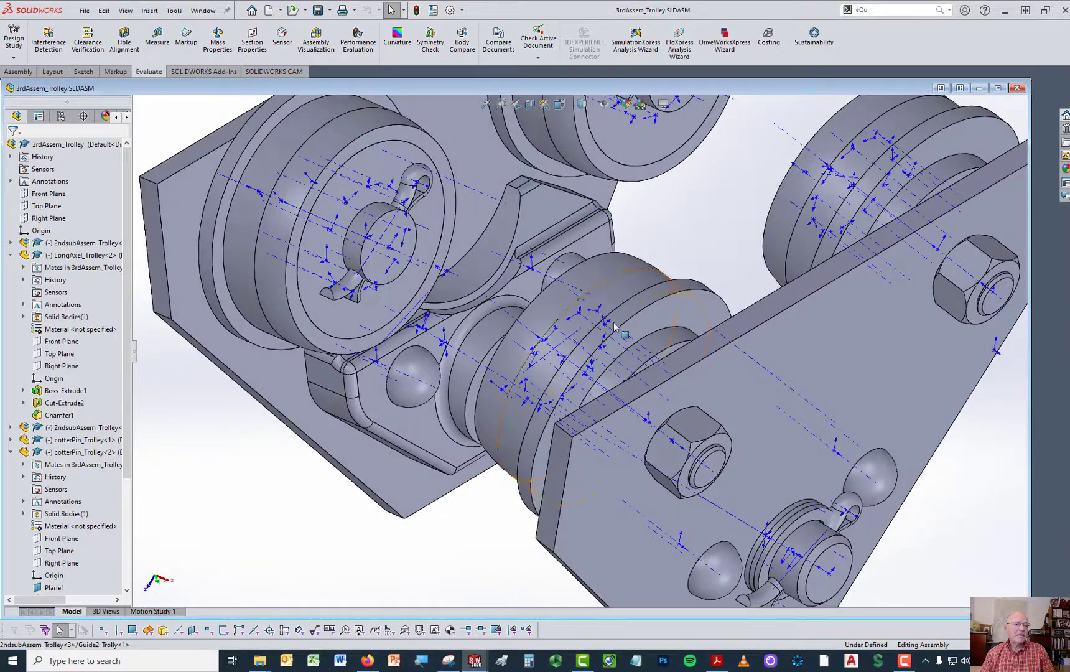
scroll(684, 224, up, 3)
scroll(711, 230, up, 3)
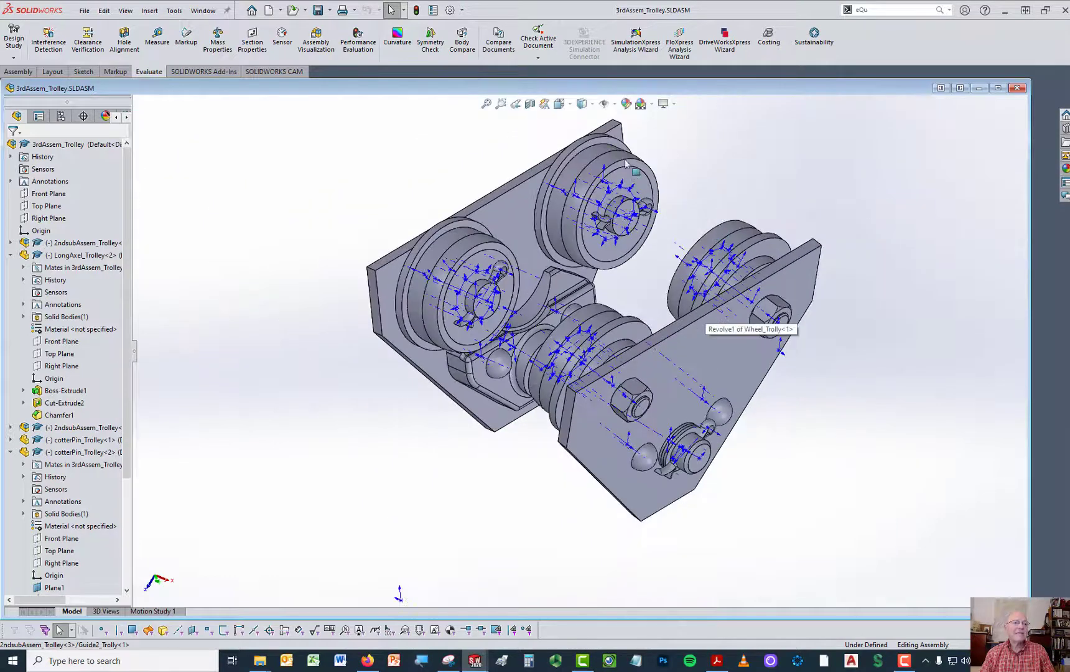
click(615, 105)
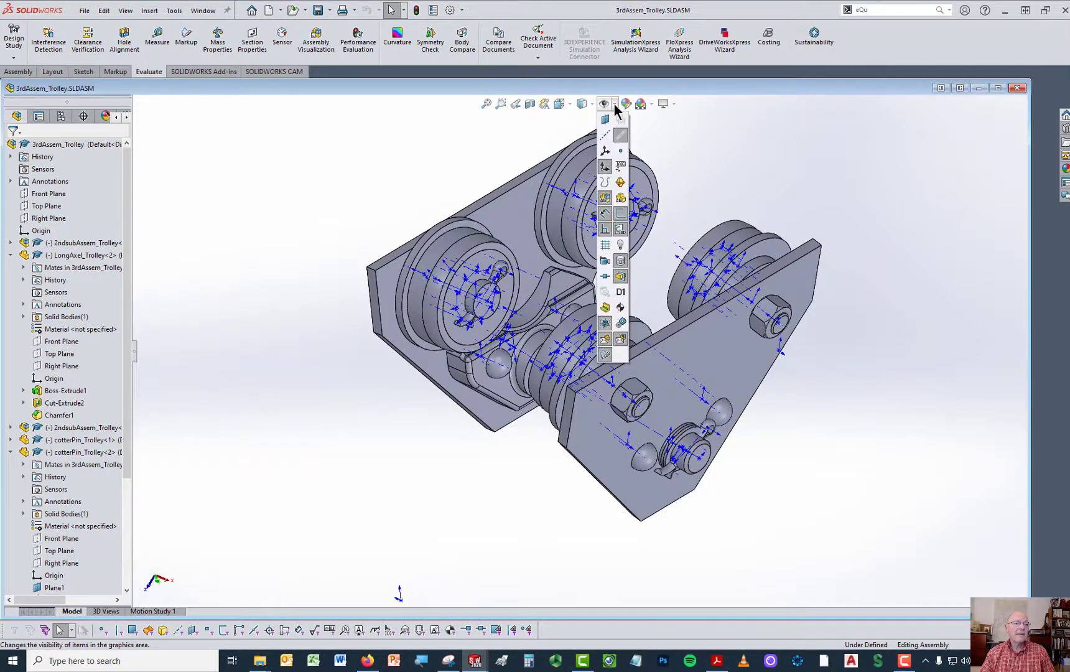
click(620, 135)
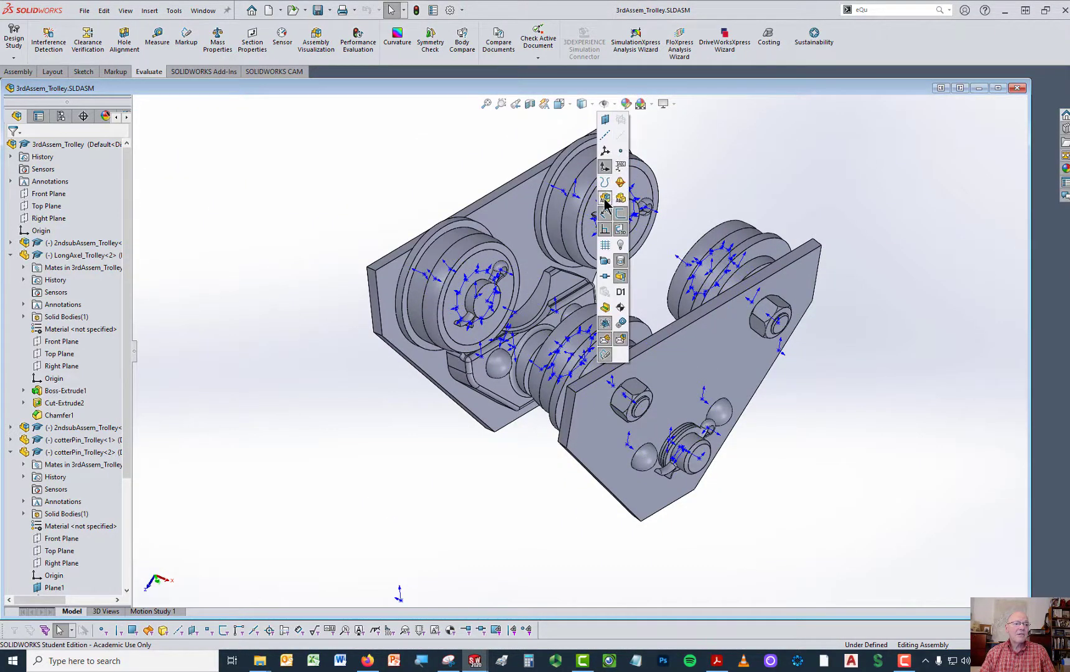
click(604, 168)
click(838, 320)
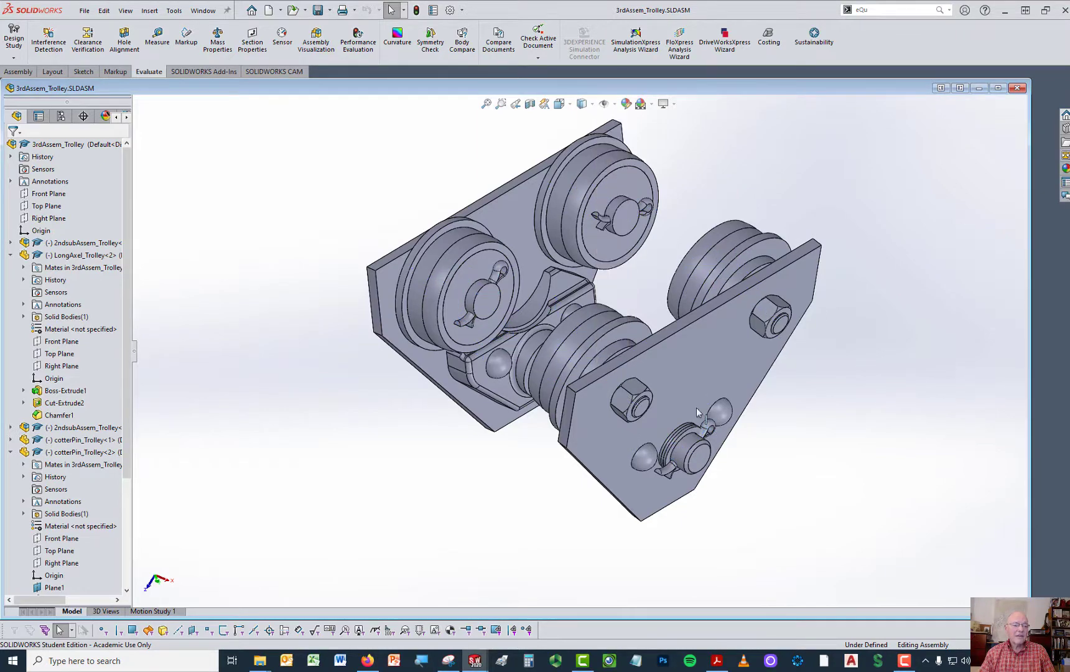
Step: Move the near side plate and a far roller wheel to test which trolley components are free
scroll(644, 491, down, 2)
middle_drag(658, 461, 719, 454)
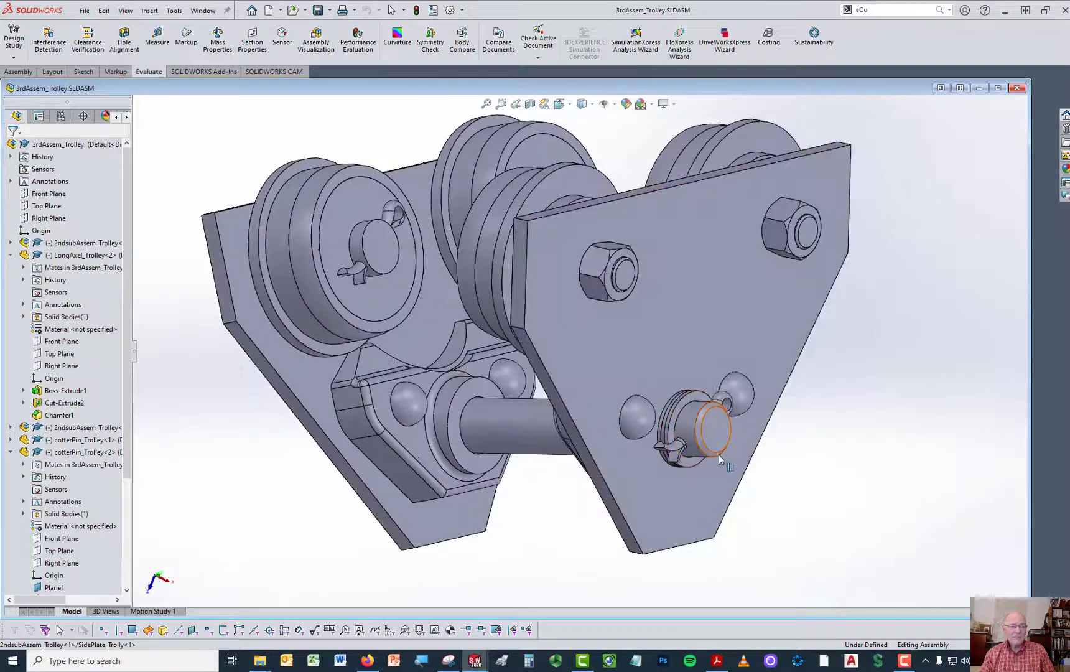
scroll(719, 454, down, 4)
click(576, 476)
scroll(542, 460, up, 5)
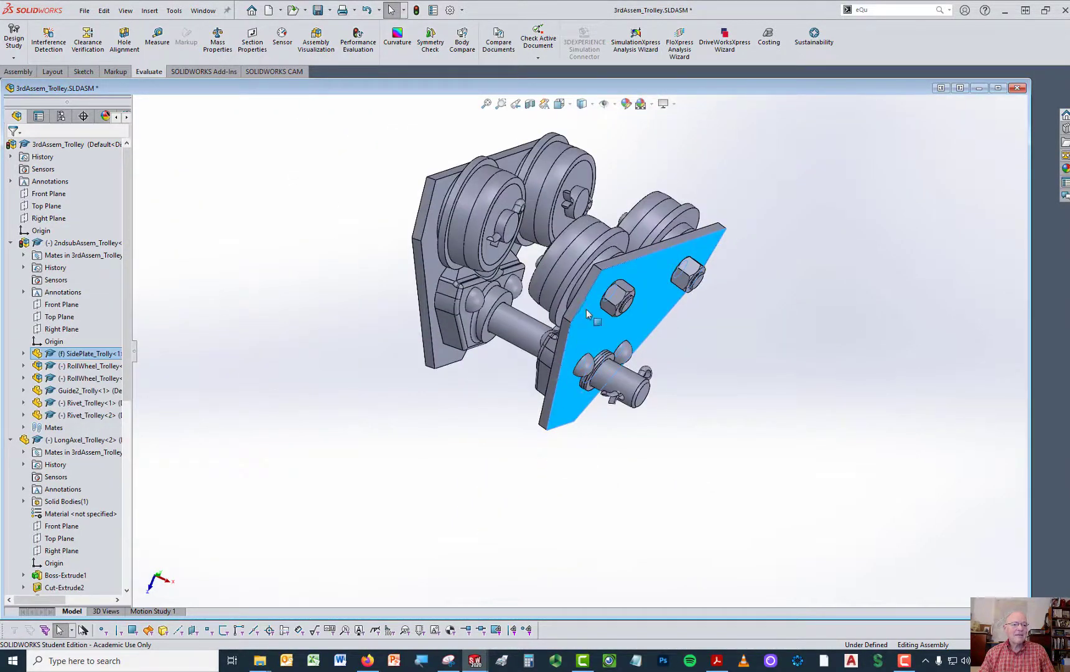
mouse_move(476, 221)
mouse_down()
mouse_move(506, 246)
mouse_move(471, 218)
mouse_move(457, 271)
mouse_move(491, 230)
mouse_up()
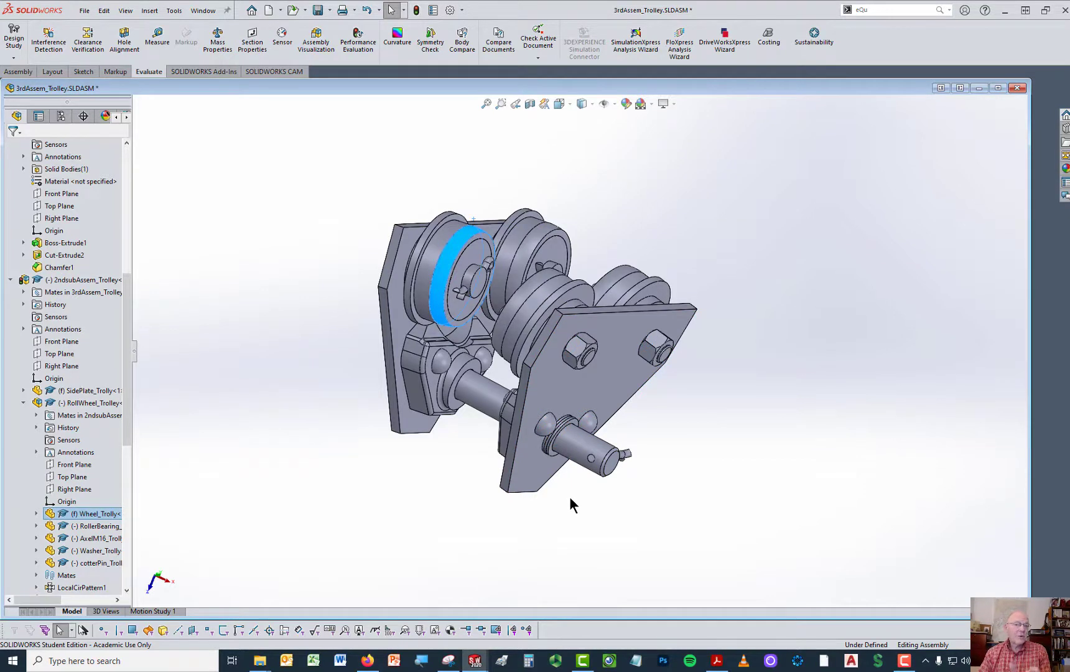
click(435, 505)
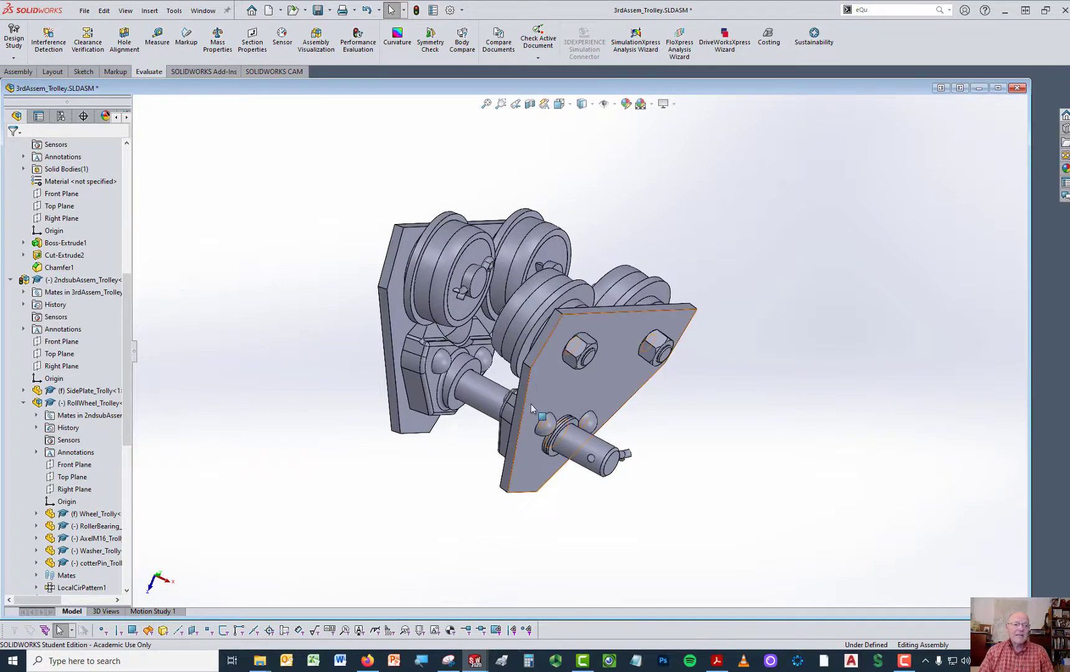
drag(543, 388, 577, 278)
middle_drag(639, 429, 544, 336)
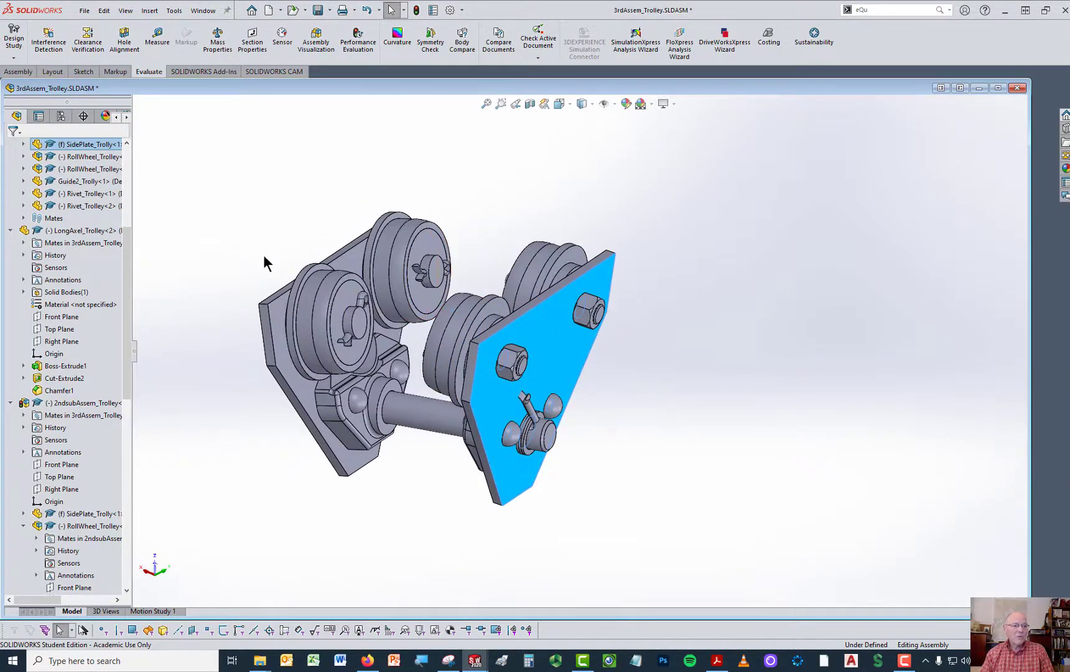
Step: Collapse the expanded component branches of the trolley subassembly in the feature tree
click(410, 425)
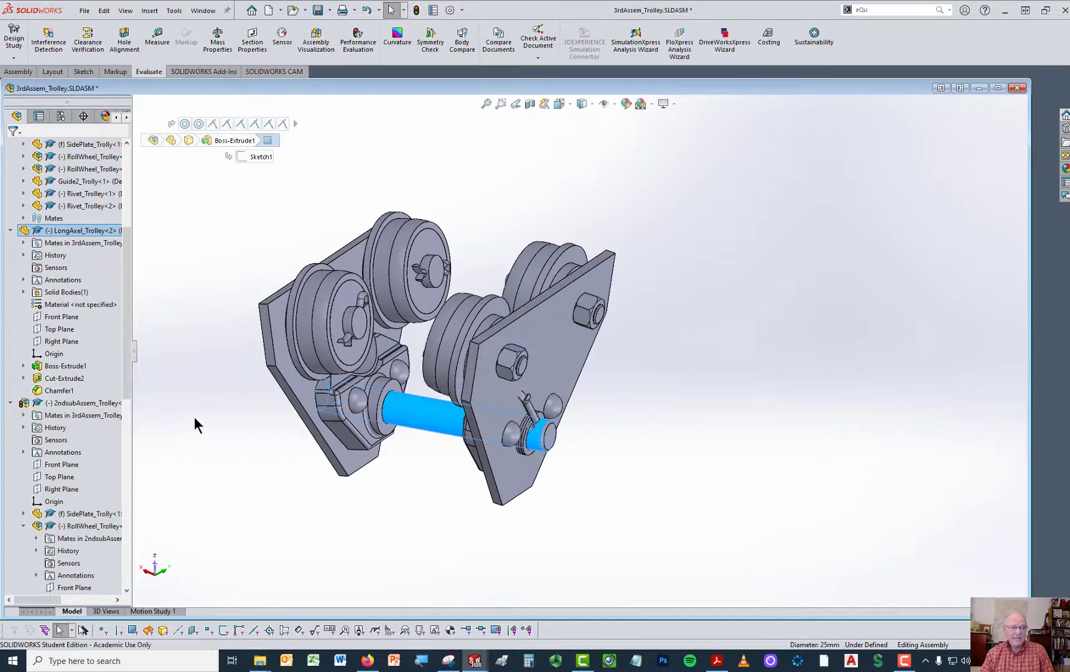
click(156, 364)
drag(128, 353, 127, 246)
click(10, 244)
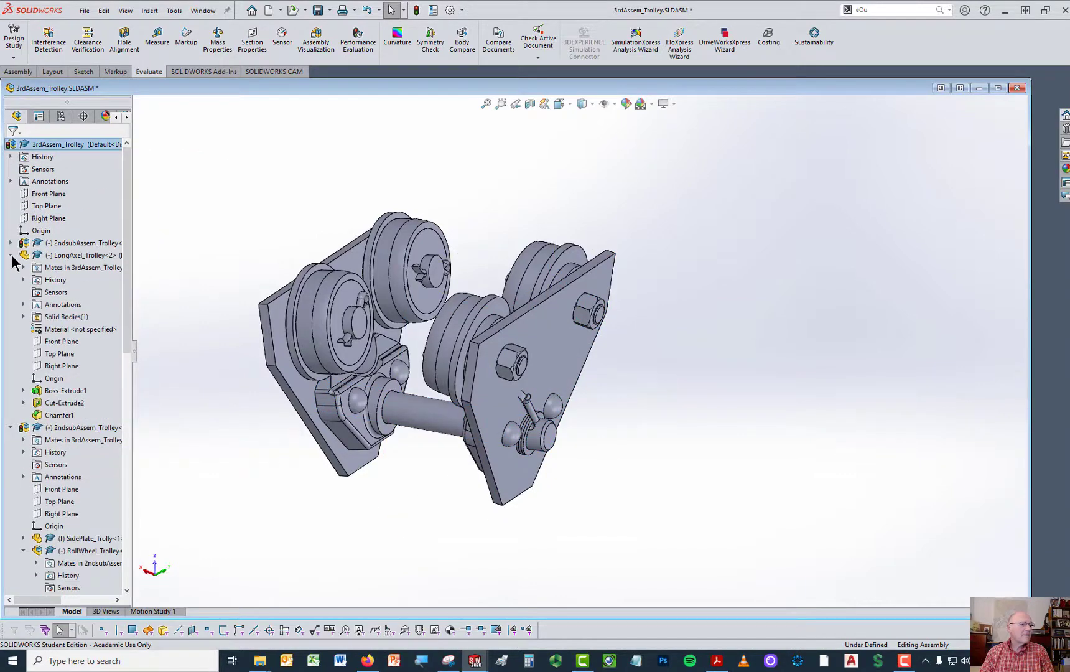
click(11, 255)
click(11, 267)
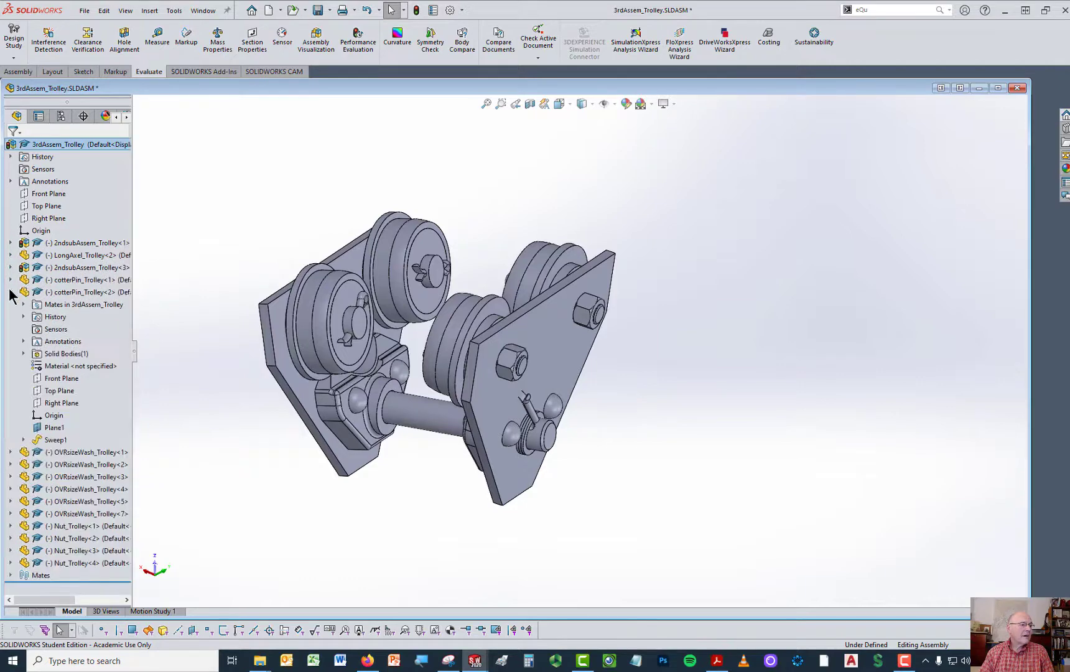
click(10, 292)
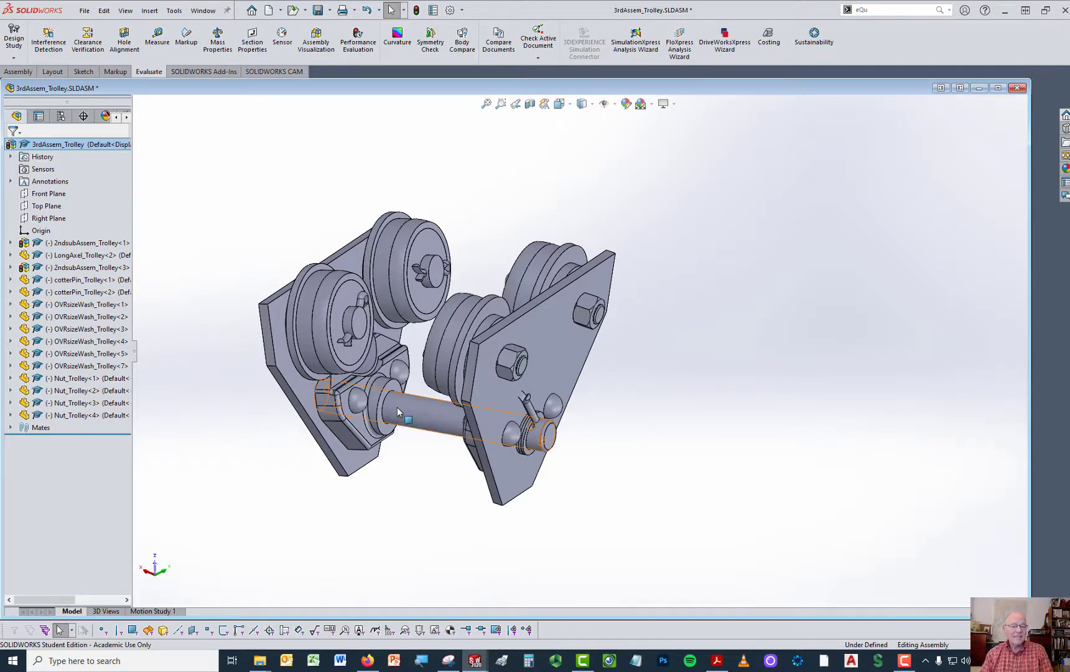
Step: Mate the LongAxel_Trolley<2> origin coincident with the assembly origin, with axes aligned
click(39, 231)
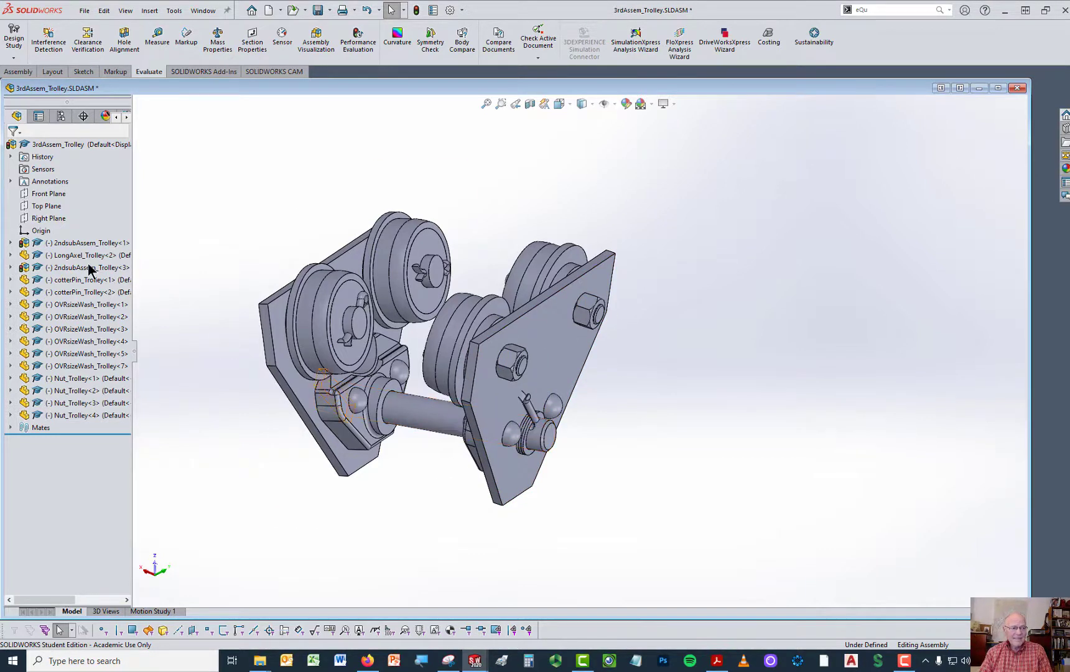
click(422, 425)
middle_drag(423, 425, 444, 399)
click(441, 471)
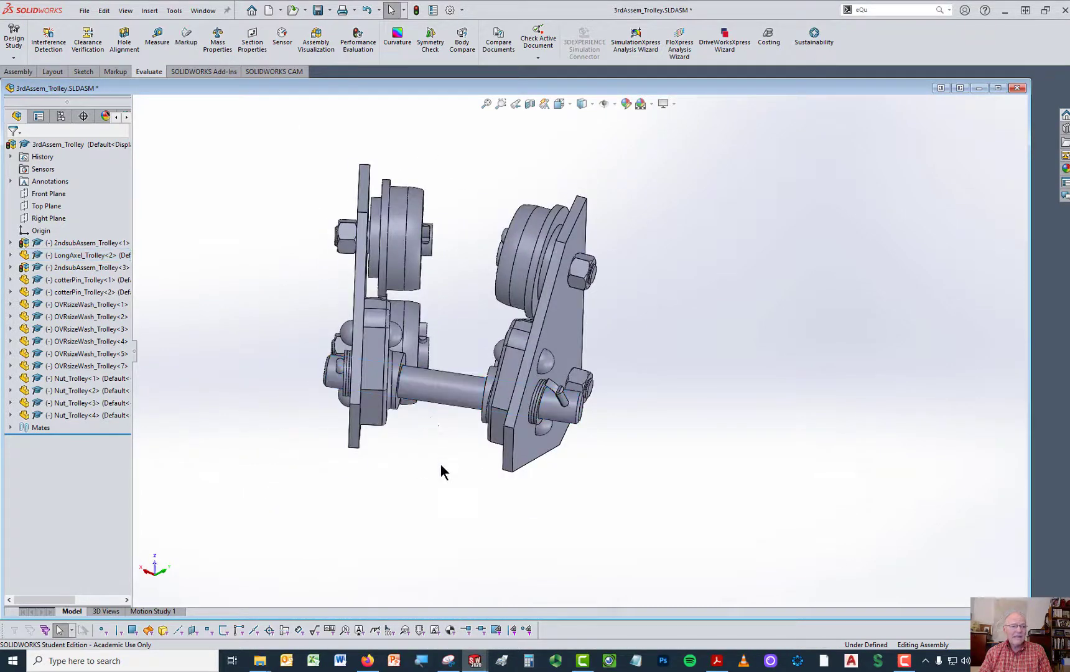
click(18, 71)
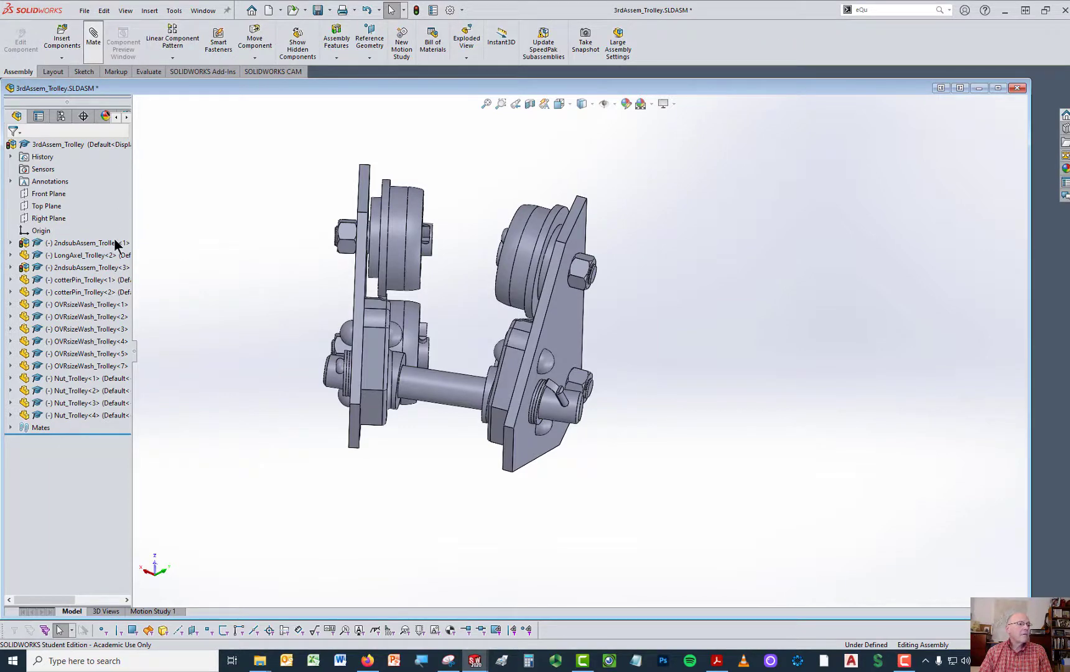
click(180, 203)
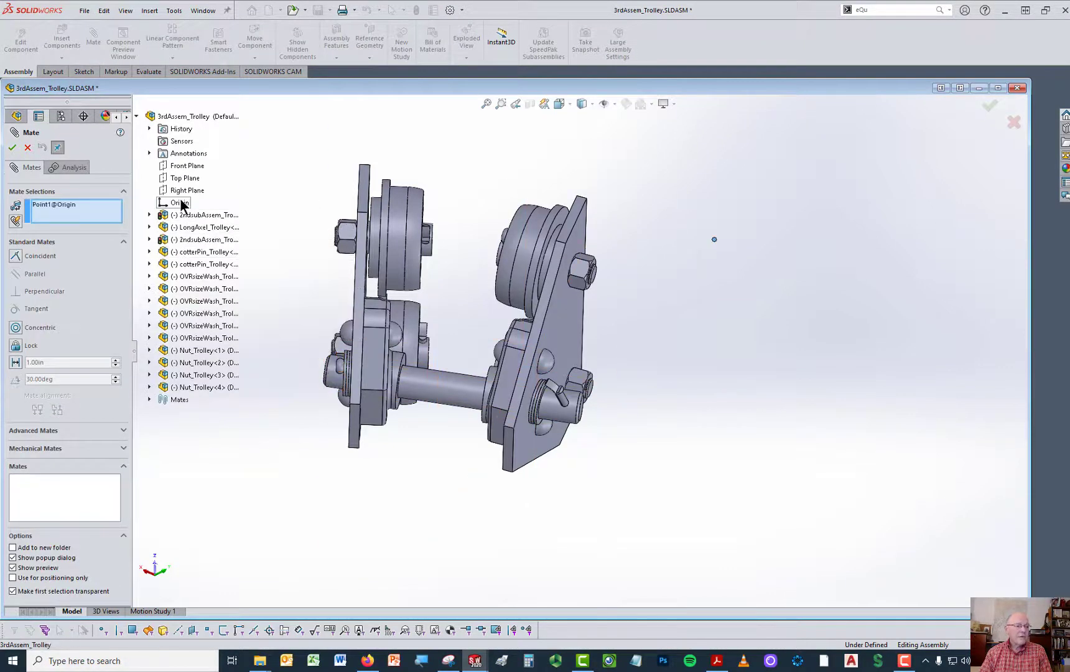
click(149, 227)
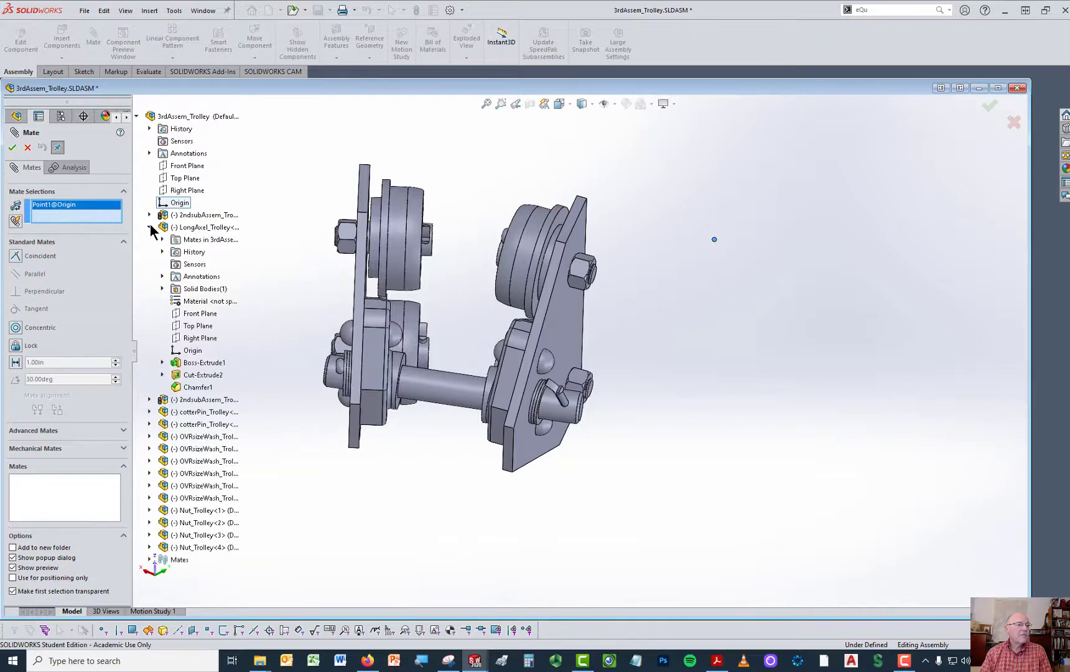
click(195, 350)
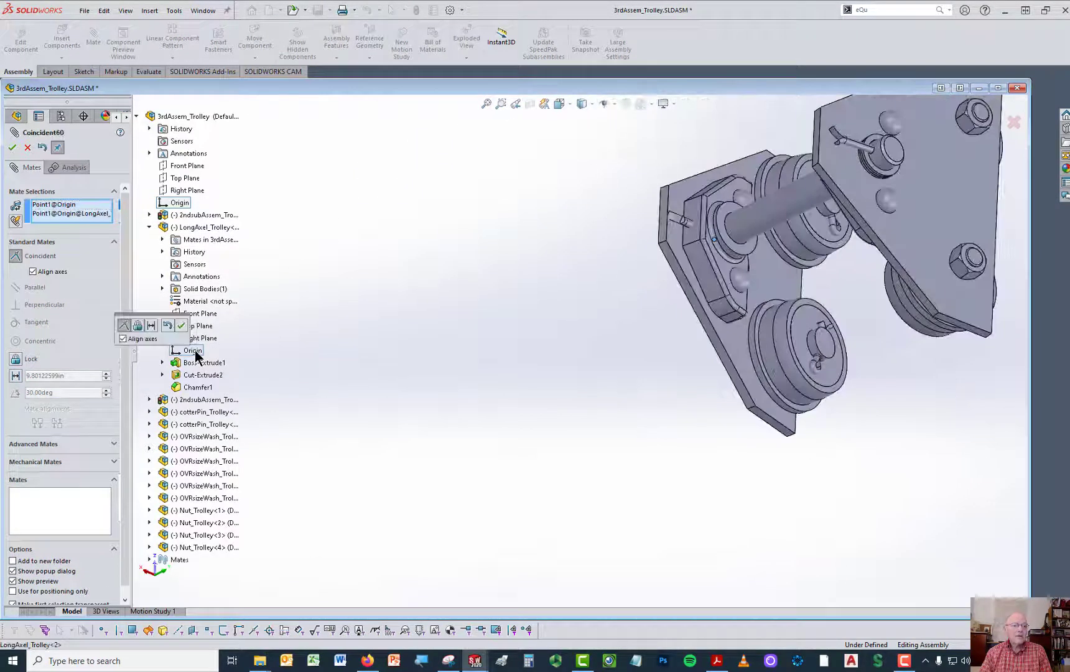
click(12, 147)
click(12, 147)
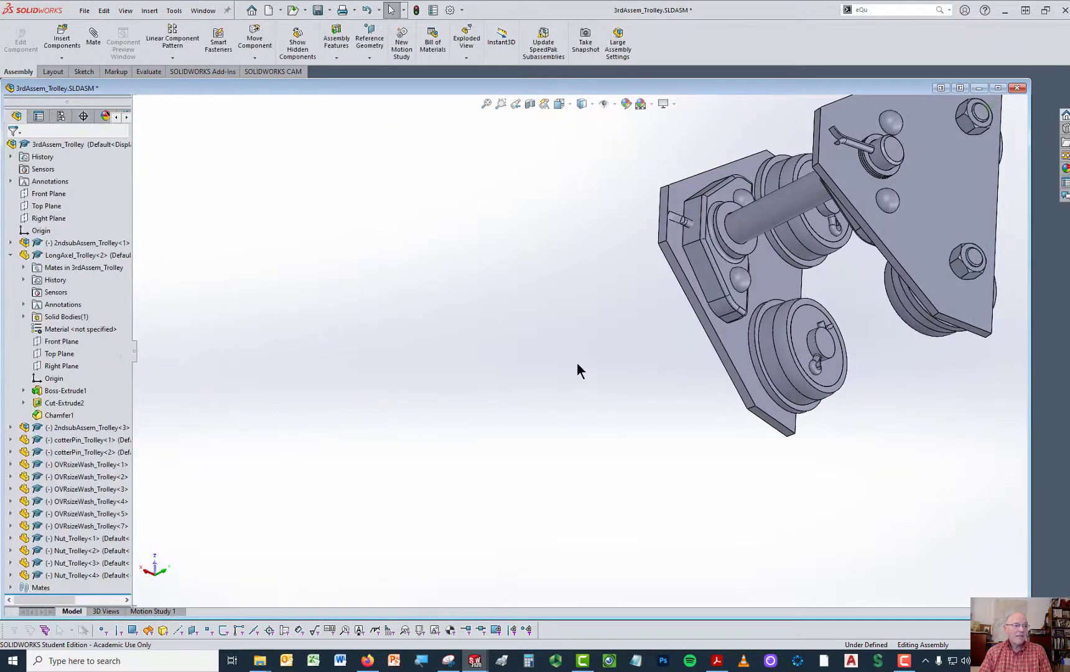
Step: Check the trolley's orientation and the near side plate's movement about the long axle
scroll(576, 362, up, 3)
middle_drag(677, 361, 589, 118)
middle_drag(831, 296, 801, 272)
click(785, 287)
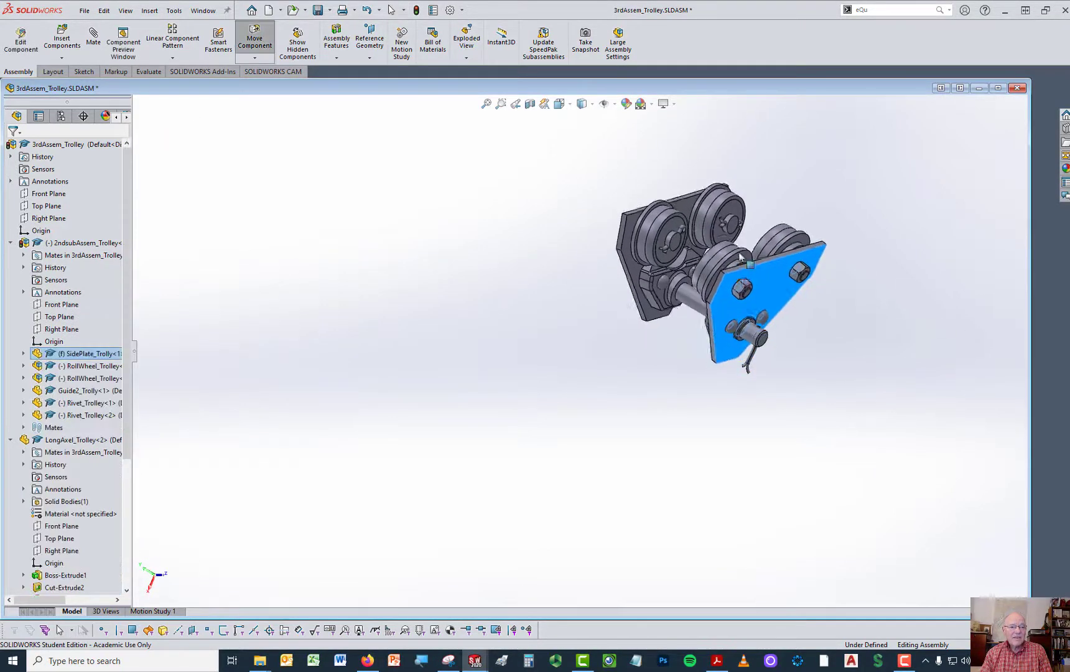
scroll(761, 308, down, 3)
scroll(756, 314, down, 1)
mouse_move(756, 313)
middle_down()
mouse_move(907, 323)
mouse_move(768, 336)
mouse_move(749, 320)
middle_up()
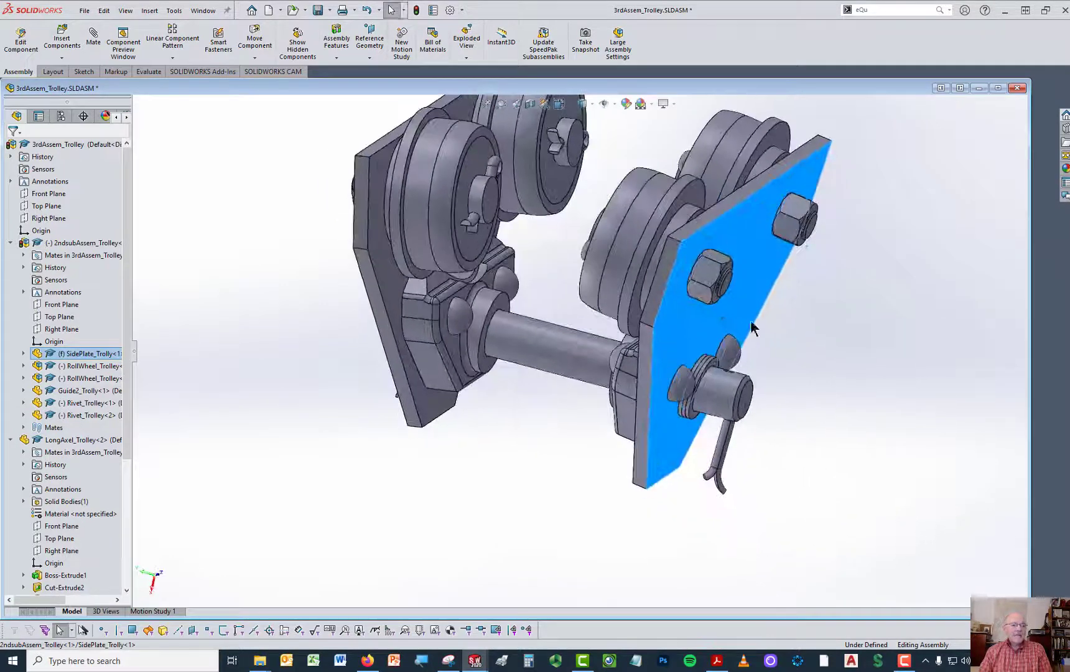
click(830, 320)
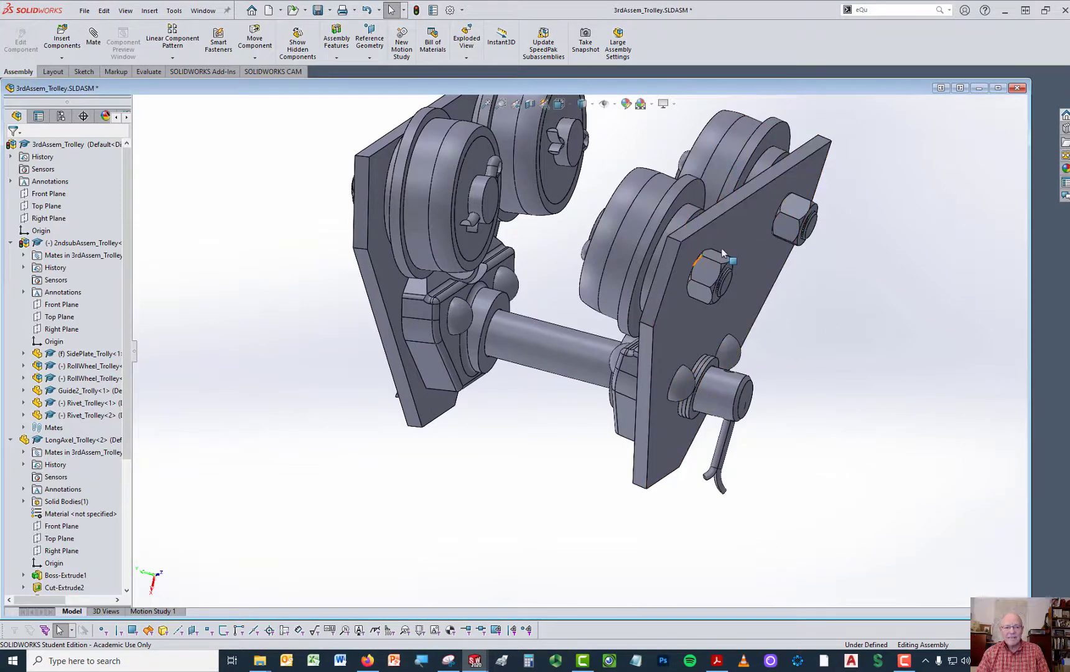
Step: Examine how the side plate, rivet heads and oversize washers sit at the near end of the long axle
scroll(721, 247, up, 2)
middle_drag(724, 252, 600, 470)
click(625, 435)
scroll(599, 465, down, 6)
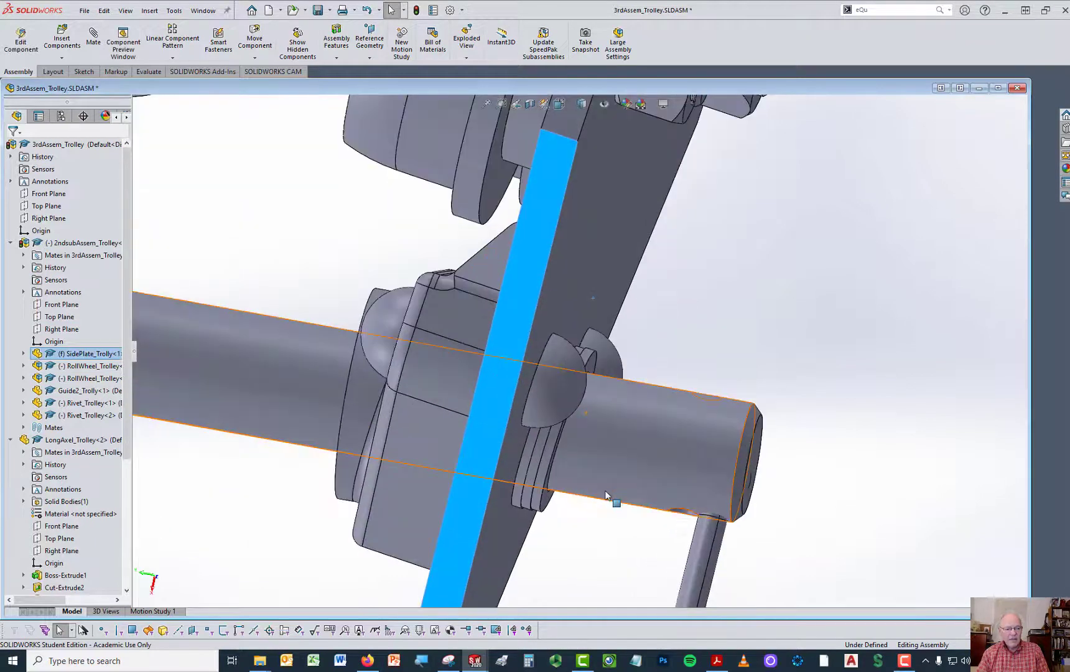
middle_drag(469, 480, 501, 472)
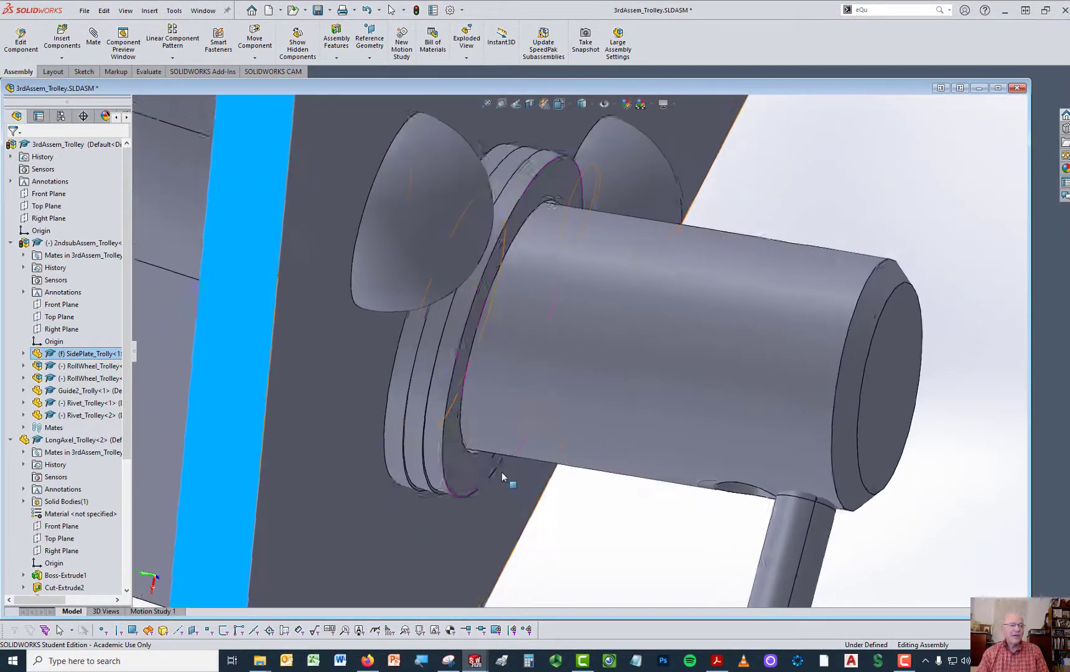
scroll(502, 472, up, 3)
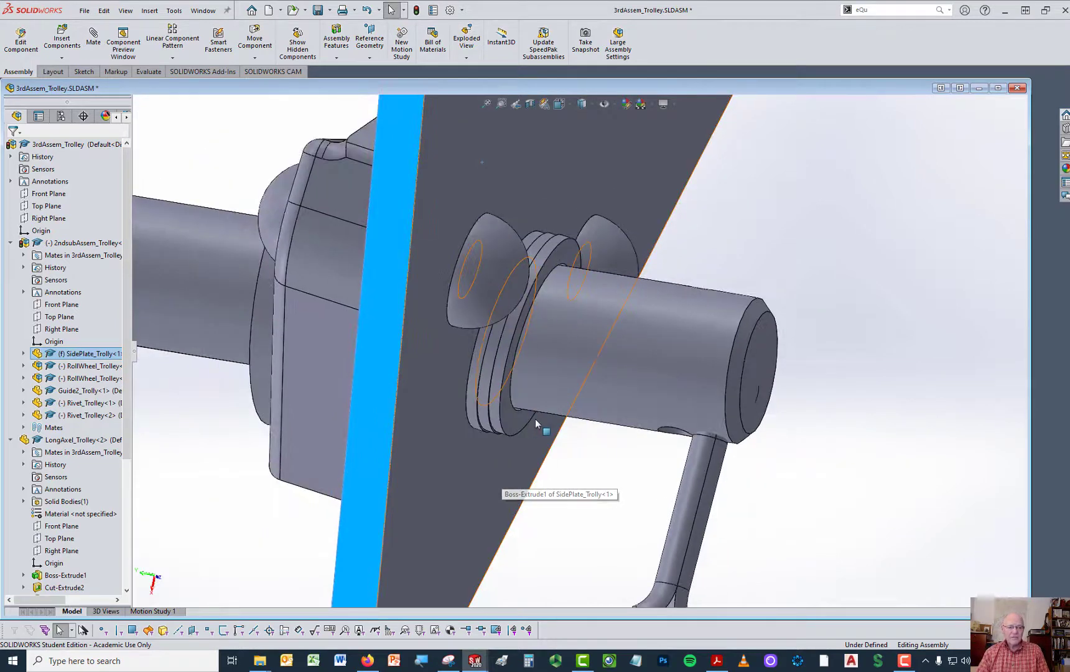
mouse_move(522, 428)
middle_down()
mouse_move(511, 433)
mouse_move(511, 419)
middle_up()
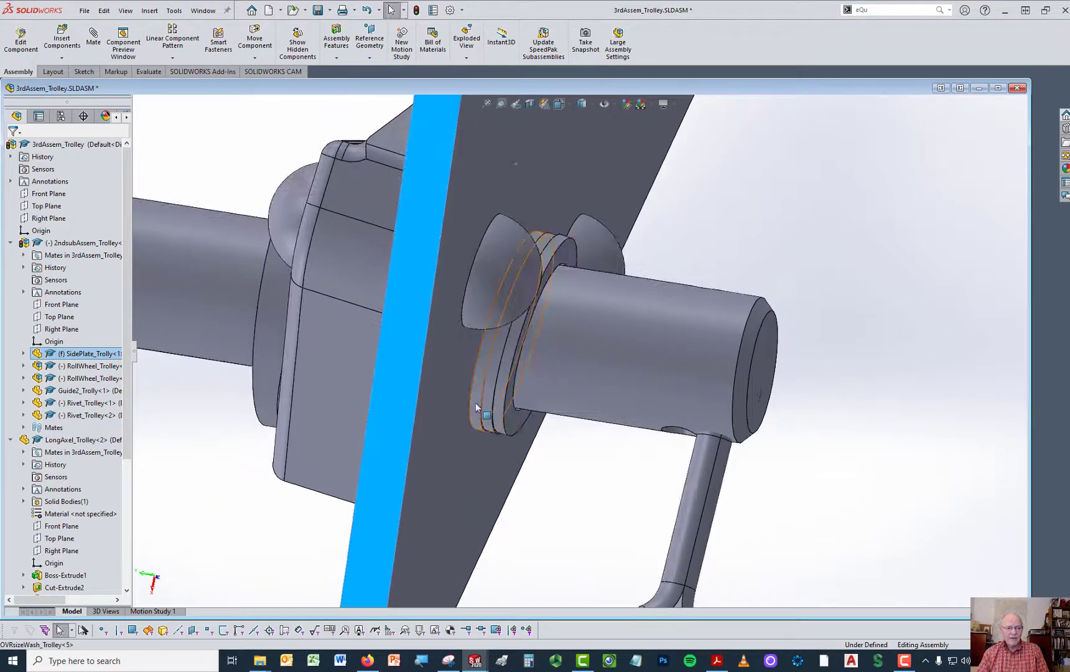
scroll(613, 525, up, 3)
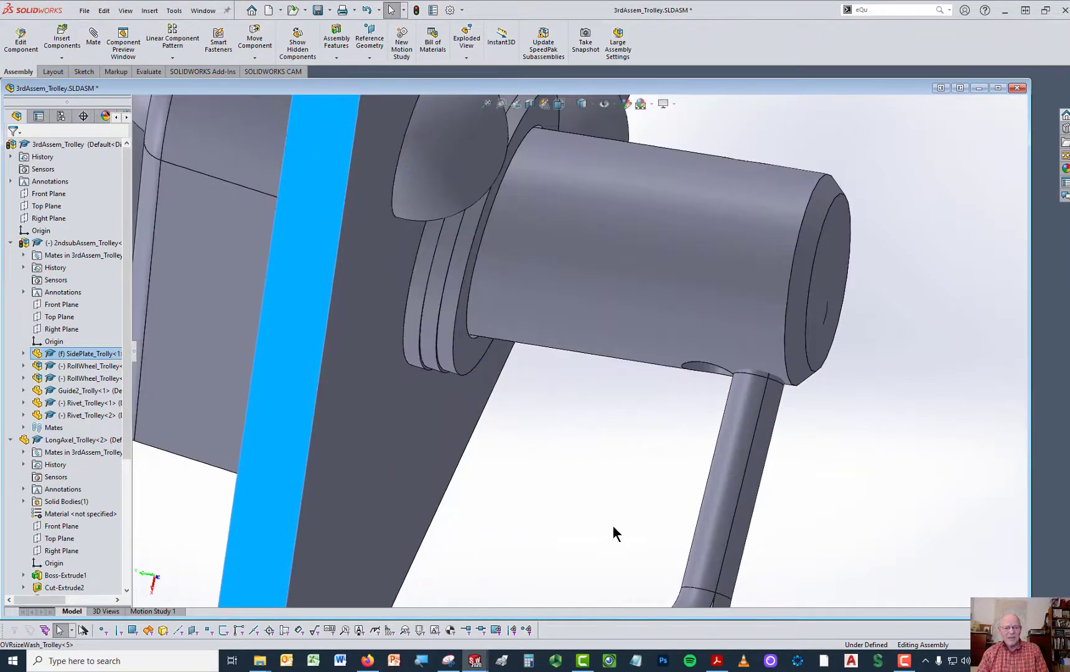
Step: Rotate the cotter pin by hand in its hole at the near end of the long axle
drag(672, 416, 707, 278)
scroll(654, 390, down, 2)
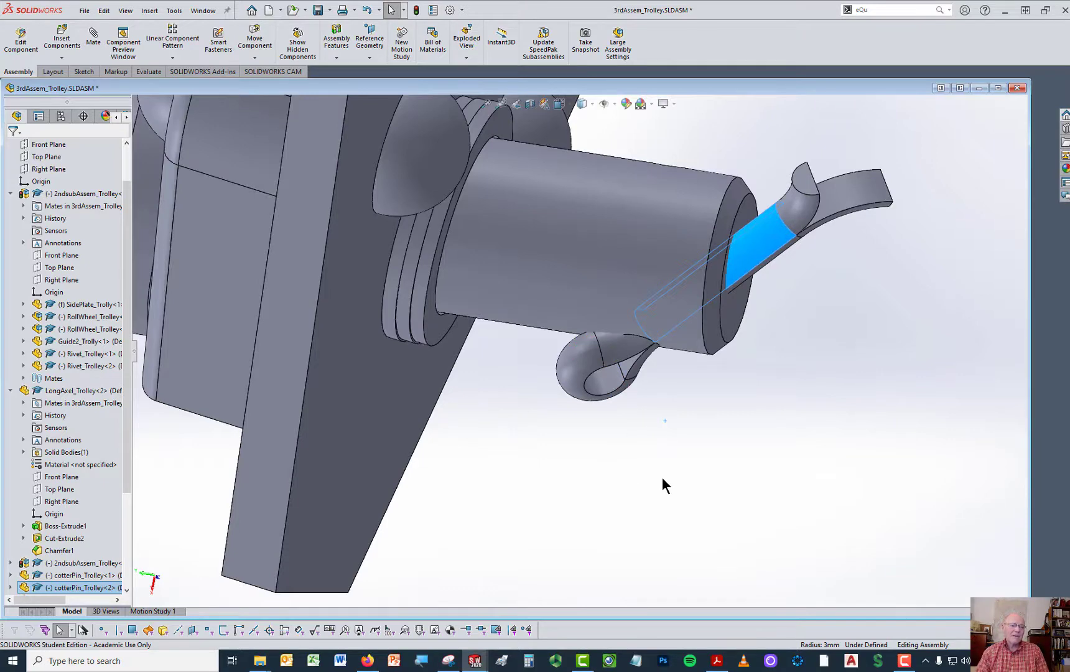
scroll(661, 477, up, 5)
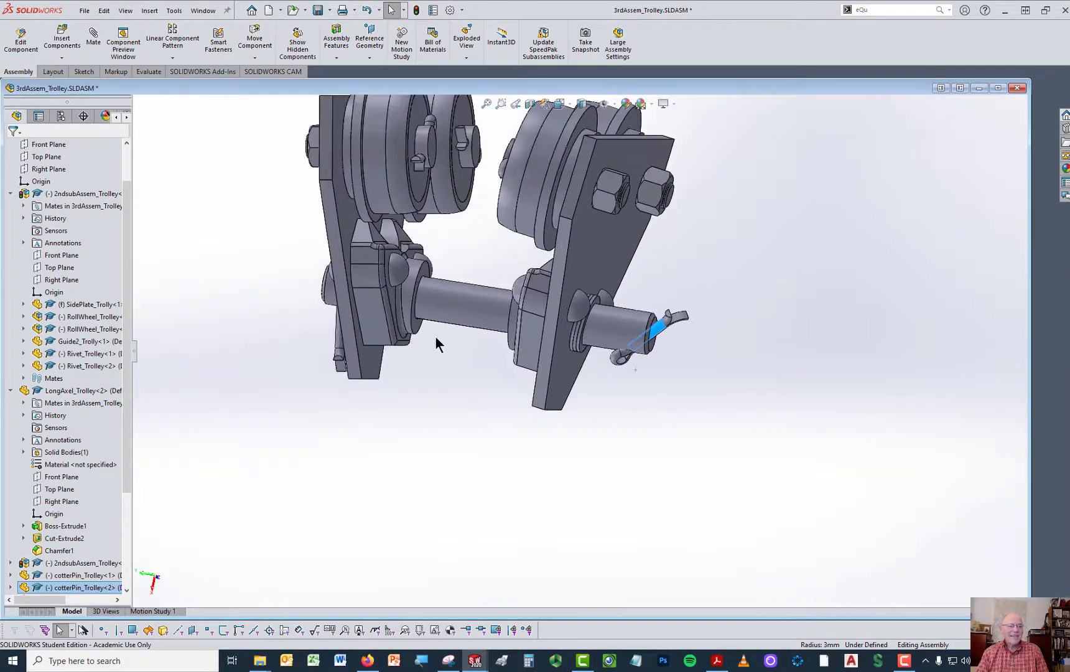
middle_drag(481, 222, 463, 242)
scroll(462, 241, up, 5)
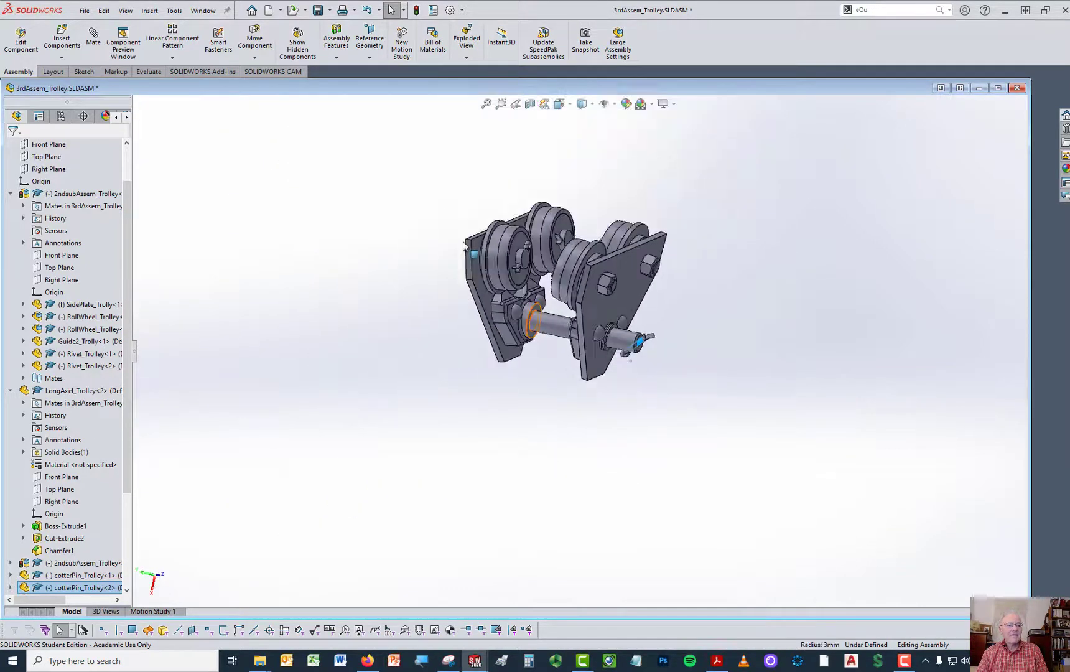
Step: Pull on the far side plate to test its freedom of movement on the long axle
scroll(462, 241, down, 3)
click(495, 273)
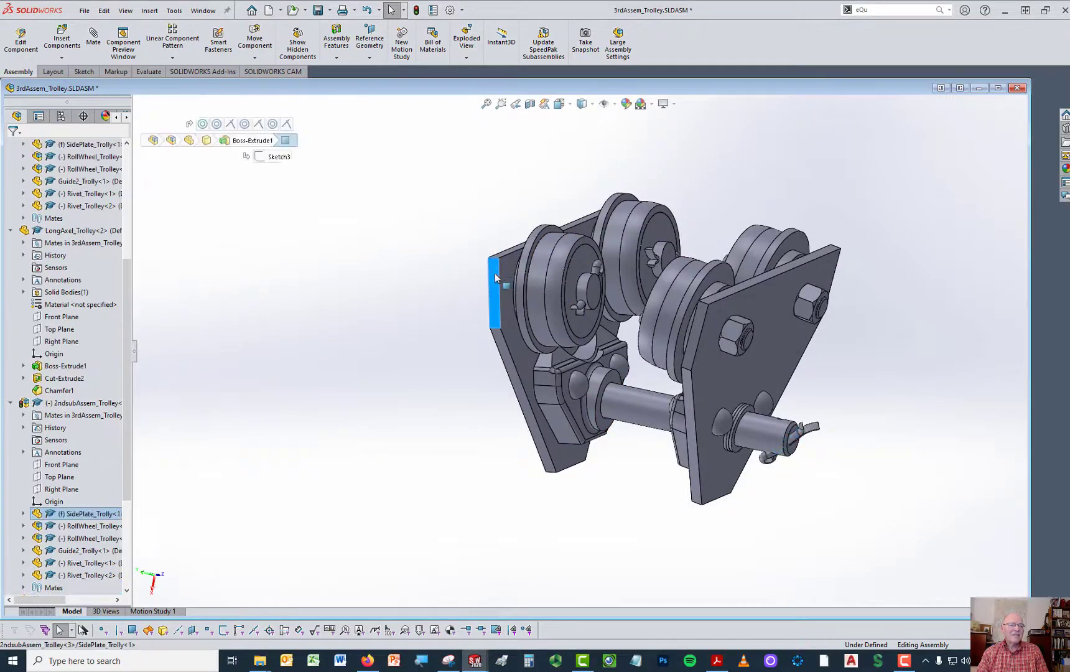
middle_drag(495, 273, 484, 295)
drag(483, 295, 515, 296)
key(Escape)
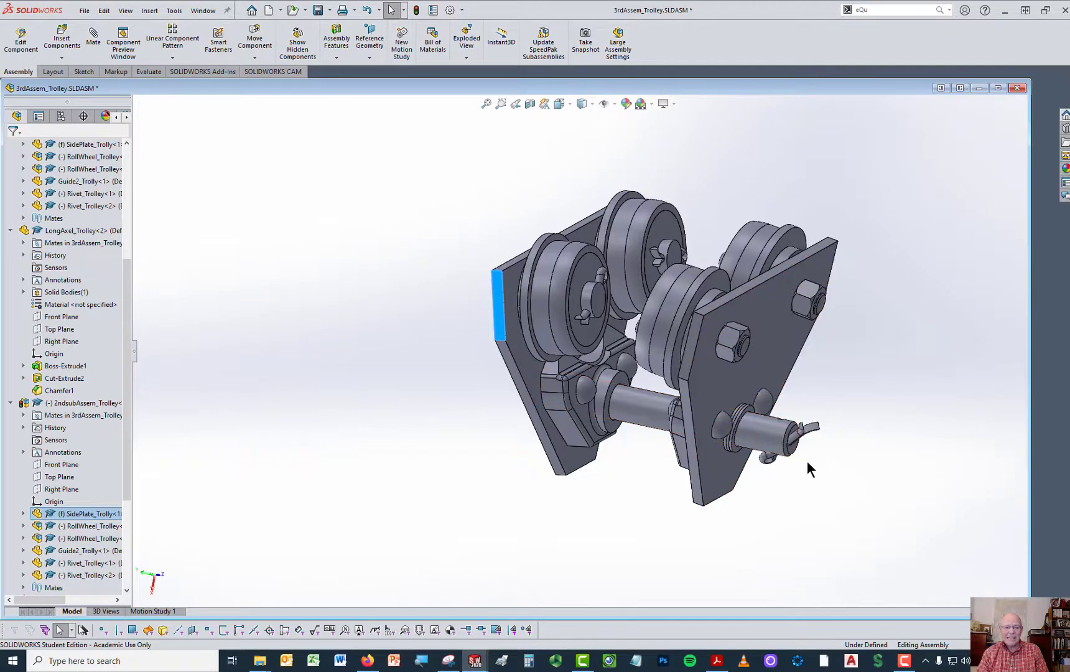
Step: Collapse the component branches and delete 2ndsubAssem_Trolley<3> together with its dependent mates
click(11, 230)
click(11, 243)
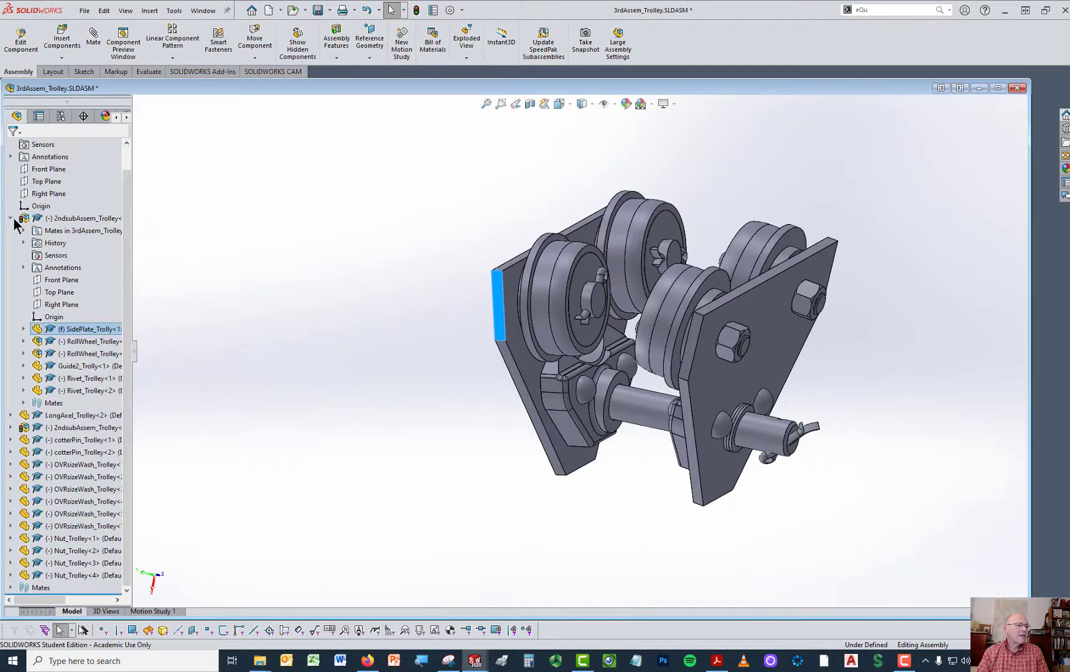
click(11, 218)
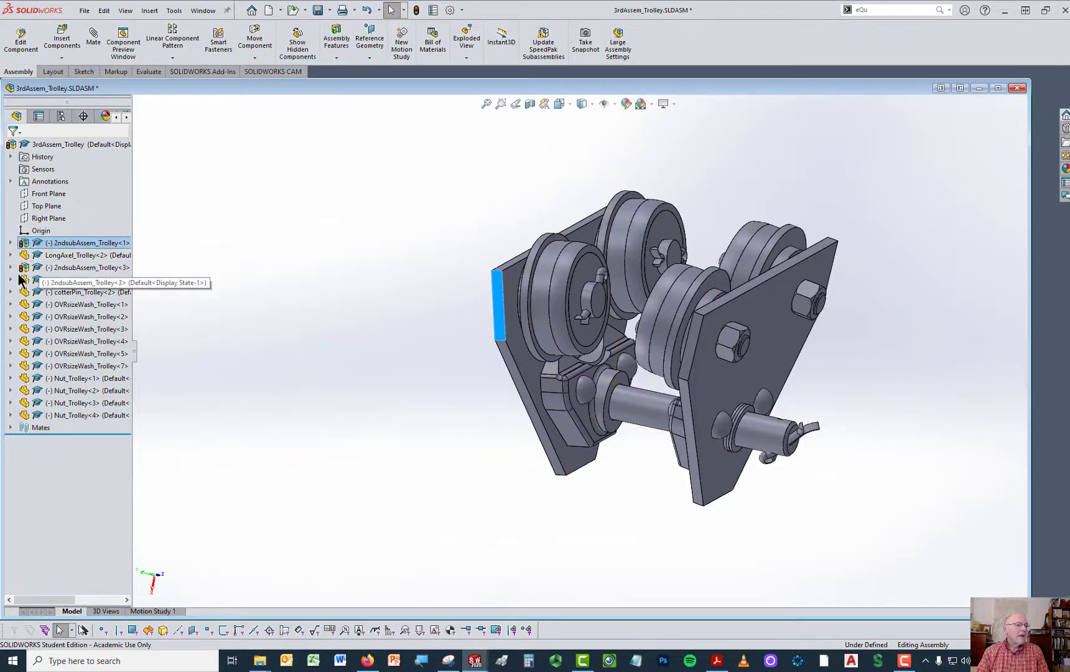
right_click(66, 274)
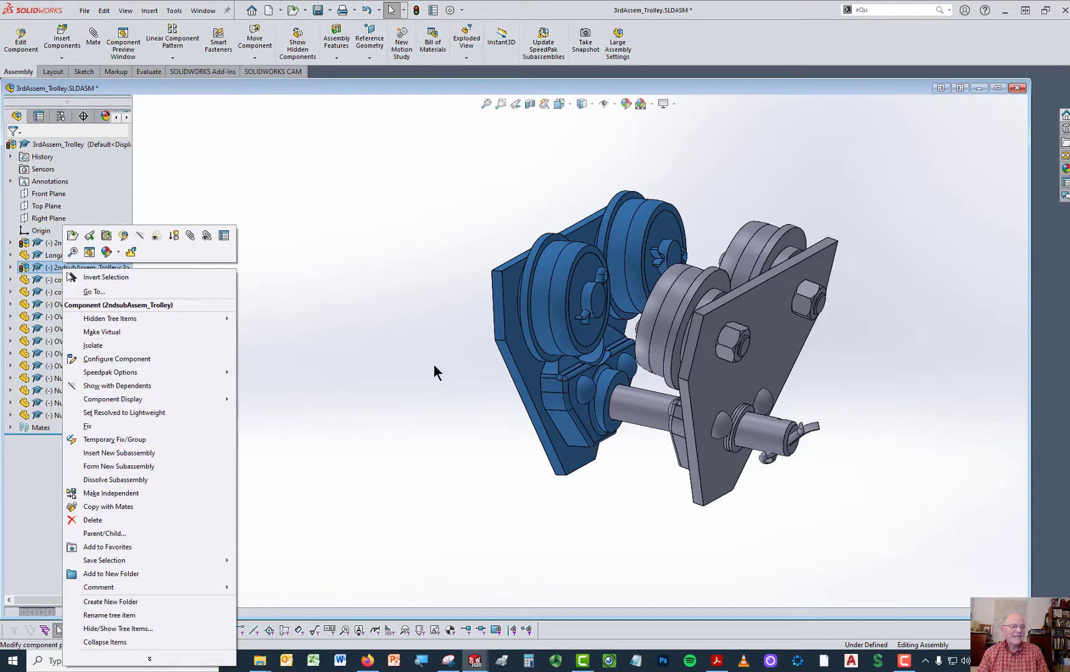
click(93, 520)
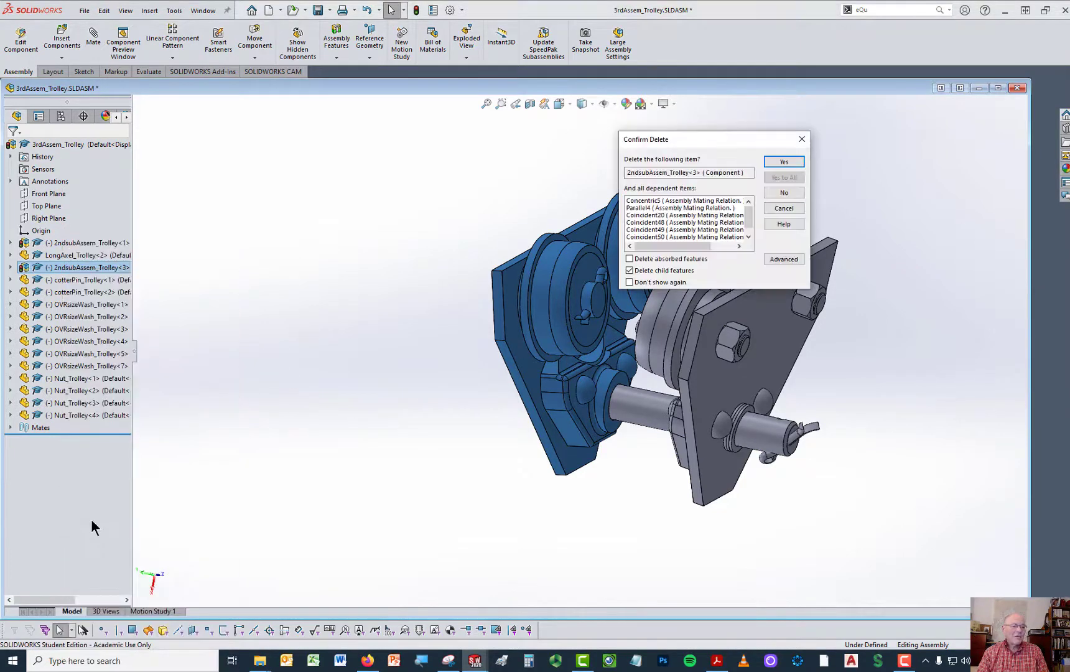
click(784, 161)
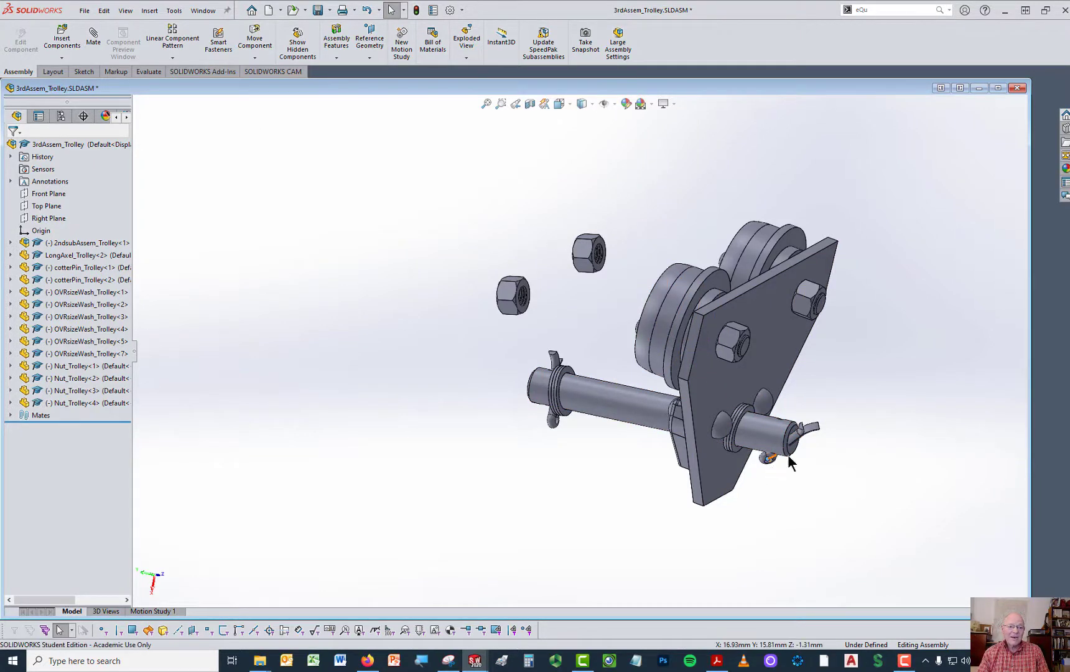
Step: View the mates of the cotter pin at the near end of the long axle and delete its Tangent12 mate
scroll(796, 455, down, 3)
right_click(745, 421)
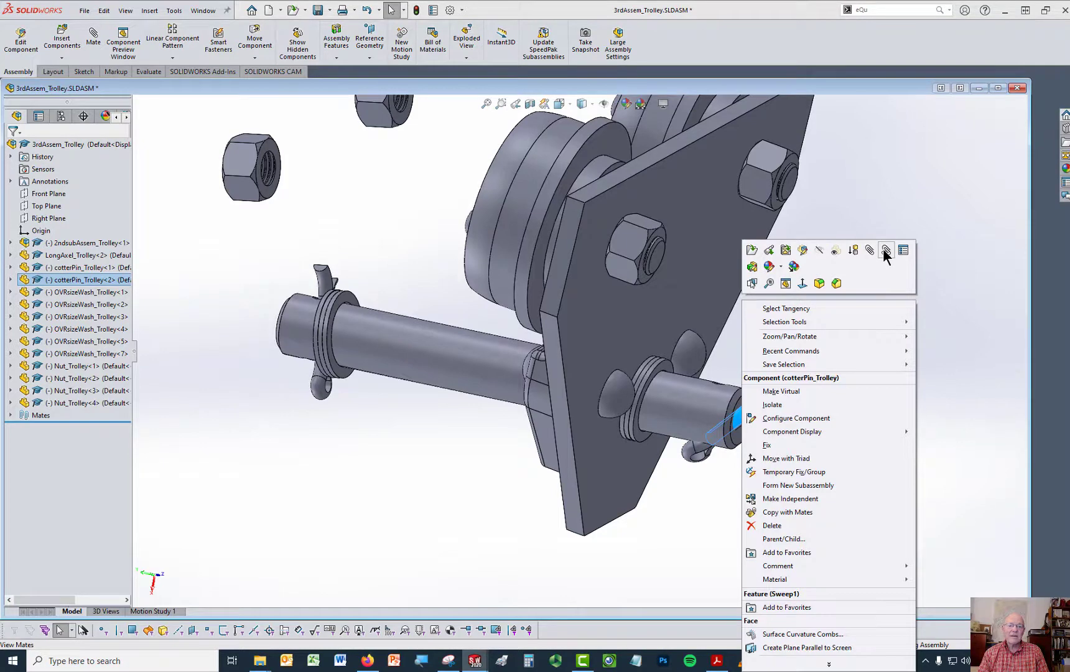
click(884, 250)
click(523, 179)
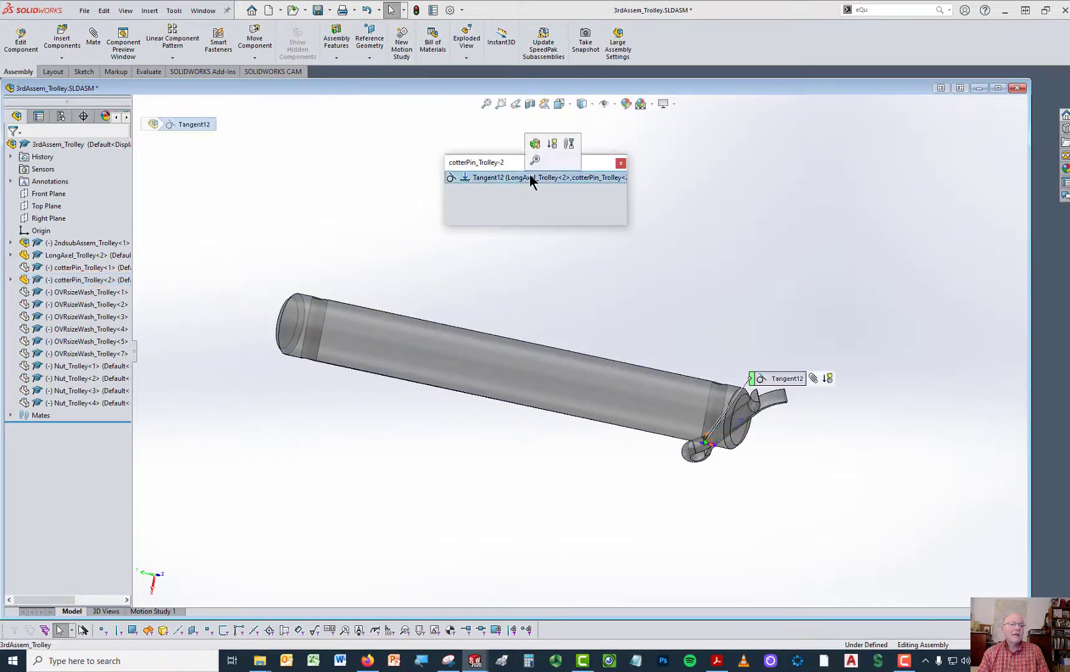
right_click(530, 179)
click(559, 211)
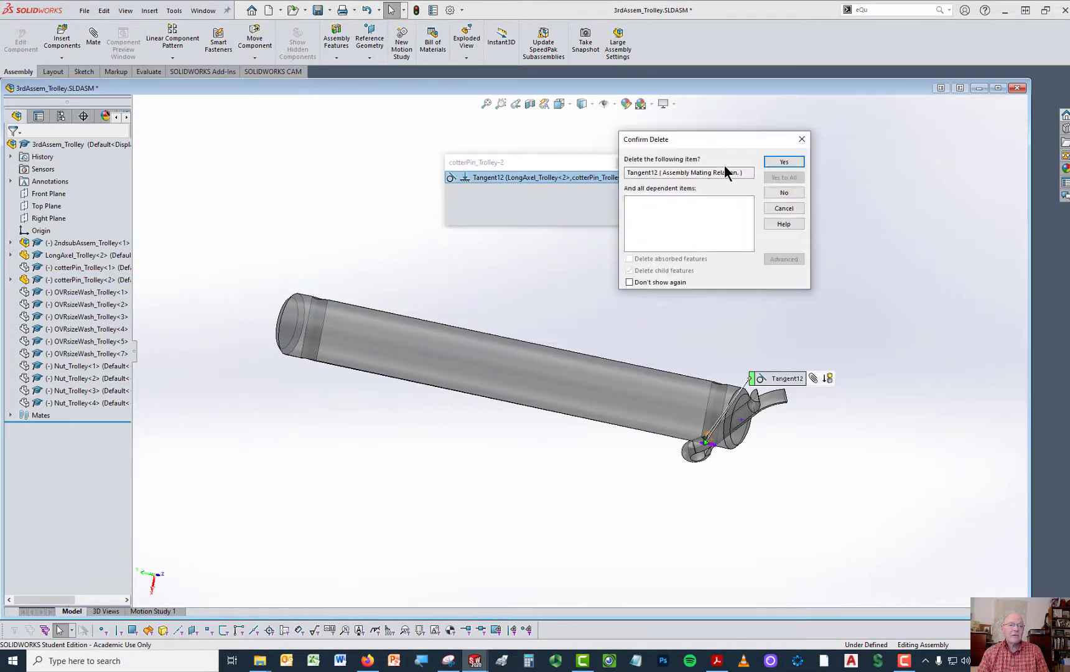
click(772, 164)
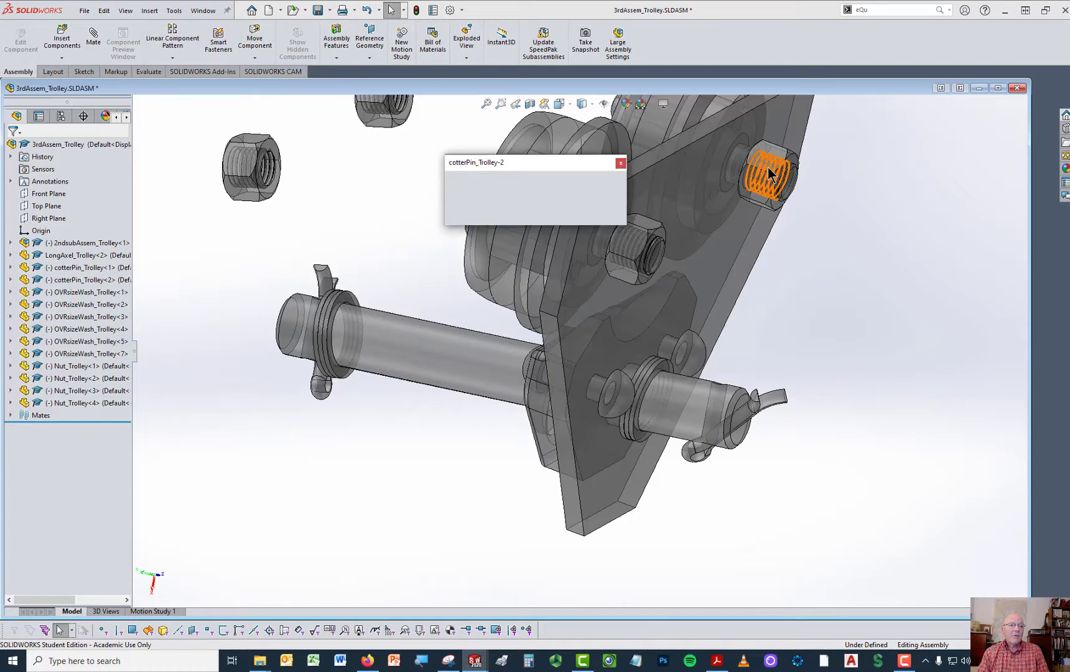
click(618, 164)
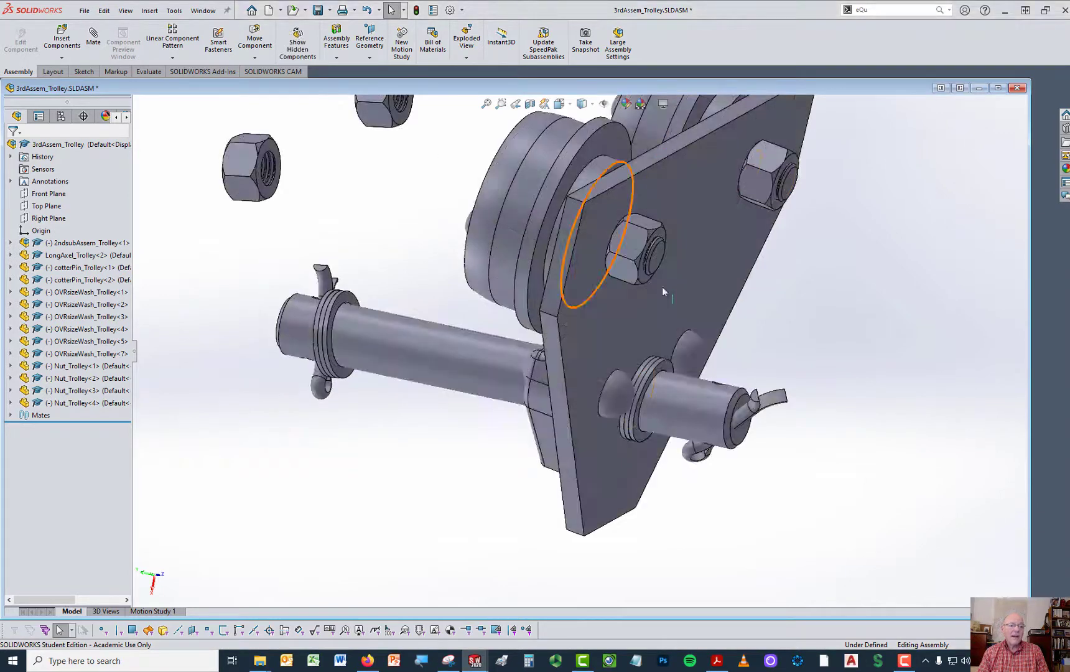
Step: Pull the freed cotter pin clear of the long axle and rotate it so its eye end points up
drag(749, 407, 820, 362)
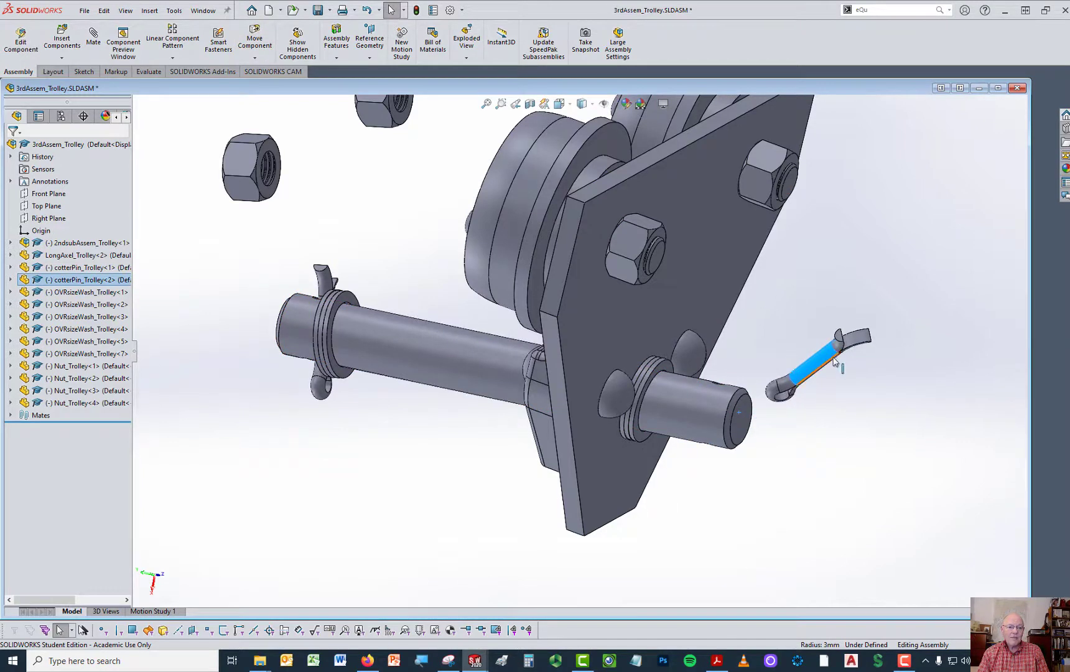
right_drag(834, 360, 765, 587)
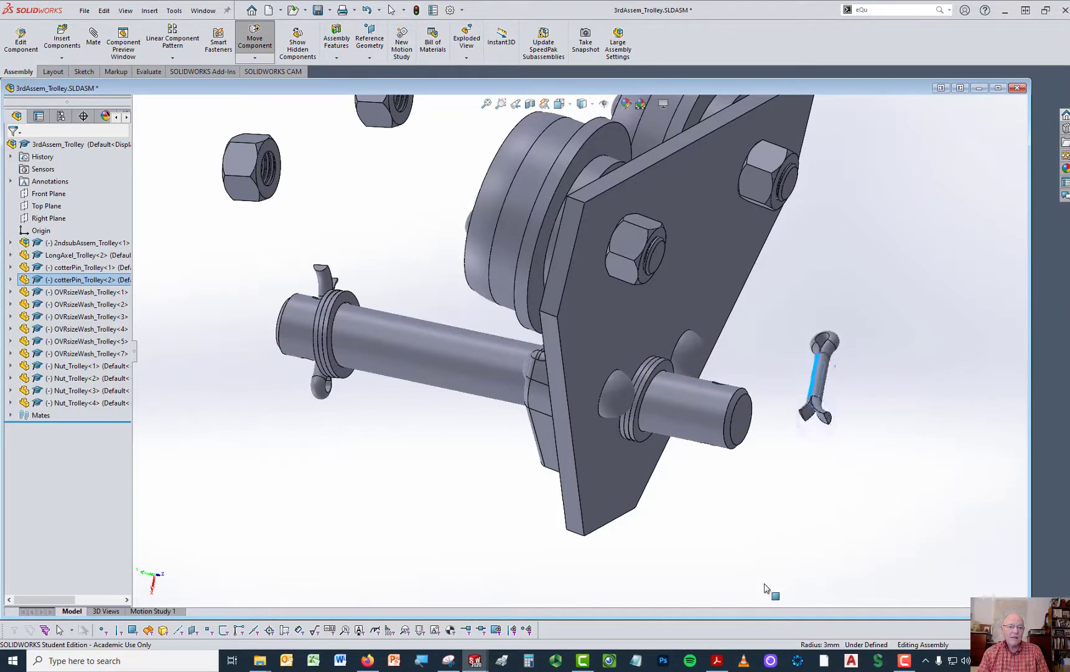
key(Escape)
Step: Mate the cotter pin's straight shank concentric with the cross hole at the near end of the long axle
scroll(793, 388, down, 3)
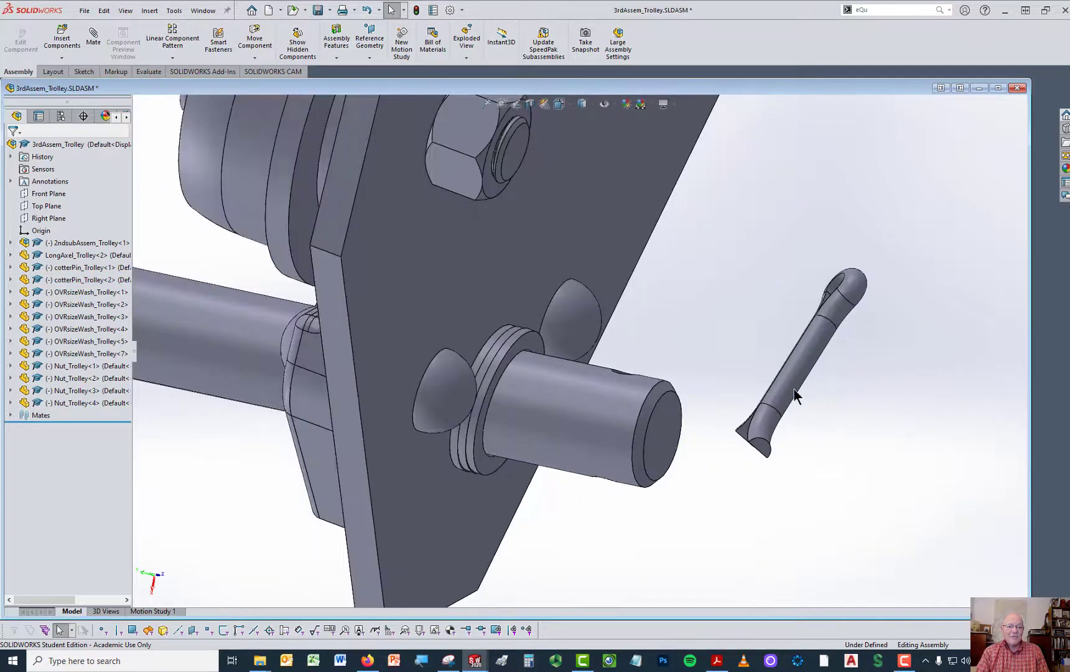
middle_drag(685, 348, 666, 388)
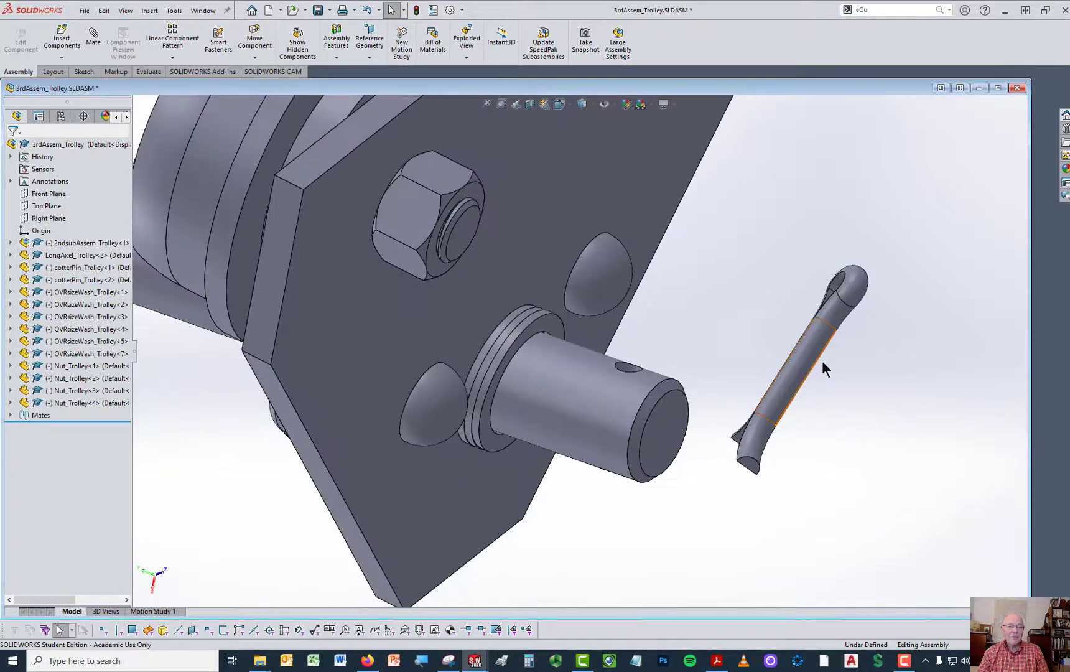
click(802, 362)
scroll(618, 355, down, 3)
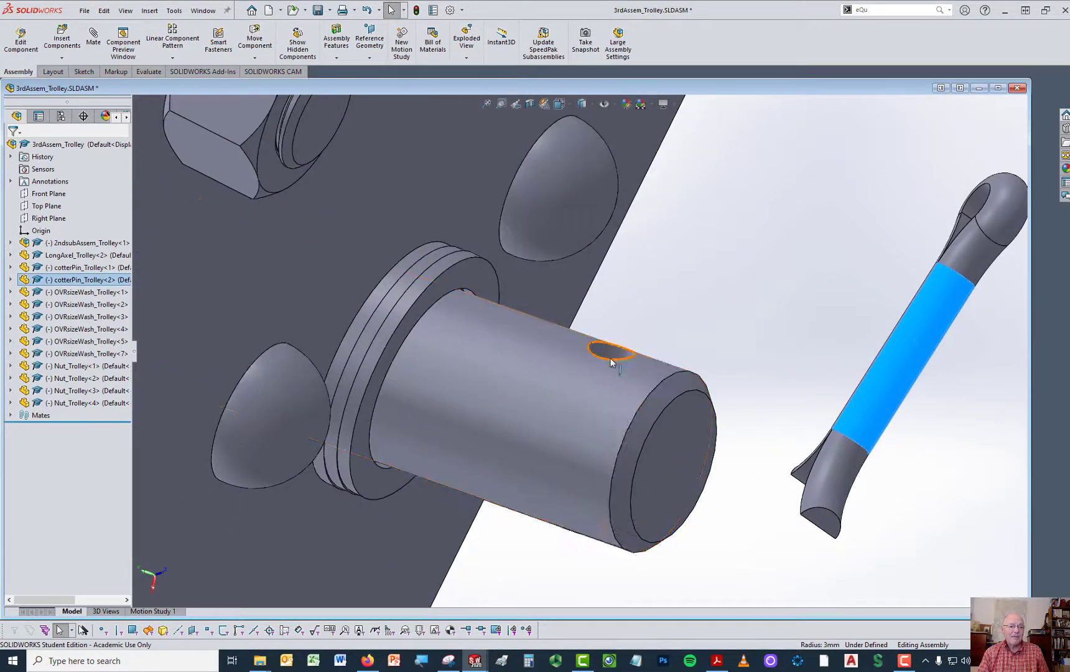
ctrl+click(610, 352)
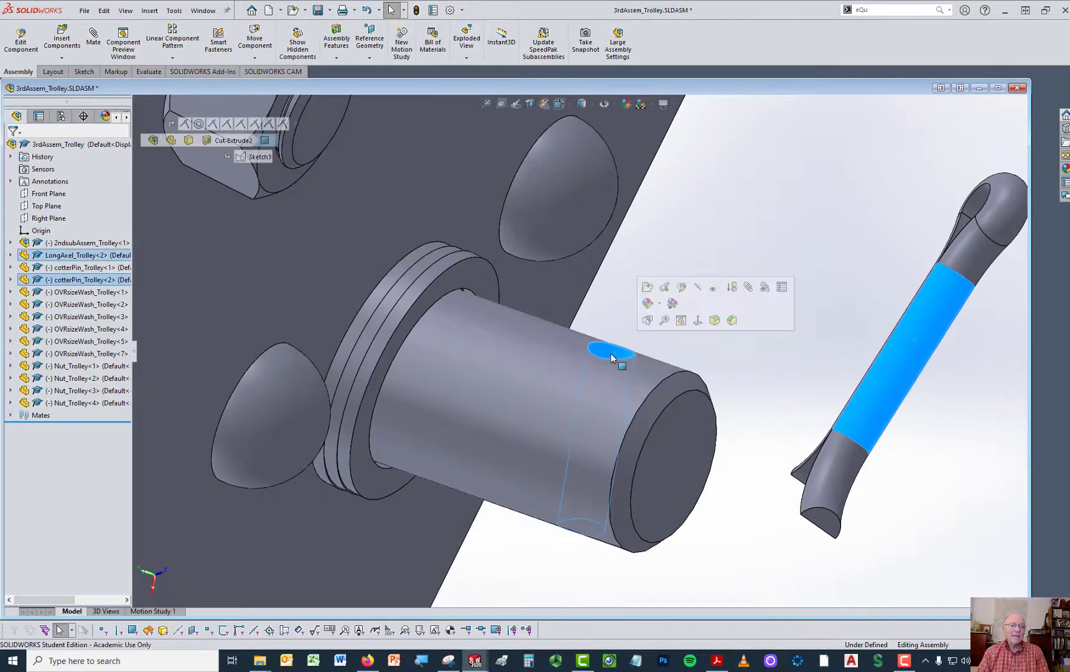
click(770, 348)
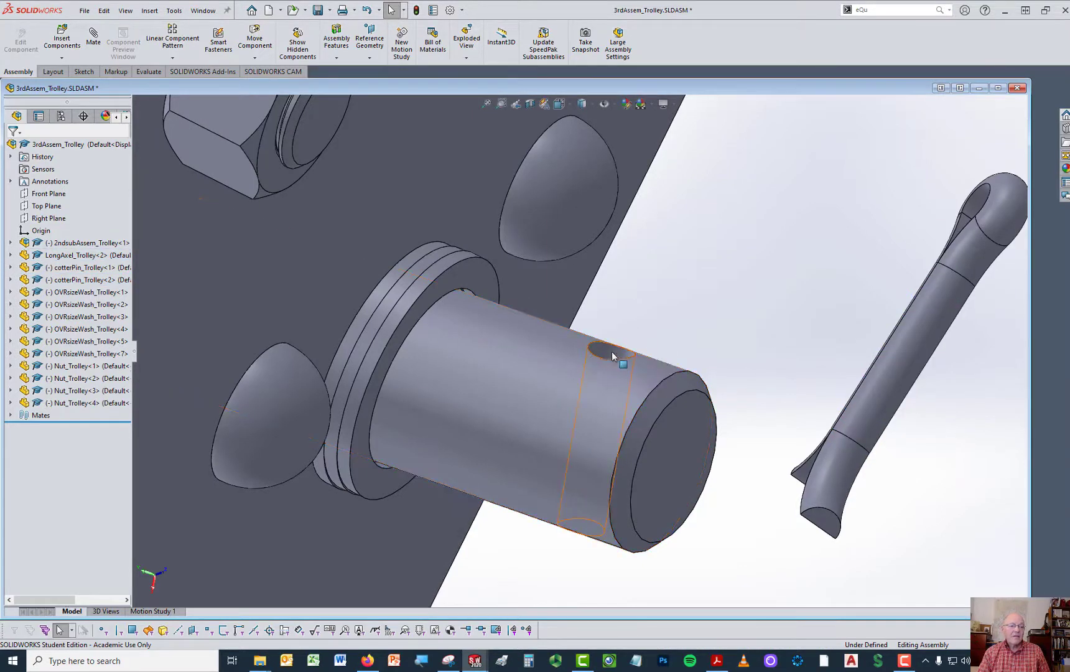
click(612, 350)
ctrl+click(923, 346)
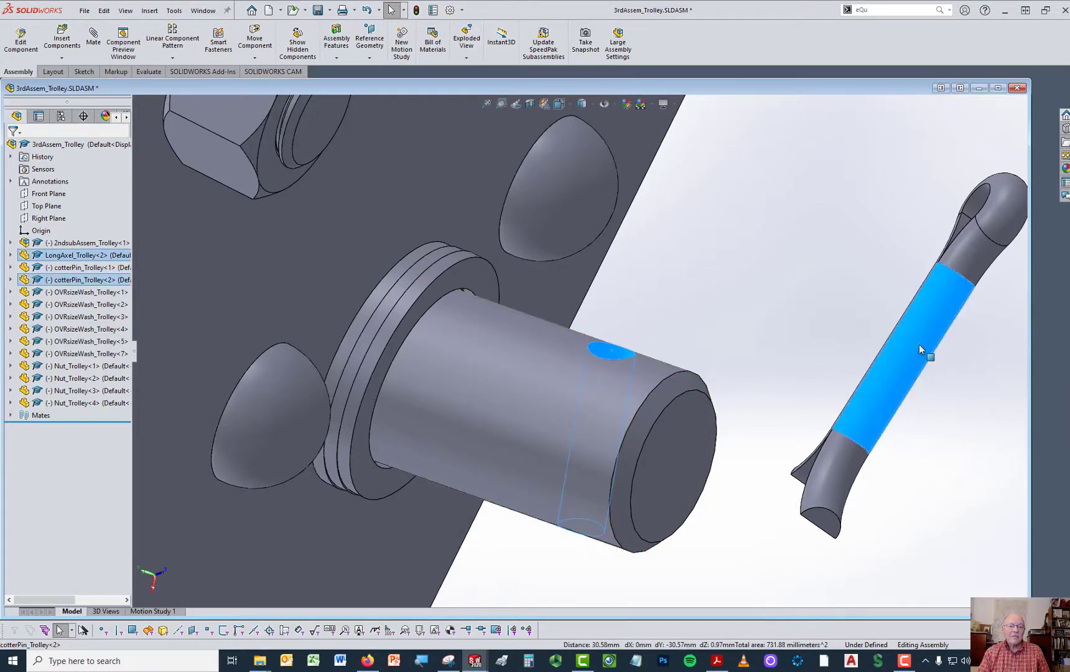
click(997, 336)
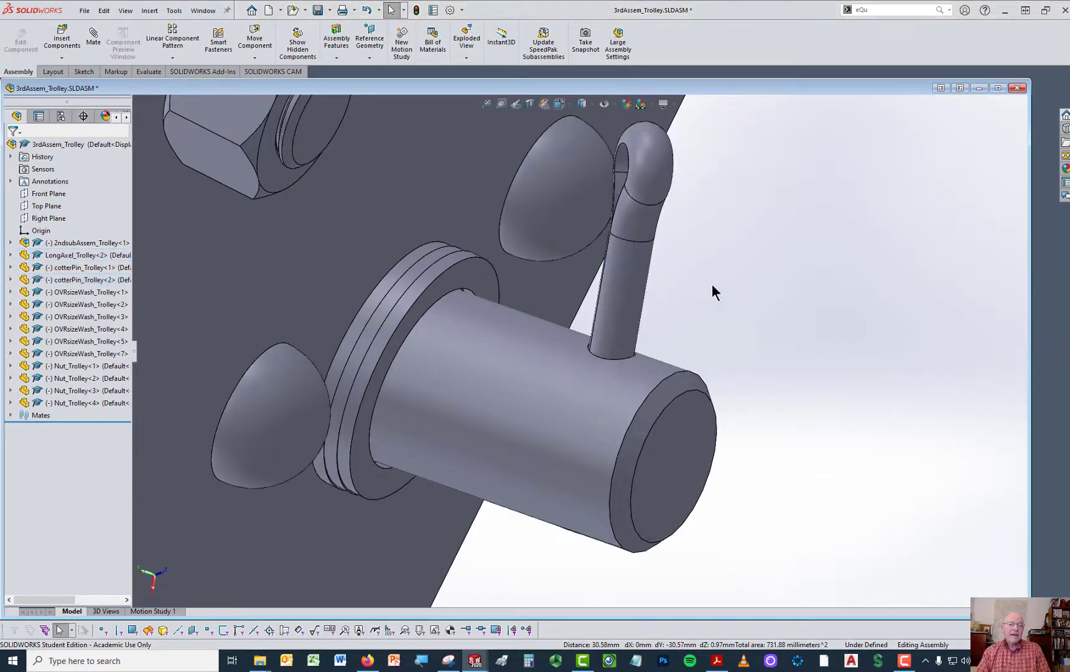
Step: Slide the cotter pin deeper into the axle's cross hole and turn its eye by hand
drag(638, 190, 584, 215)
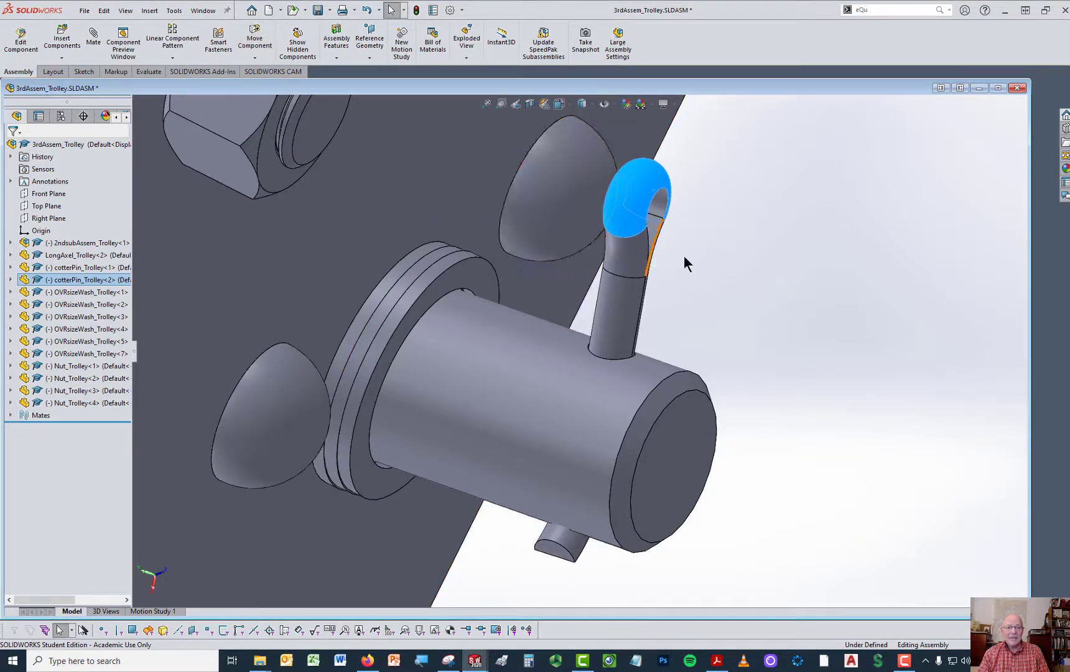
click(751, 252)
drag(633, 202, 618, 256)
key(Escape)
click(718, 312)
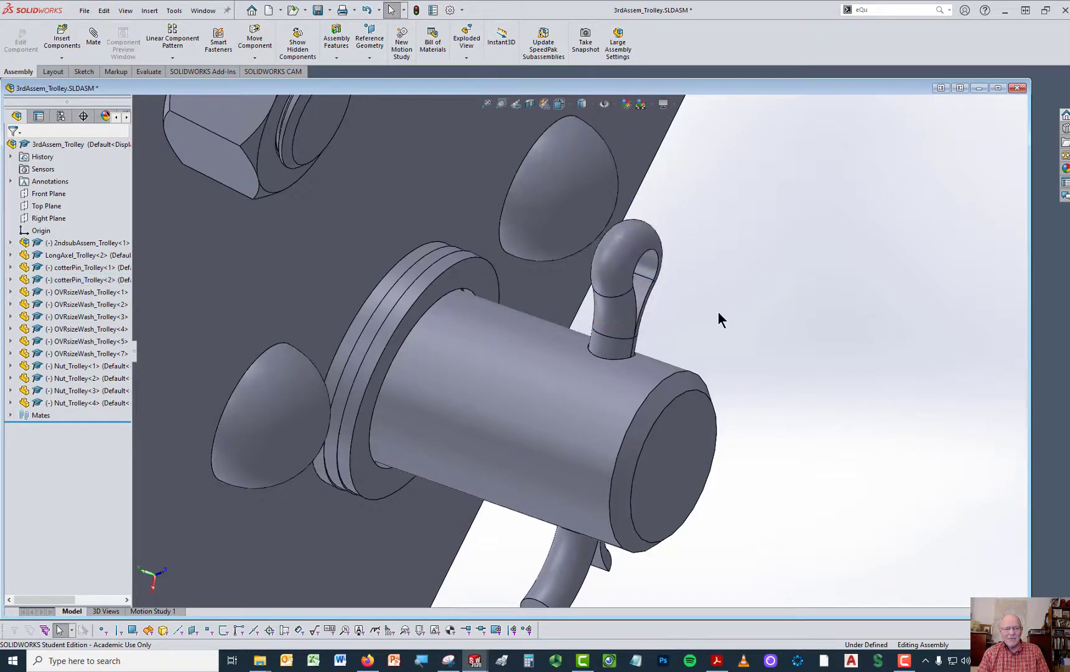
Step: Add a coincident mate between the vertex below the cotter pin's eye and the long axle's cylindrical face
scroll(687, 324, down, 5)
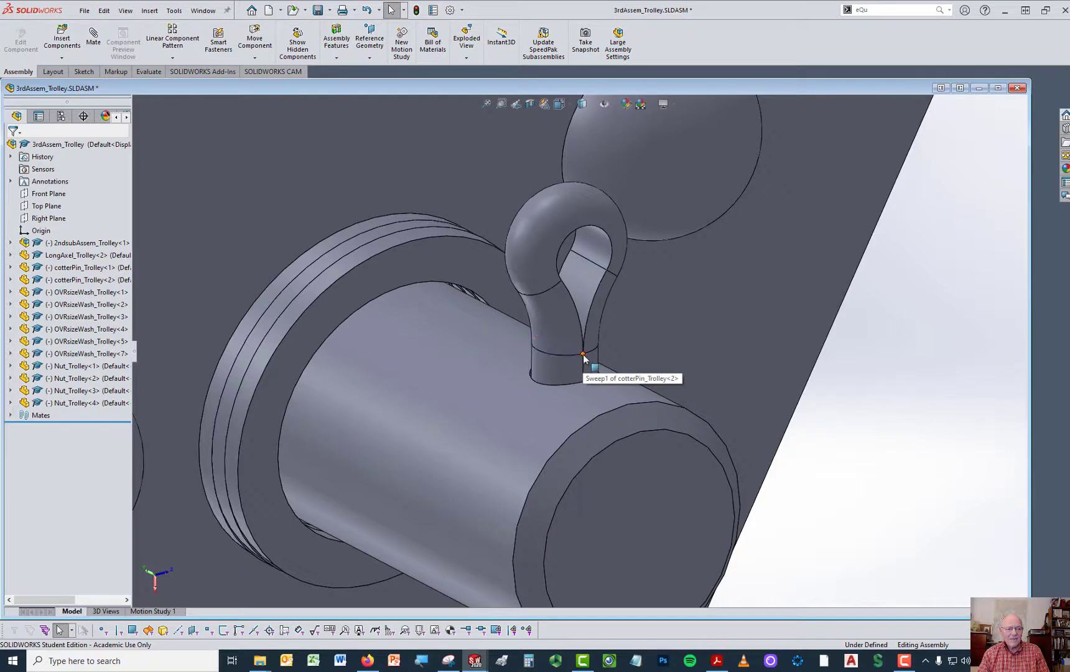
click(583, 354)
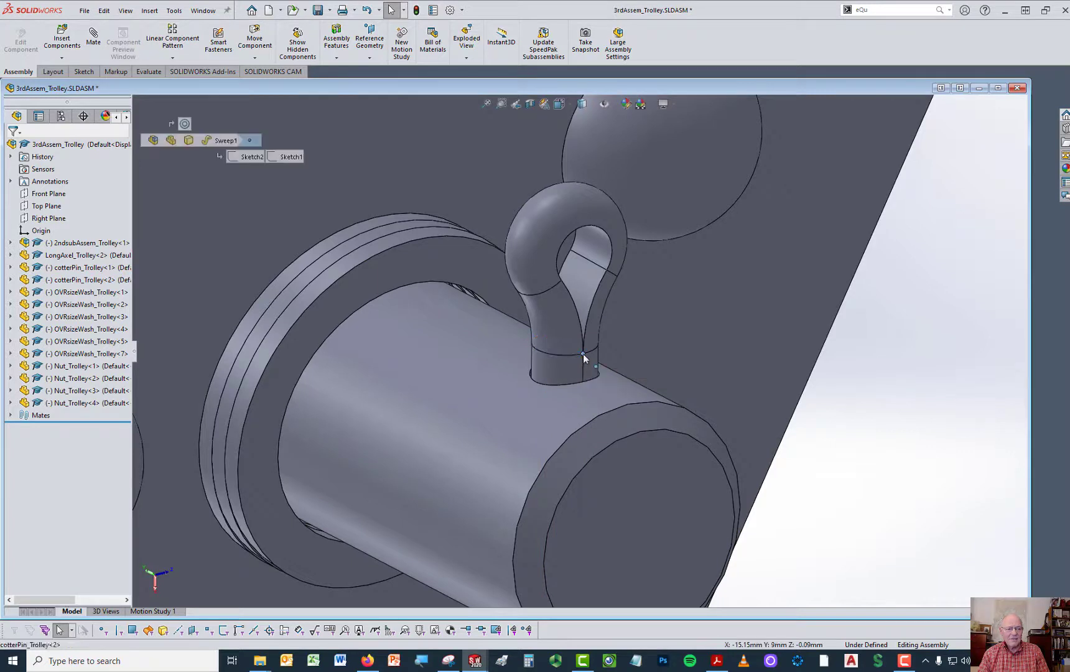
ctrl+click(542, 416)
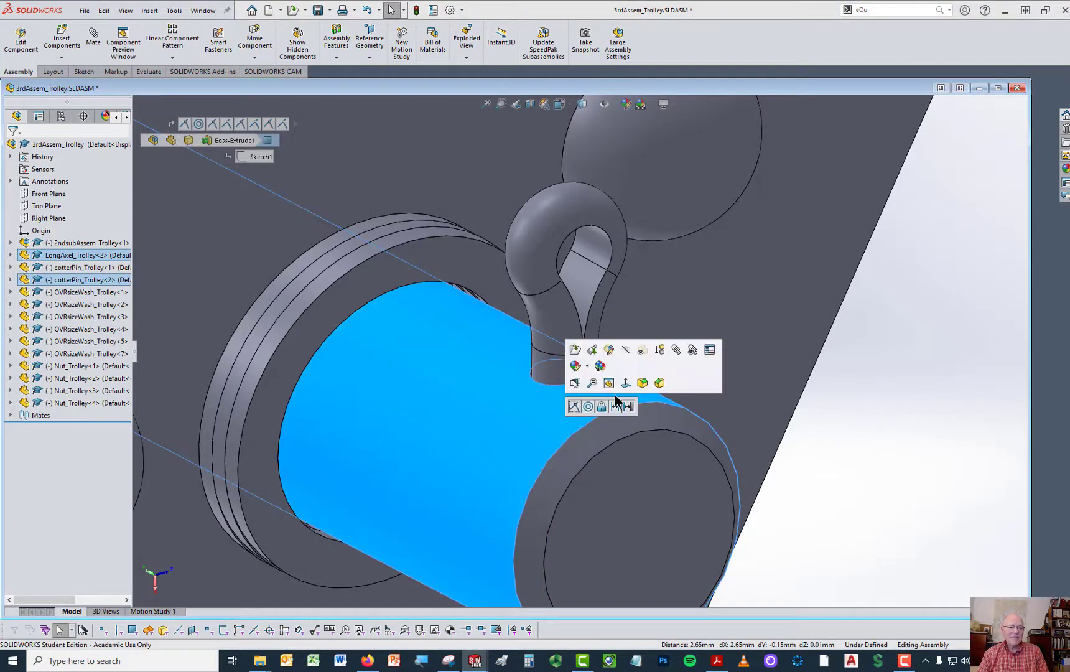
click(574, 406)
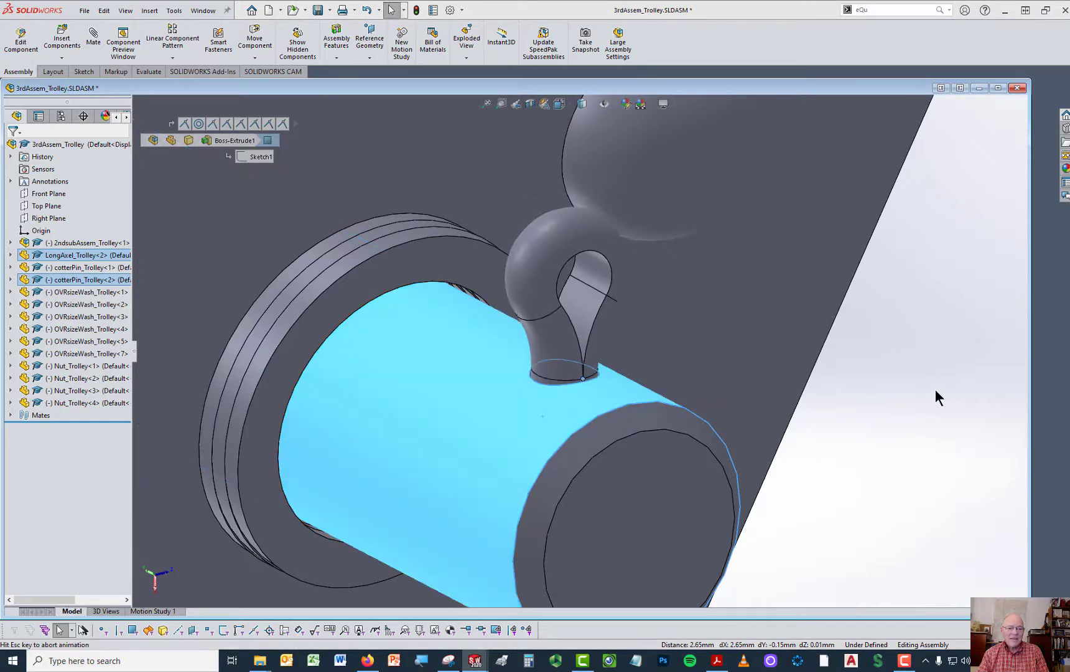
Step: Rotate the cotter pin by hand about its hole so the opening of its eye faces the washers
click(600, 250)
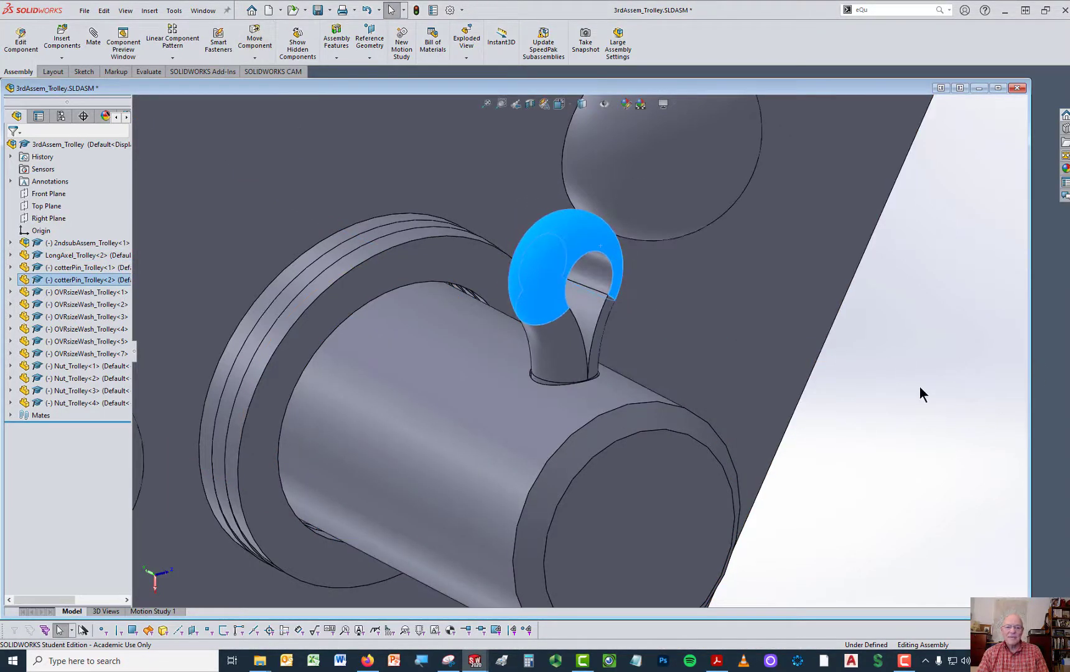
scroll(919, 385, up, 2)
click(823, 382)
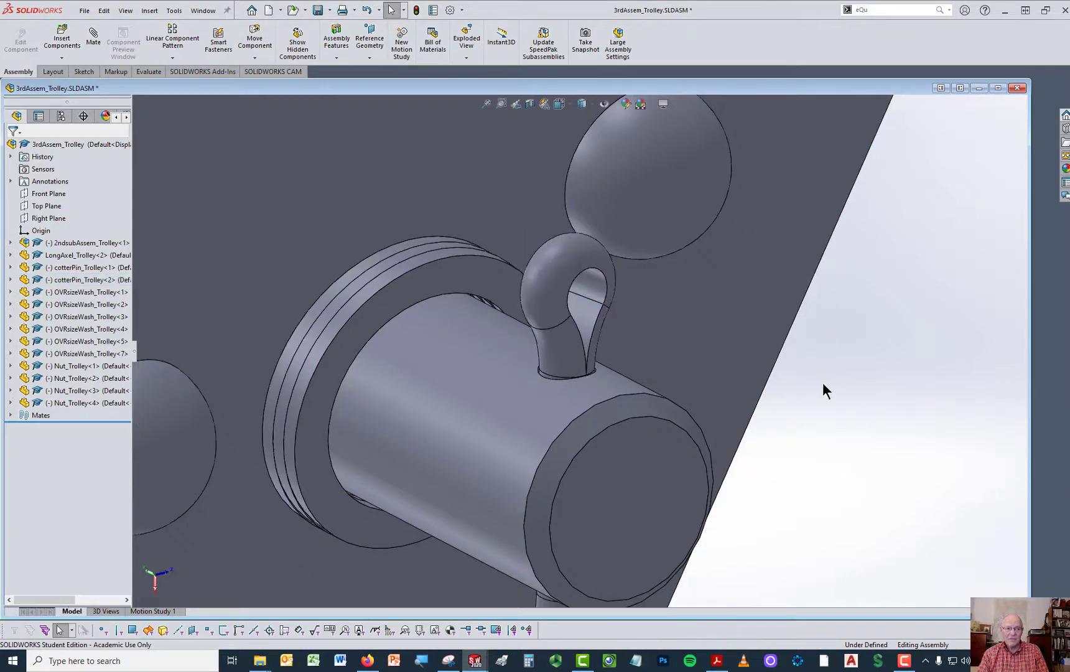
middle_drag(822, 382, 855, 375)
scroll(854, 371, down, 3)
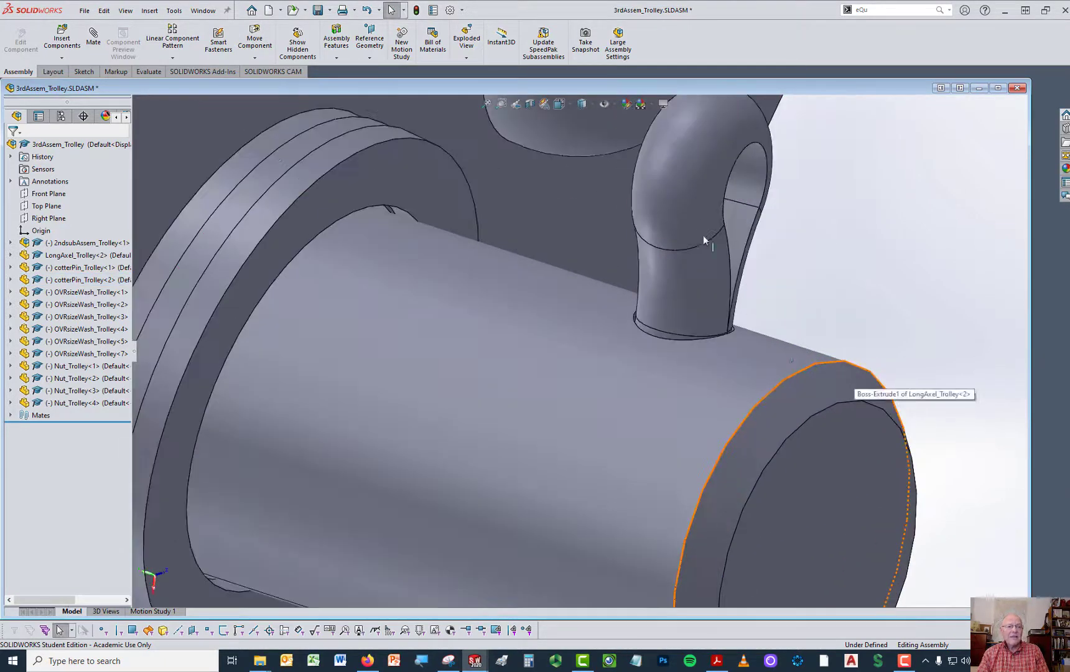
drag(704, 240, 720, 207)
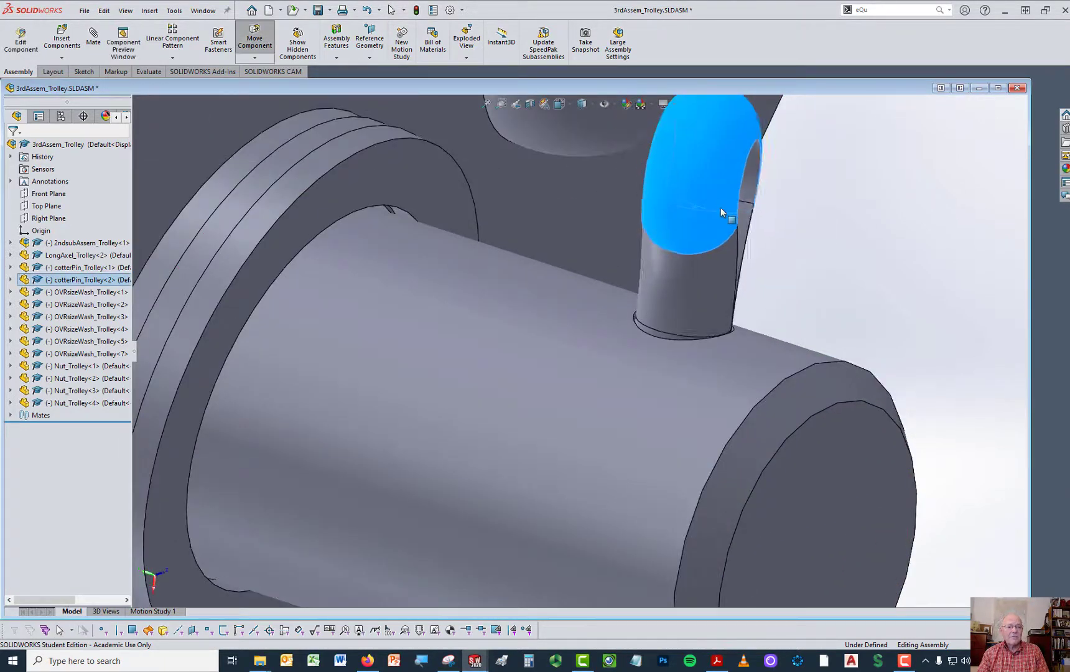
click(809, 229)
Step: Add a coincident mate between the outer face of oversize washer <5> and the inner edge of the cotter pin's eye
click(398, 177)
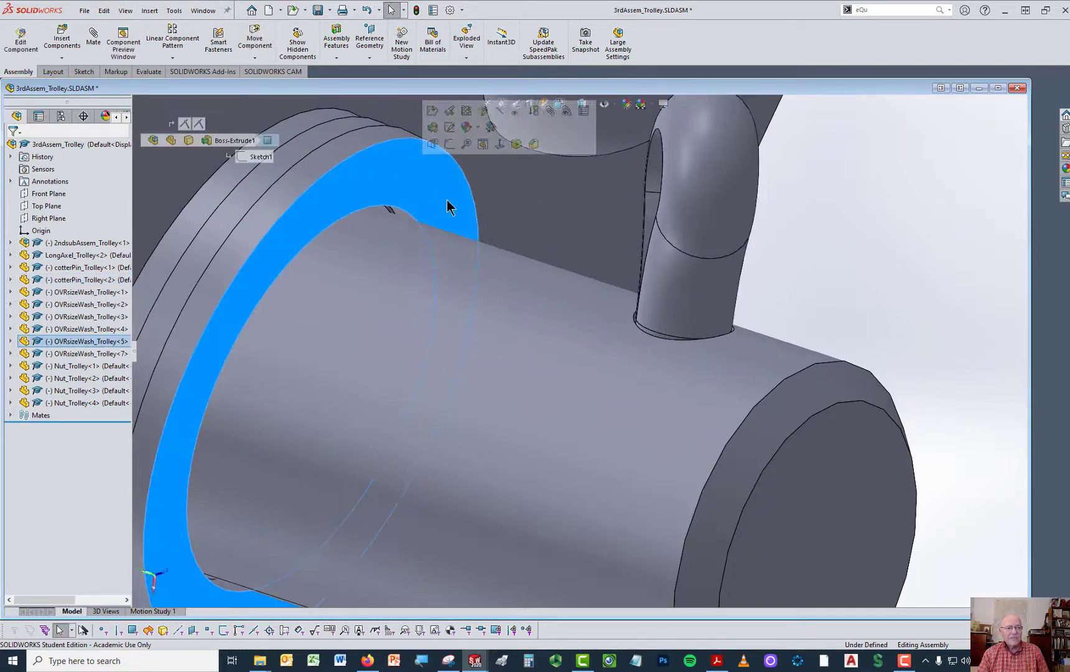
middle_drag(451, 208, 556, 231)
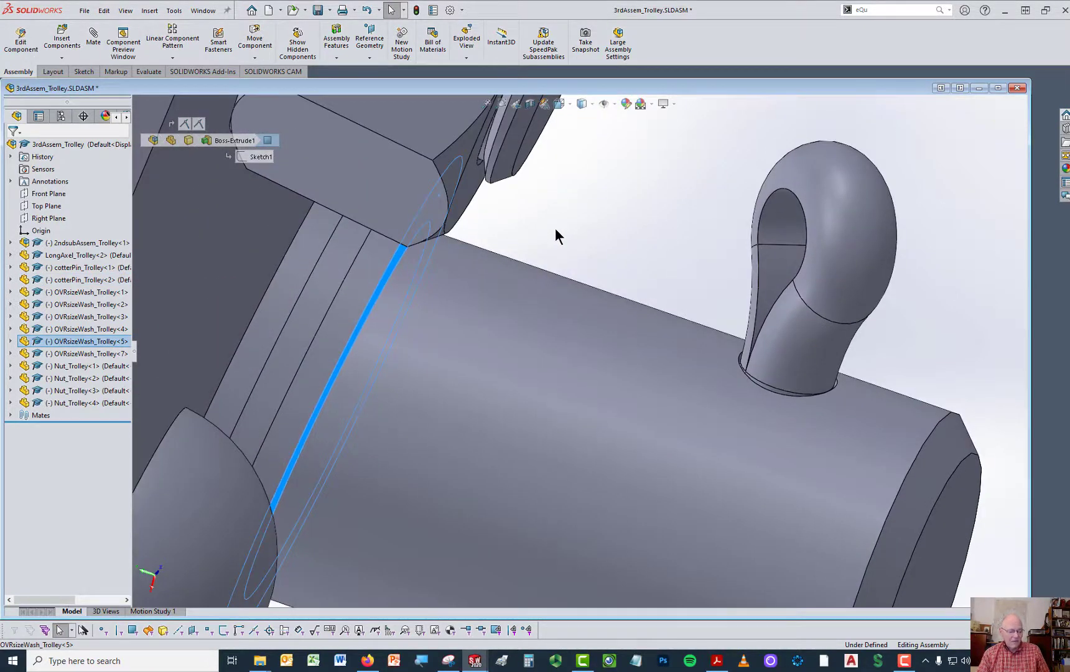
click(775, 195)
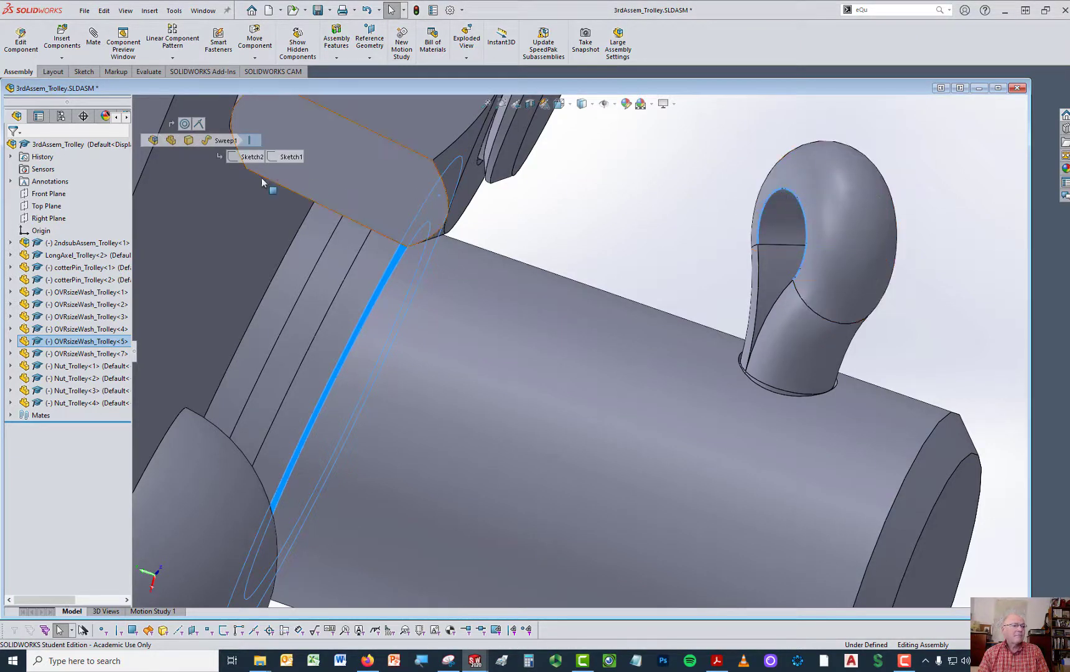
click(92, 44)
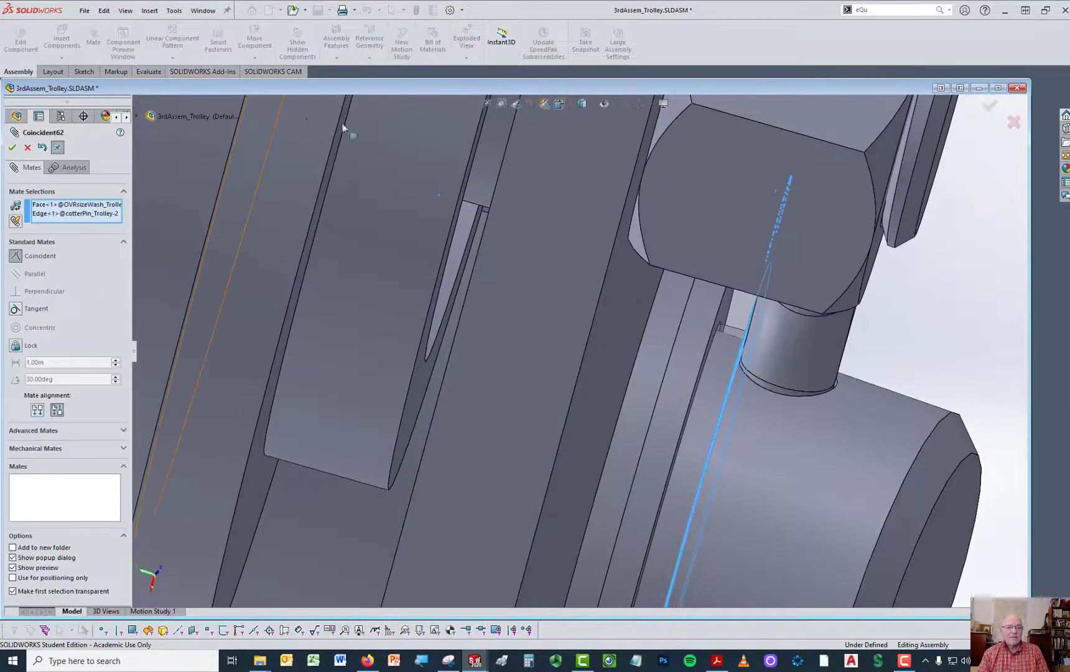
middle_drag(622, 287, 700, 227)
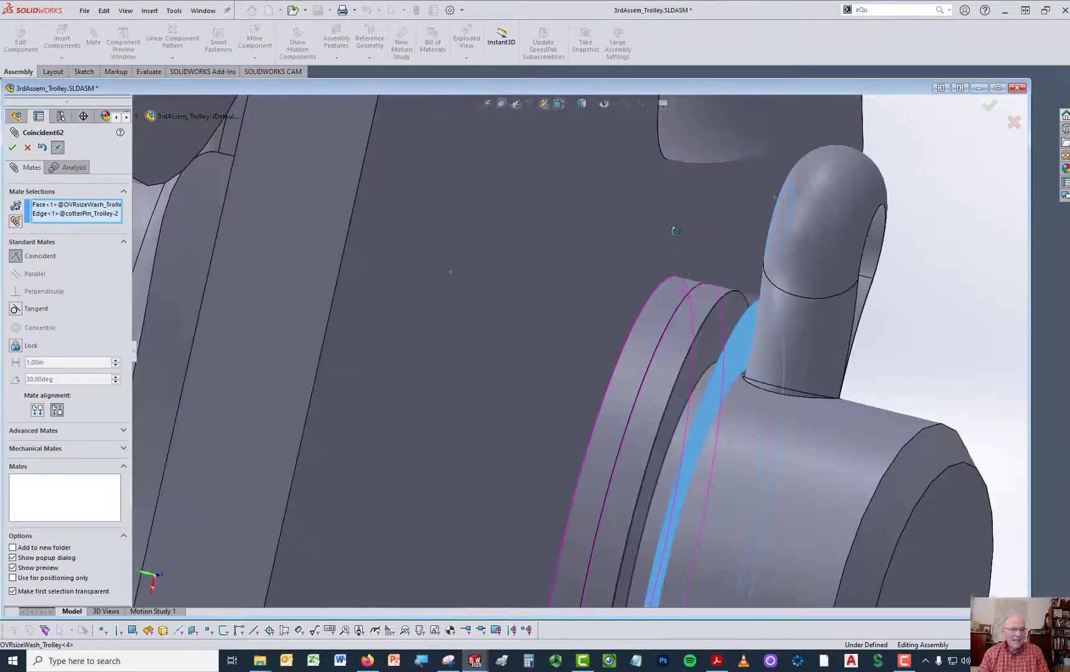
click(12, 148)
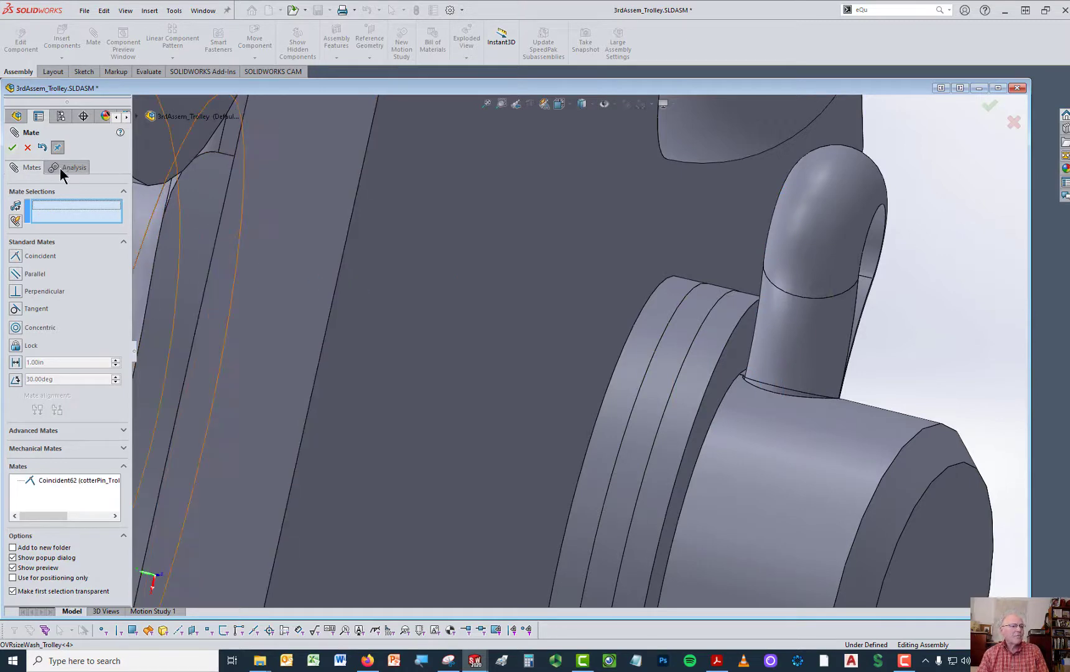
click(14, 148)
Step: Examine the cotter pin, washers and side plate on the long axle from several angles, including the Top and Right views
scroll(755, 419, up, 6)
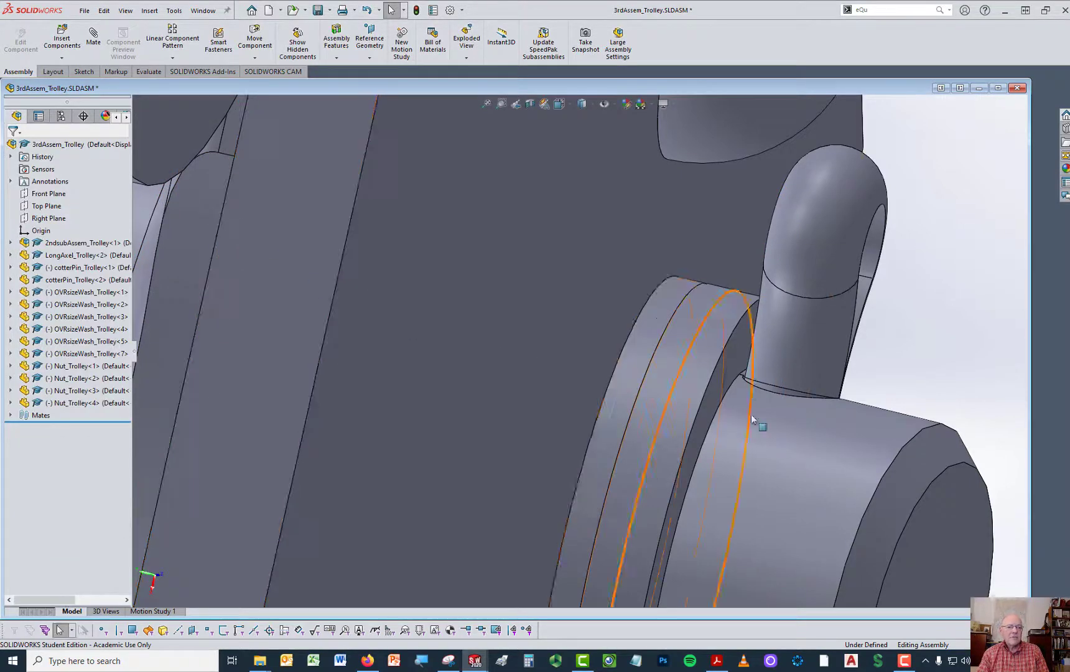
middle_drag(757, 418, 585, 408)
scroll(583, 272, down, 3)
middle_drag(582, 272, 649, 246)
scroll(477, 269, down, 3)
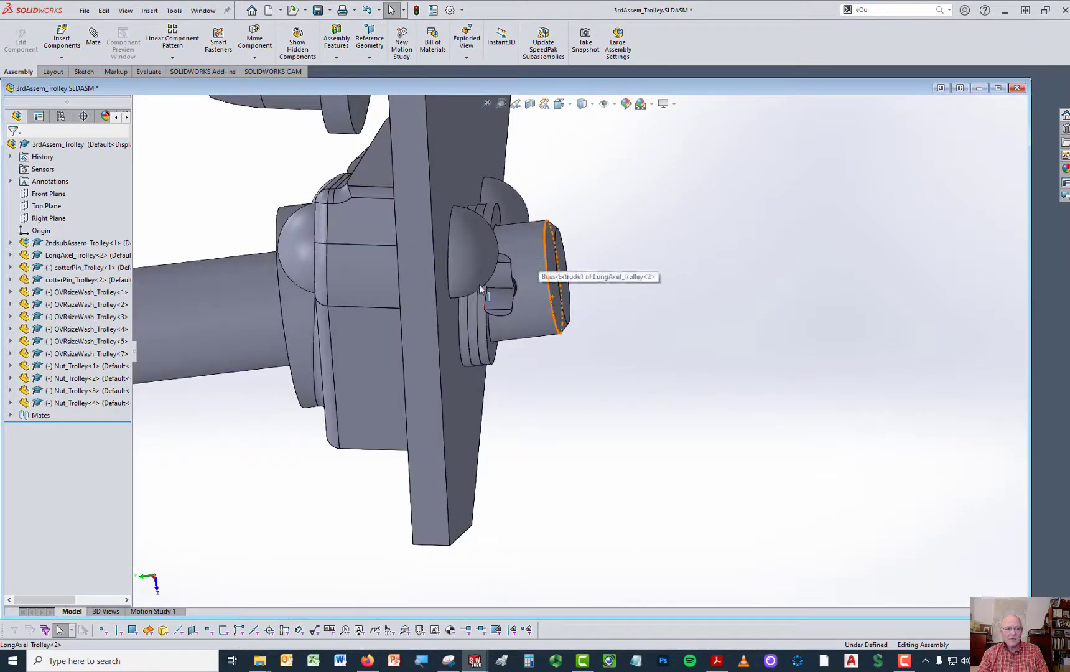
scroll(515, 289, up, 3)
scroll(515, 289, up, 3)
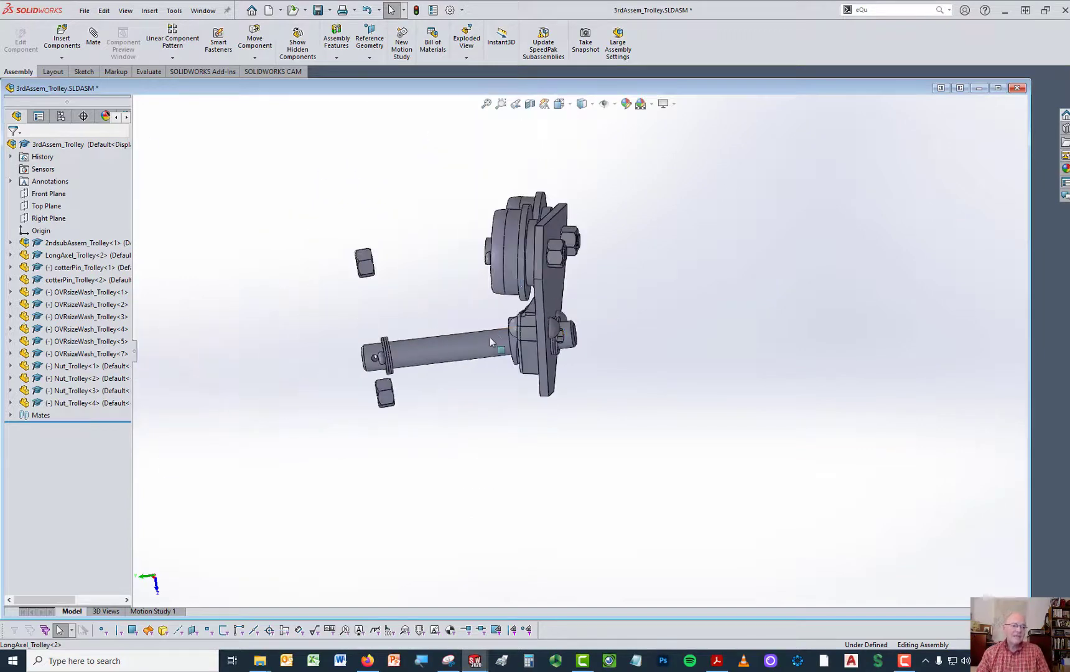
right_drag(600, 279, 607, 228)
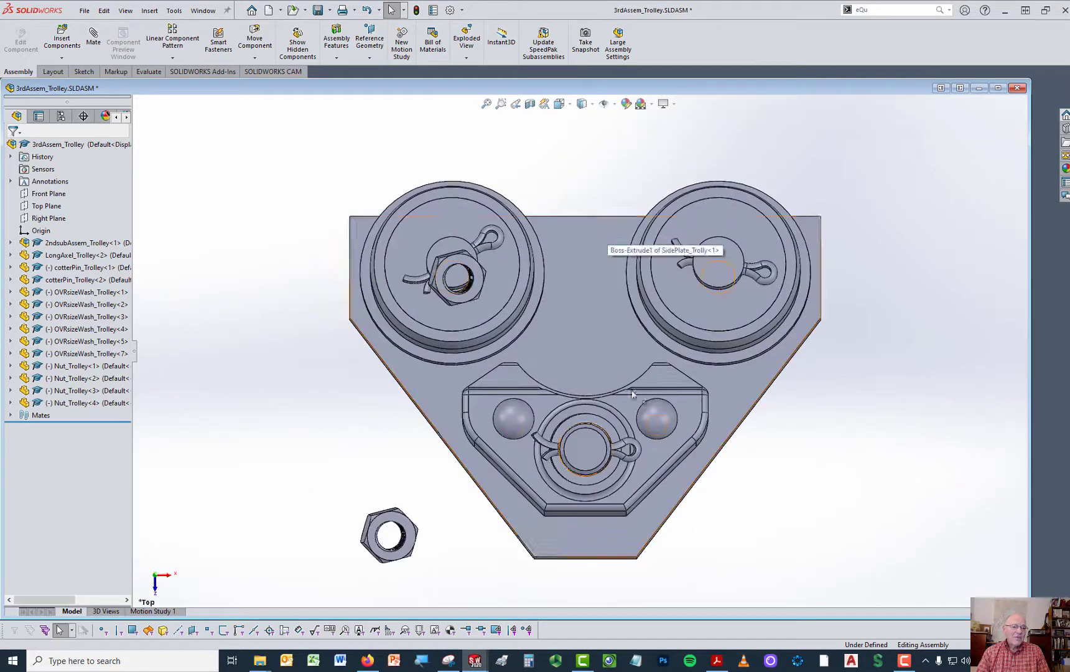
right_drag(836, 506, 918, 462)
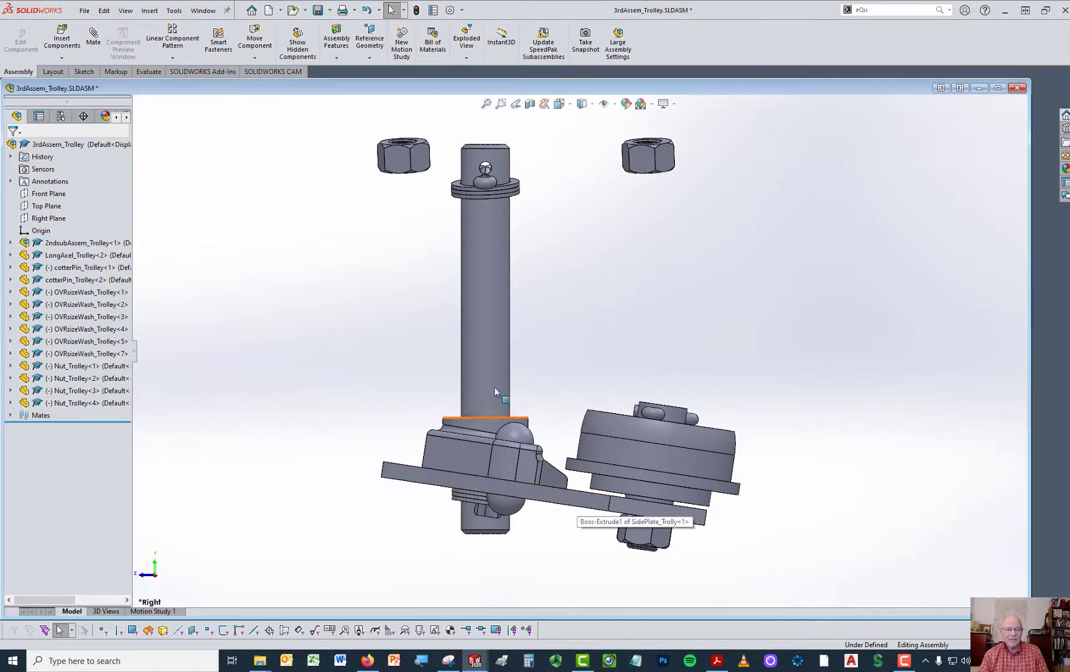
Step: Move the two loose nuts clear of the free end of the long axle
middle_drag(738, 360, 684, 370)
drag(681, 370, 681, 387)
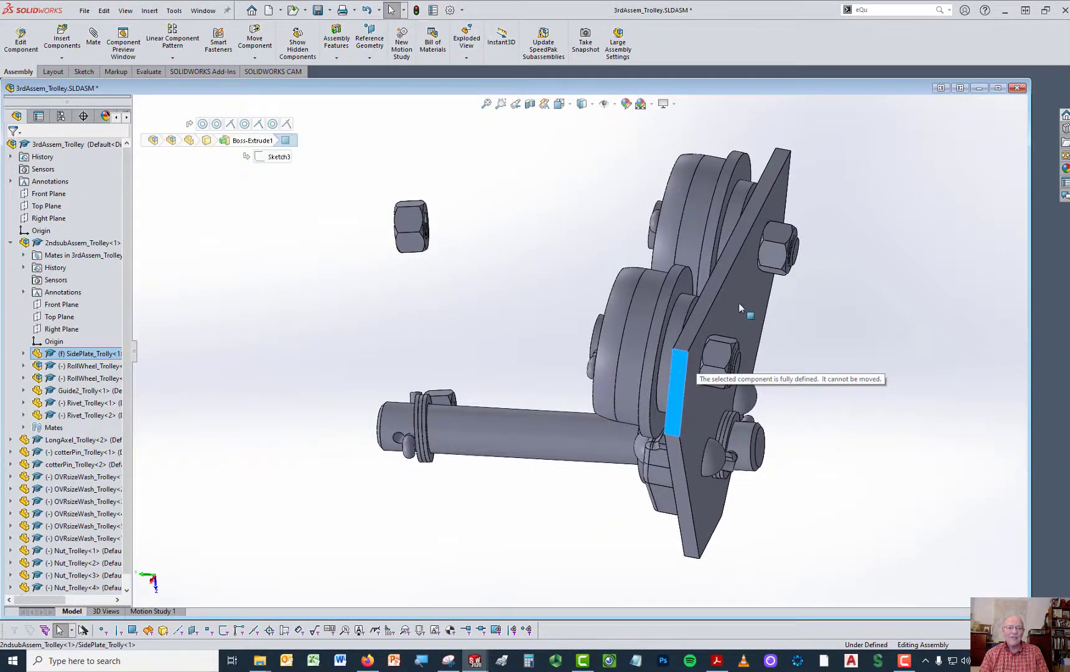
click(477, 471)
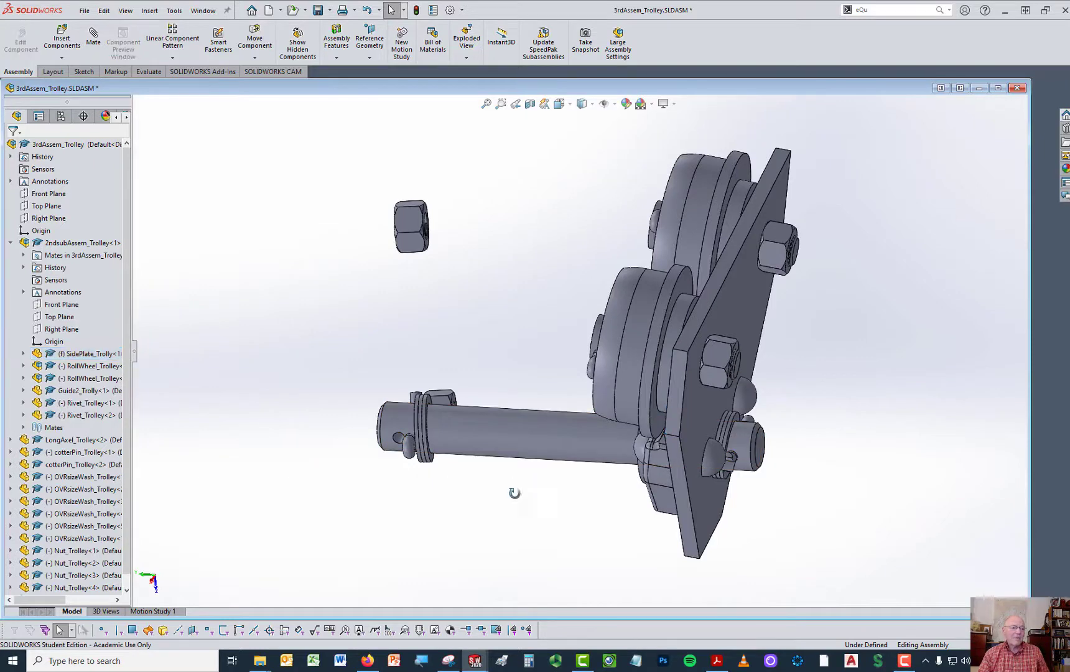
middle_drag(513, 492, 431, 480)
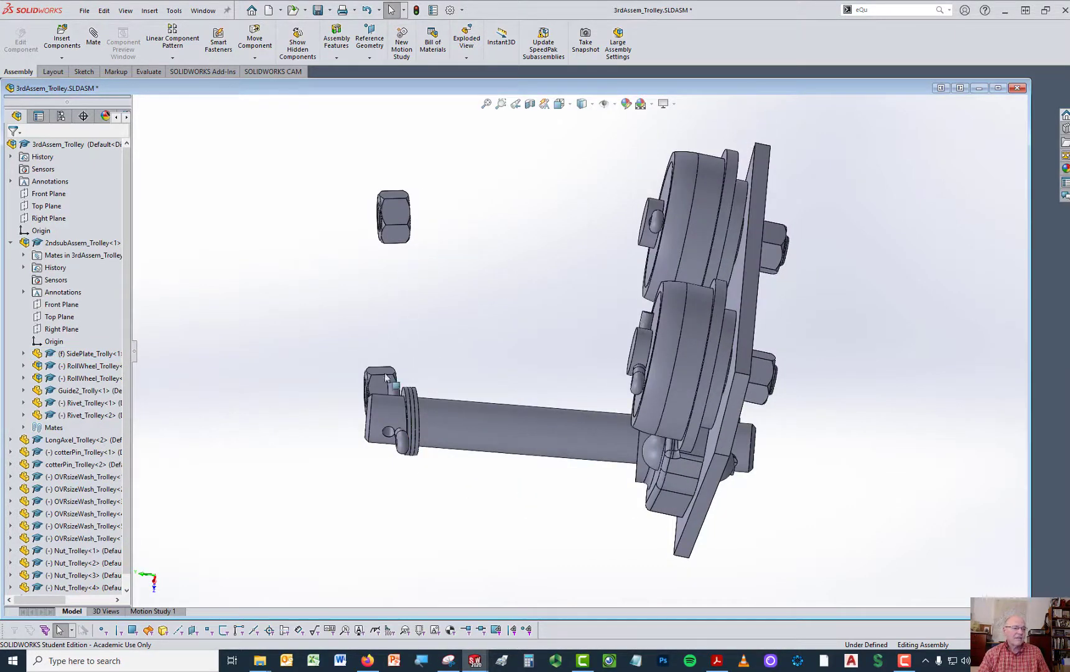
drag(386, 376, 317, 198)
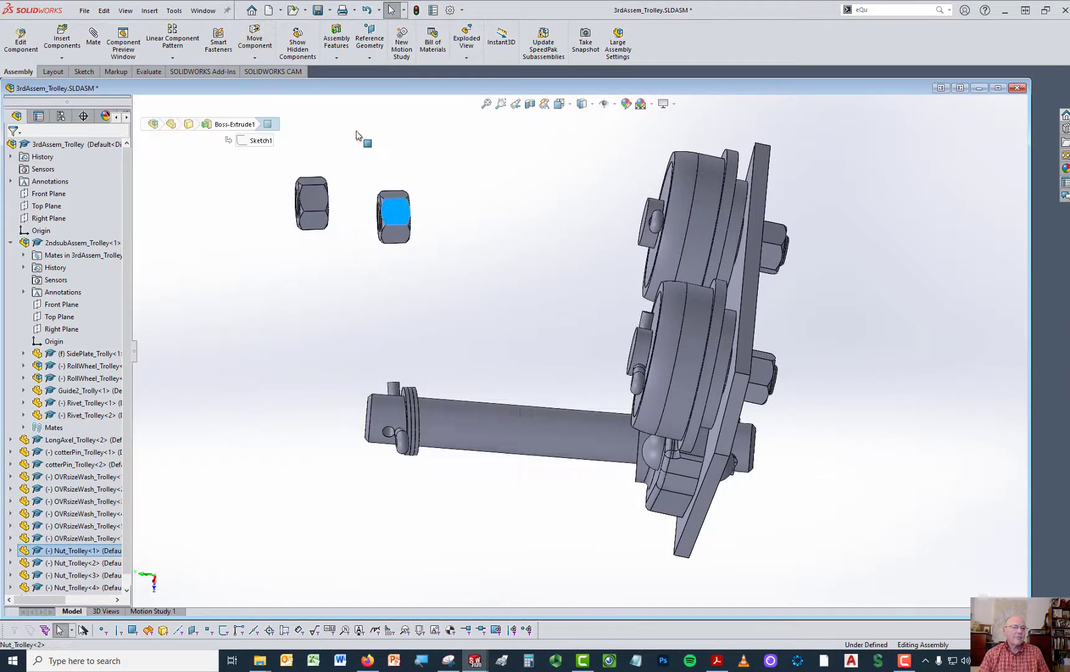
drag(358, 136, 359, 138)
click(382, 265)
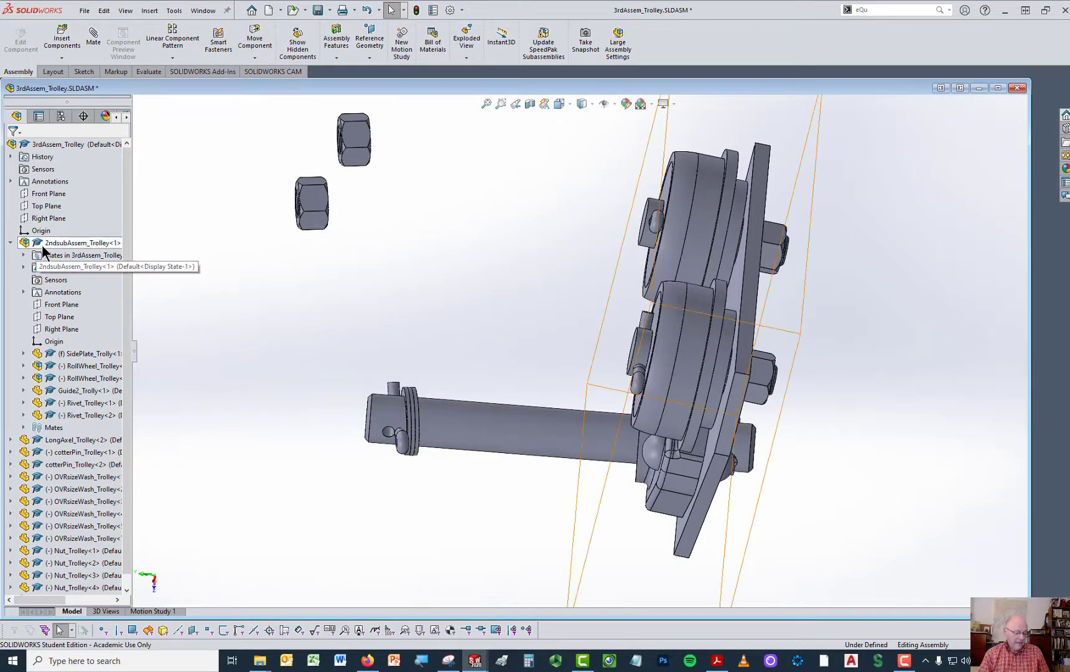
Step: Place a second copy of the 2ndsubAssem_Trolley subassembly beside the free end of the long axle
ctrl+drag(44, 251, 222, 401)
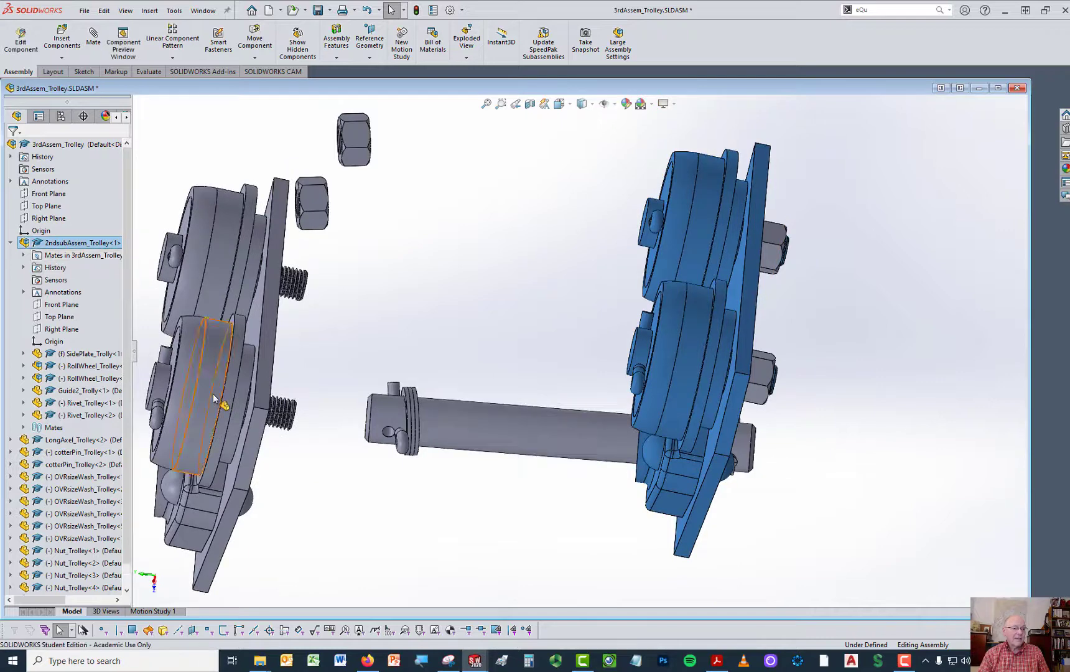
scroll(298, 410, up, 1)
middle_drag(360, 339, 339, 336)
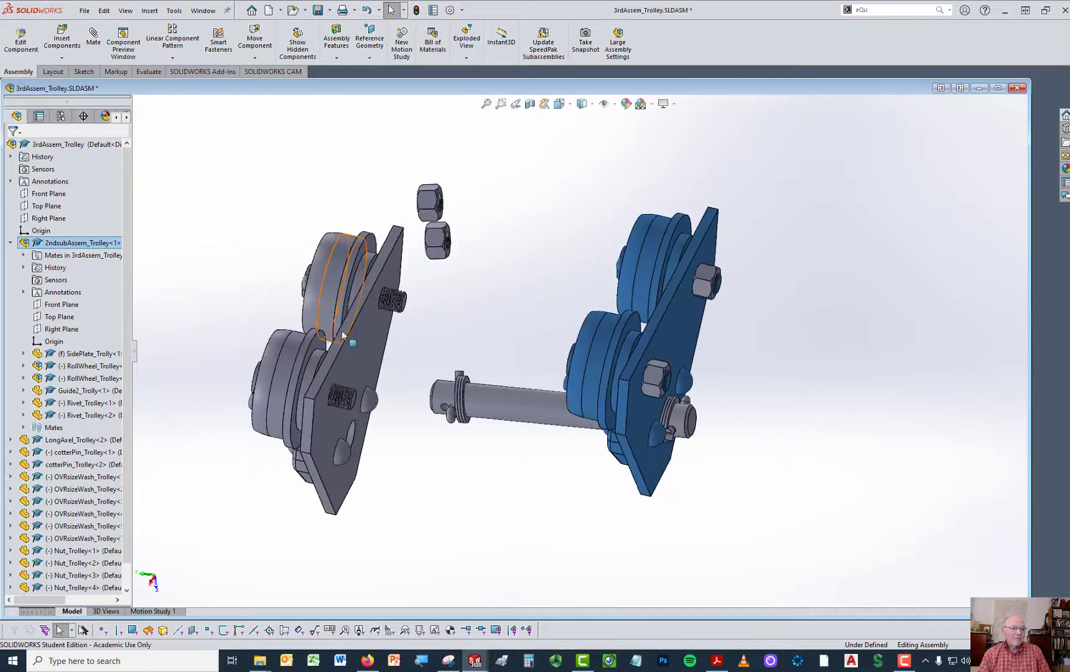
Step: Examine where the thread starts at the tip of the threaded wheel axle on the copied subassembly
scroll(430, 292, down, 4)
scroll(431, 296, down, 3)
middle_drag(449, 375, 434, 339)
scroll(433, 337, down, 2)
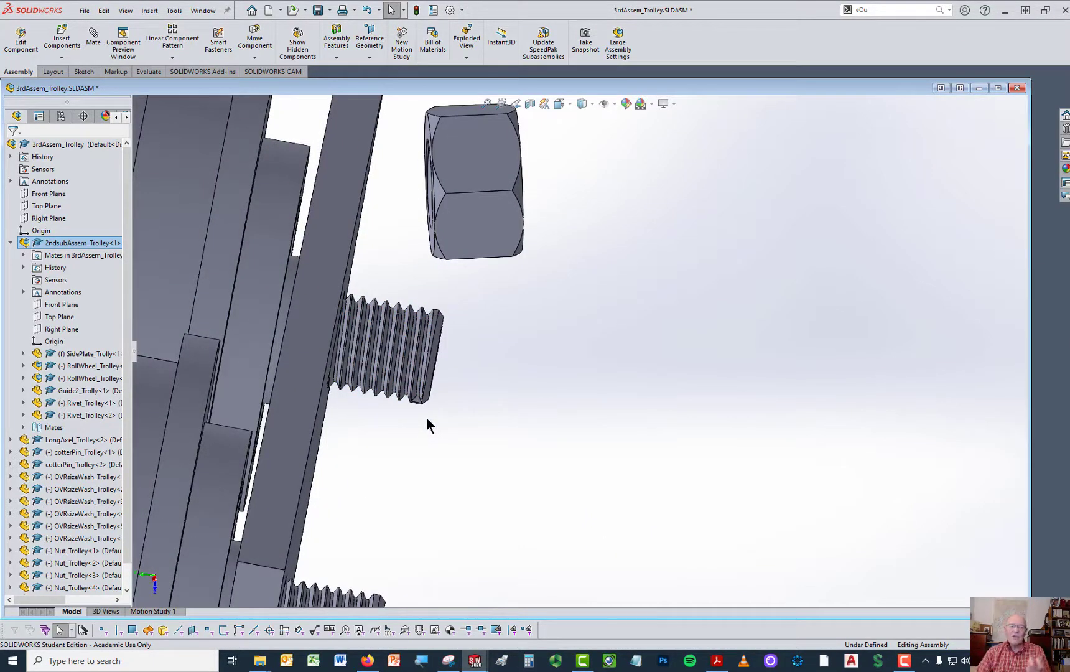
middle_drag(403, 411, 409, 407)
scroll(410, 409, down, 2)
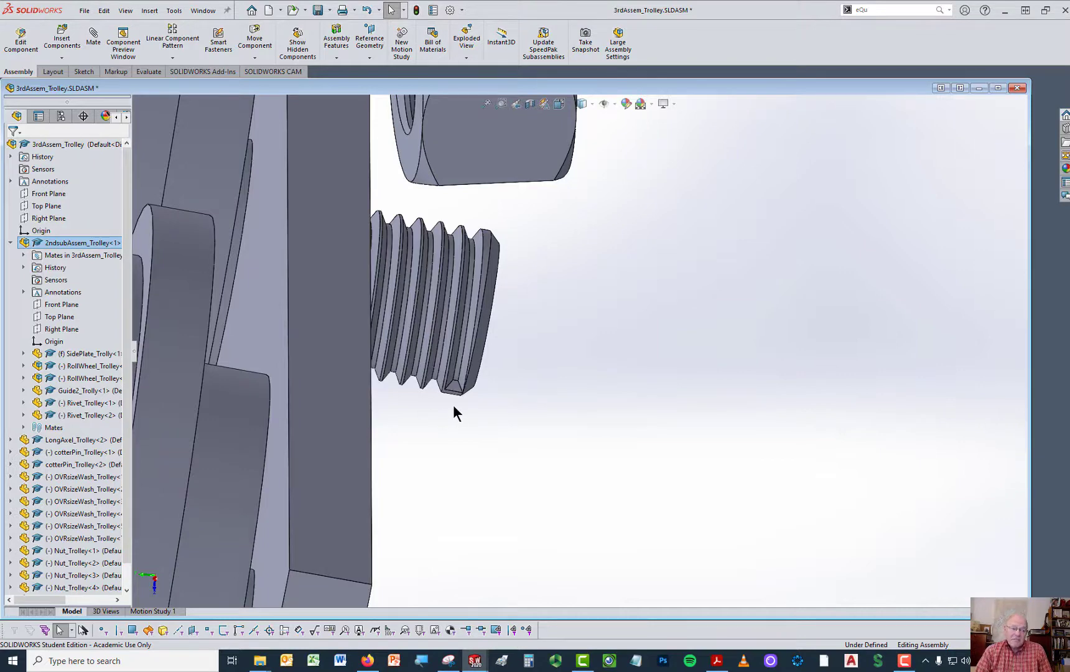
scroll(454, 405, down, 2)
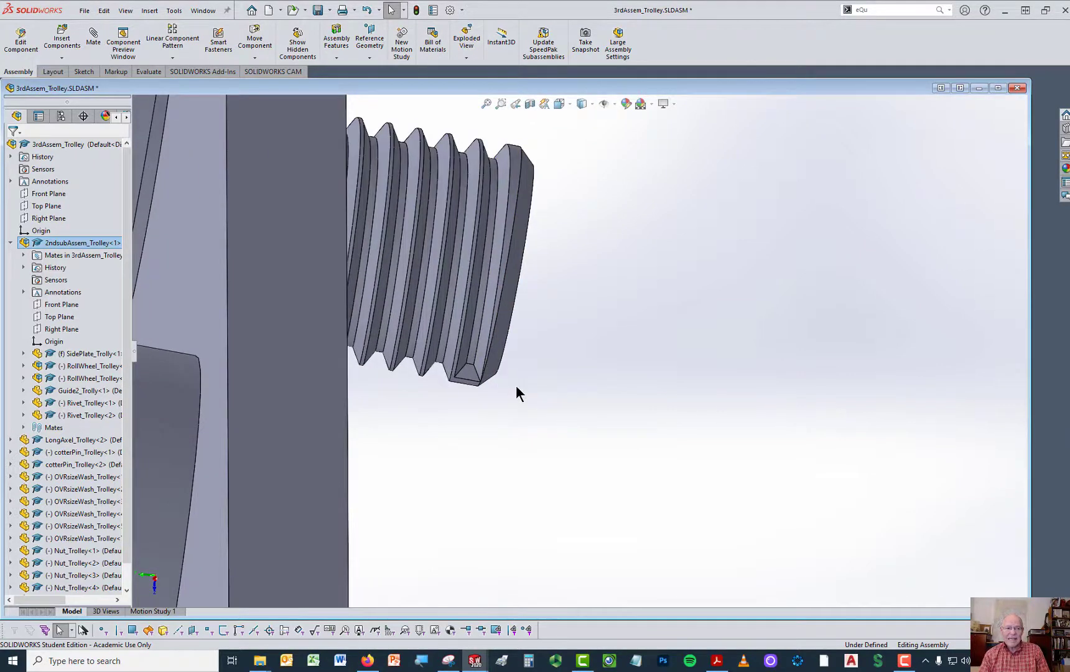
scroll(479, 383, down, 2)
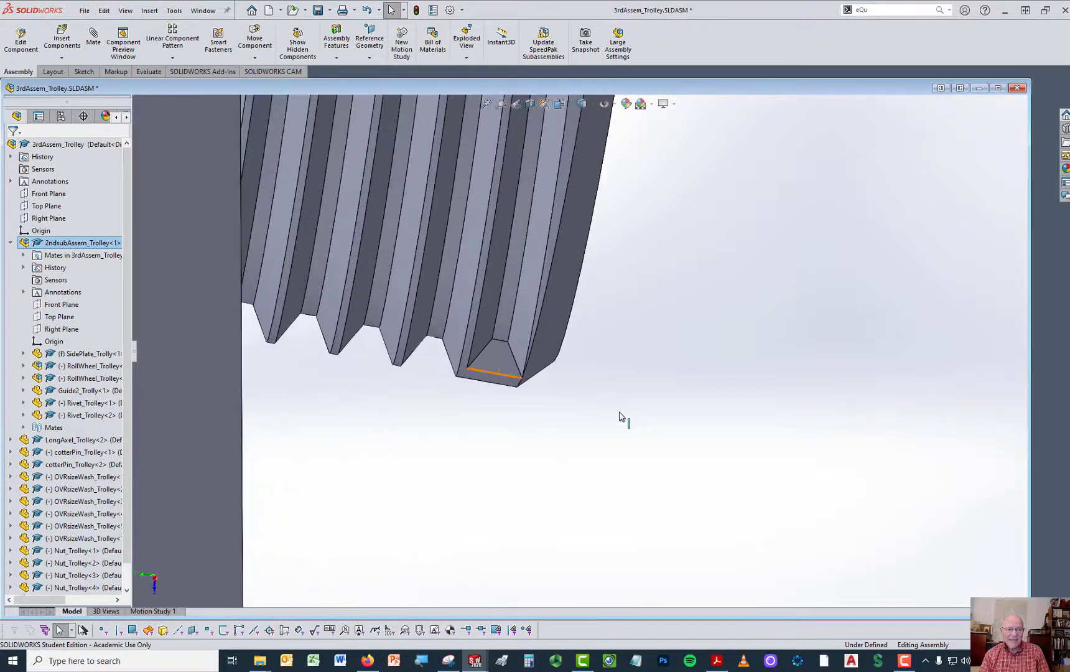
scroll(621, 418, up, 3)
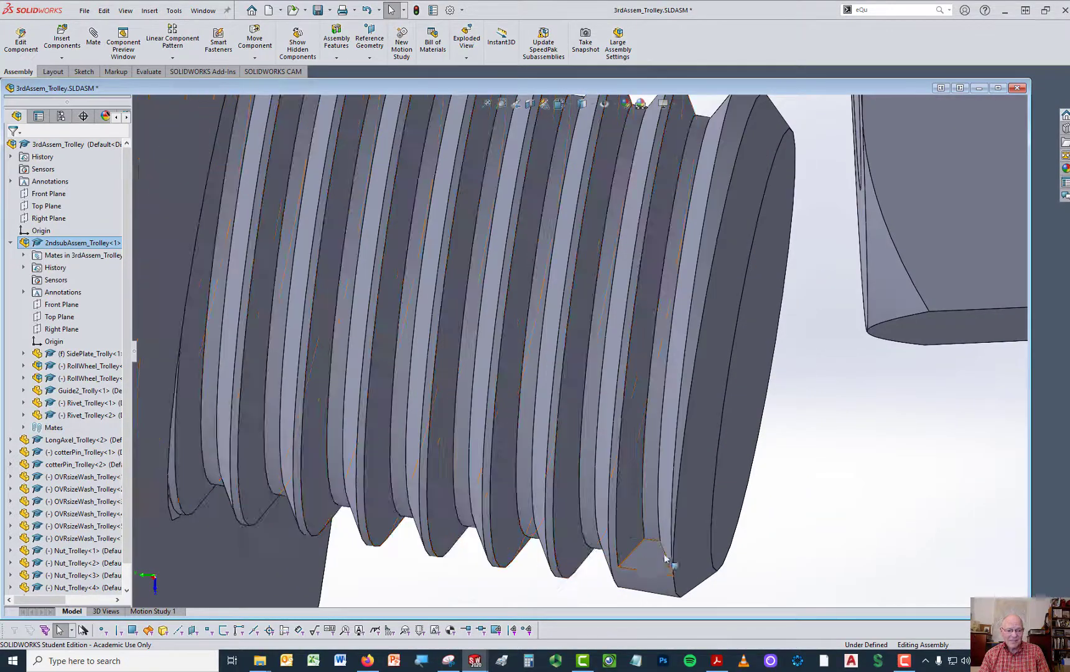
scroll(691, 533, up, 3)
scroll(747, 464, up, 2)
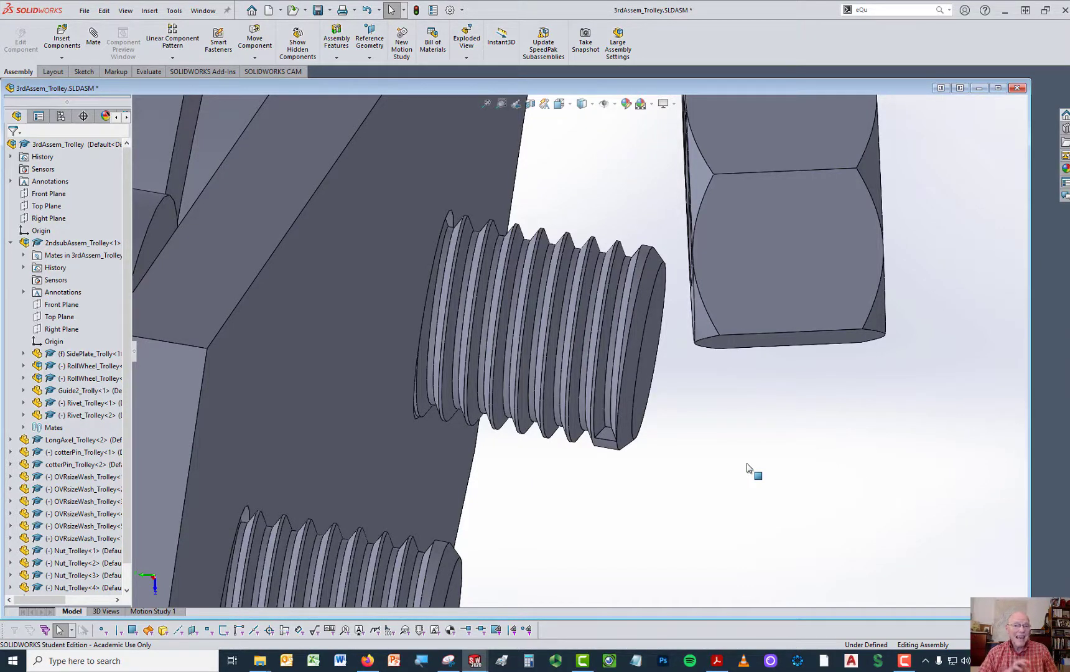
Step: Open the AxelM16_Trolly part in its own window and inspect the start of its thread
click(601, 437)
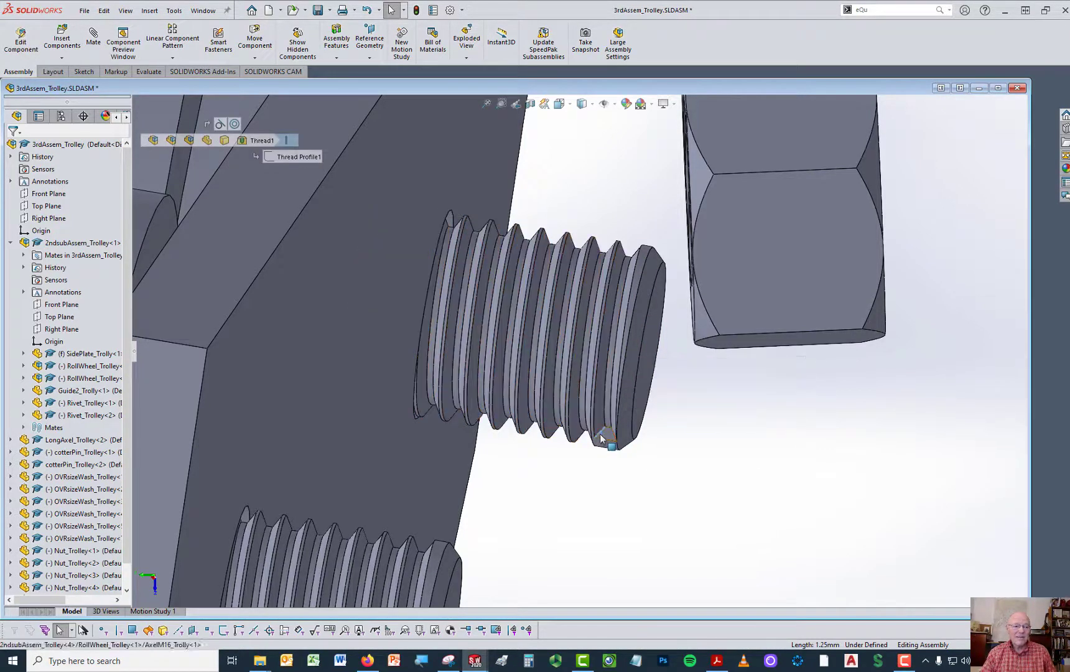
click(631, 392)
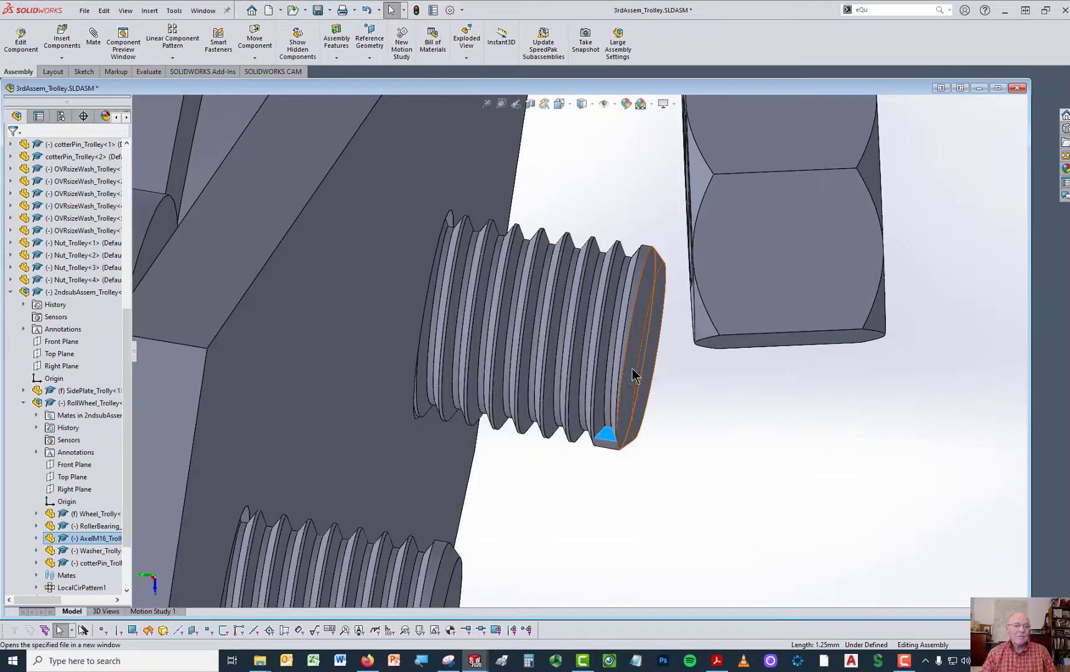
click(636, 407)
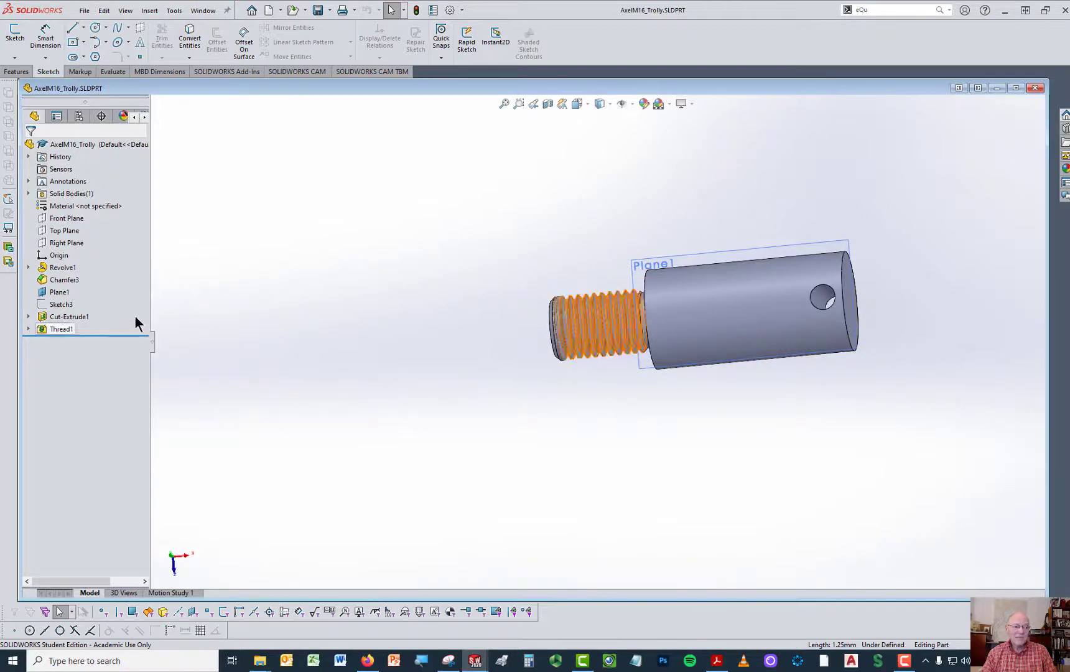
scroll(607, 317, up, 3)
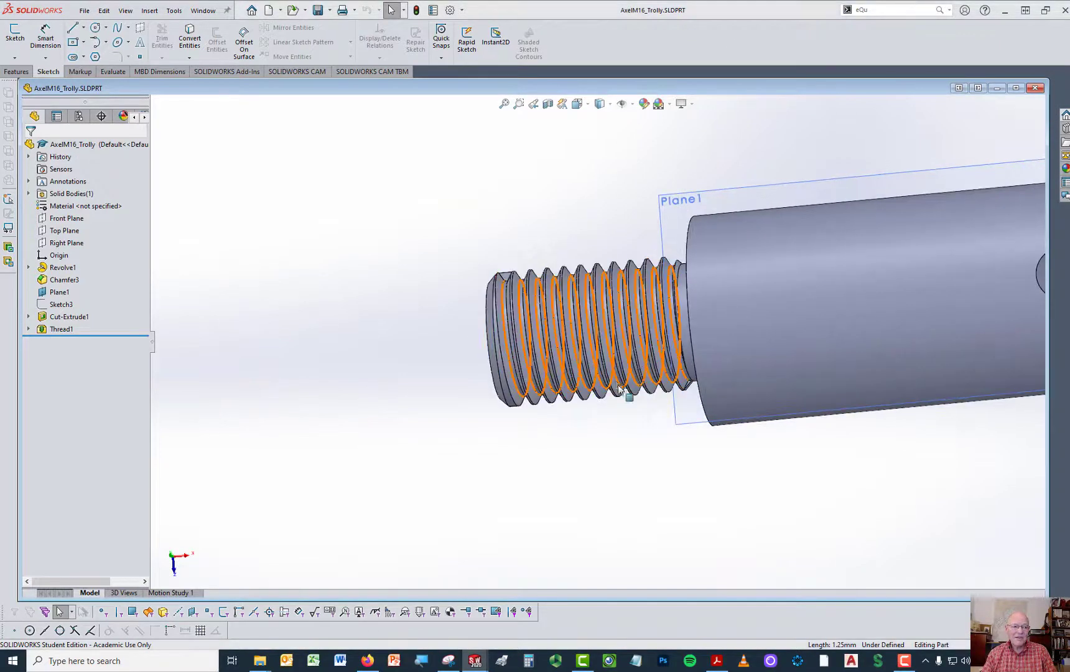
middle_drag(508, 231, 530, 297)
scroll(530, 297, up, 2)
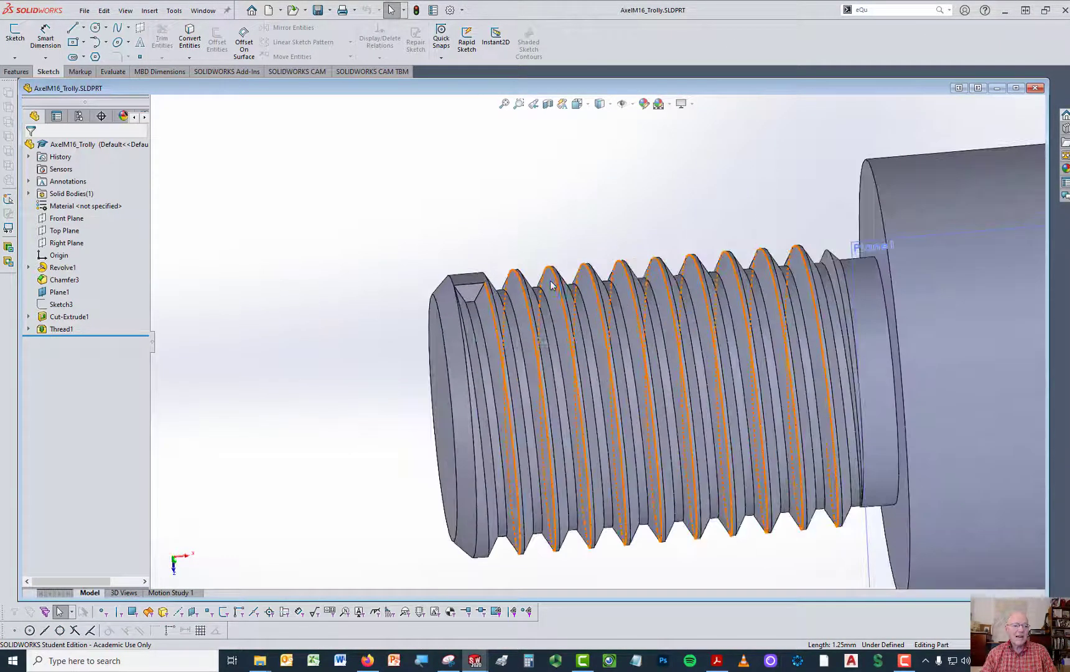
middle_drag(505, 210, 476, 252)
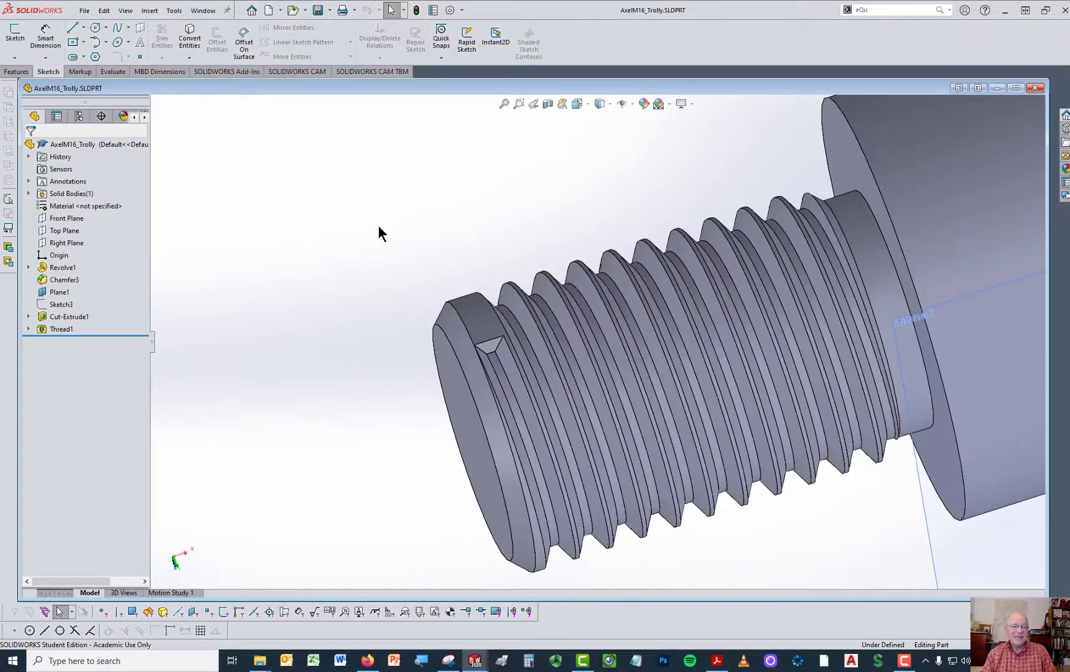
Step: Edit Thread1 to start with a 5.00 mm offset, reversed so the thread begins beyond the axle's chamfered end
right_click(52, 334)
click(65, 303)
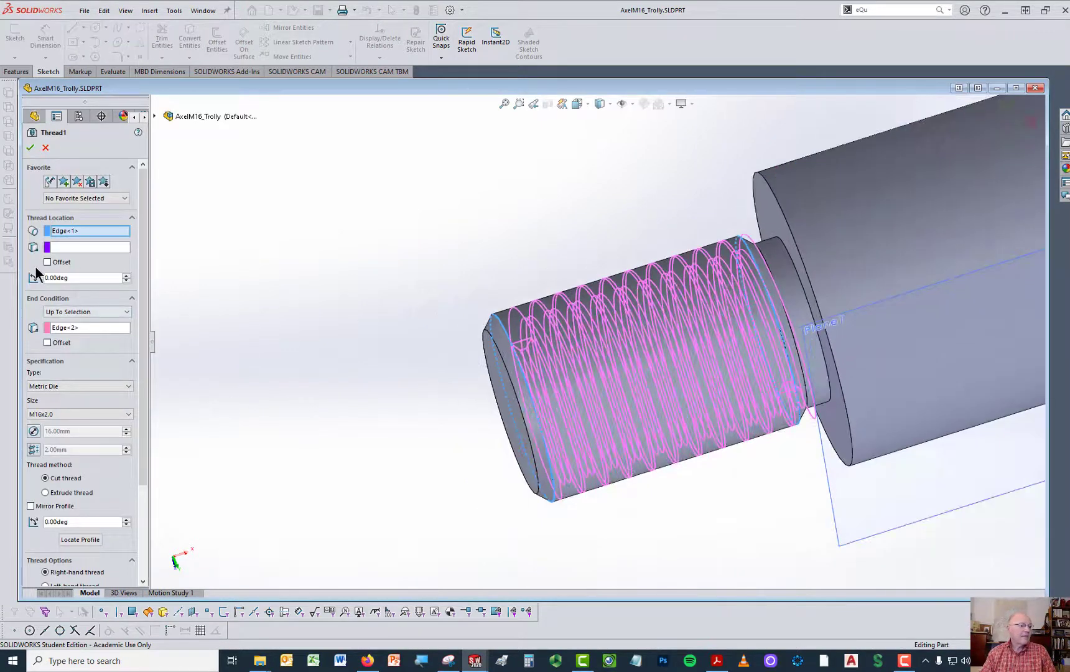
click(48, 262)
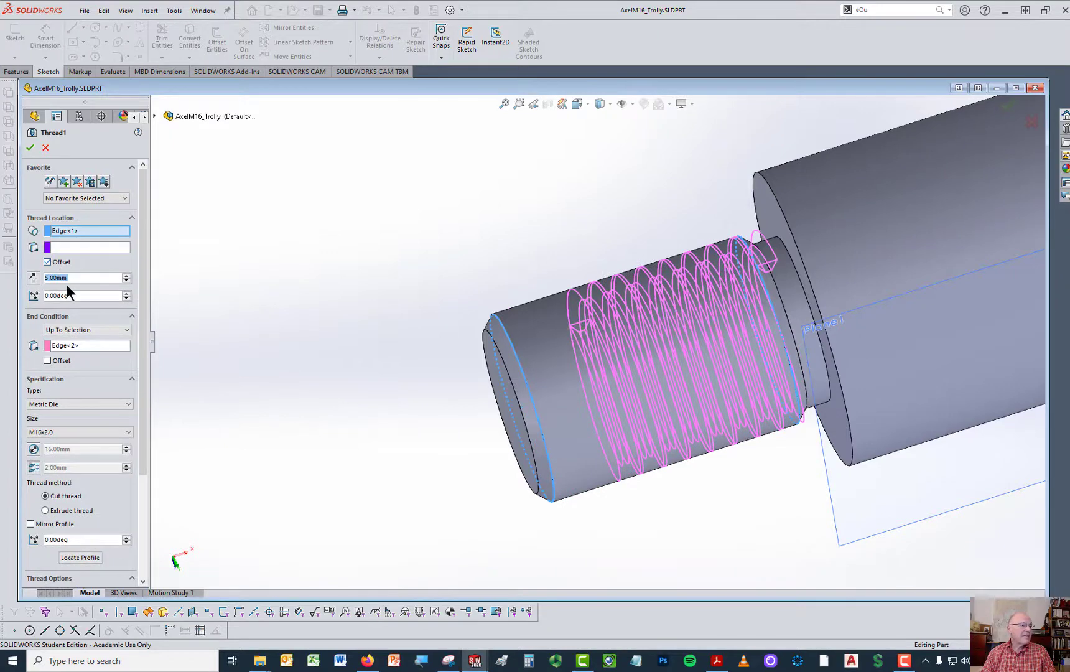
click(35, 277)
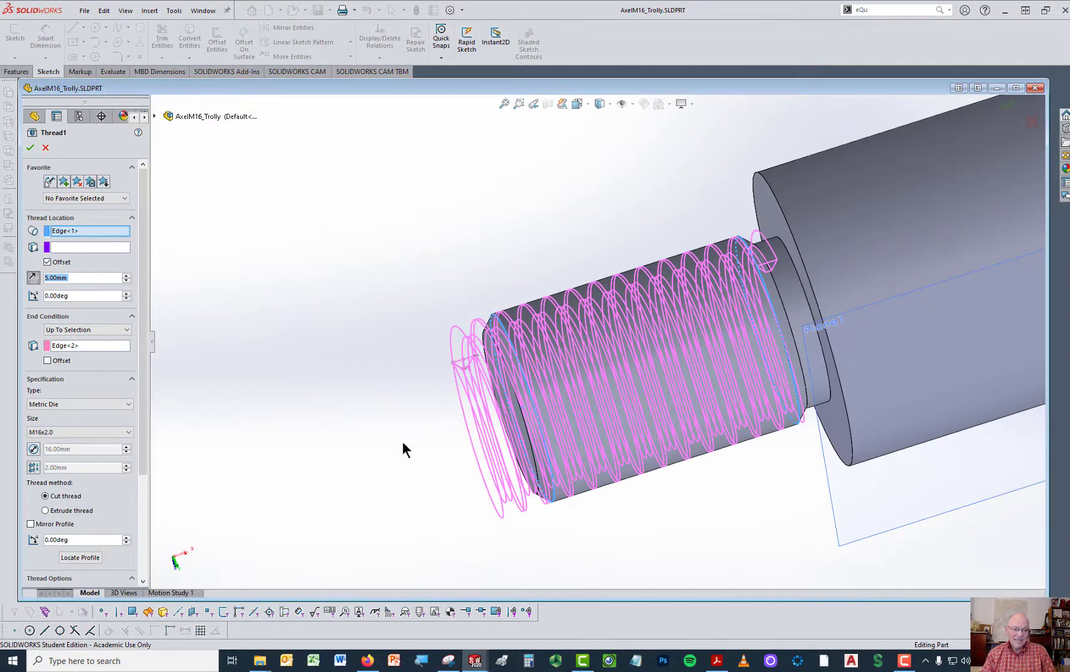
middle_drag(477, 361, 426, 355)
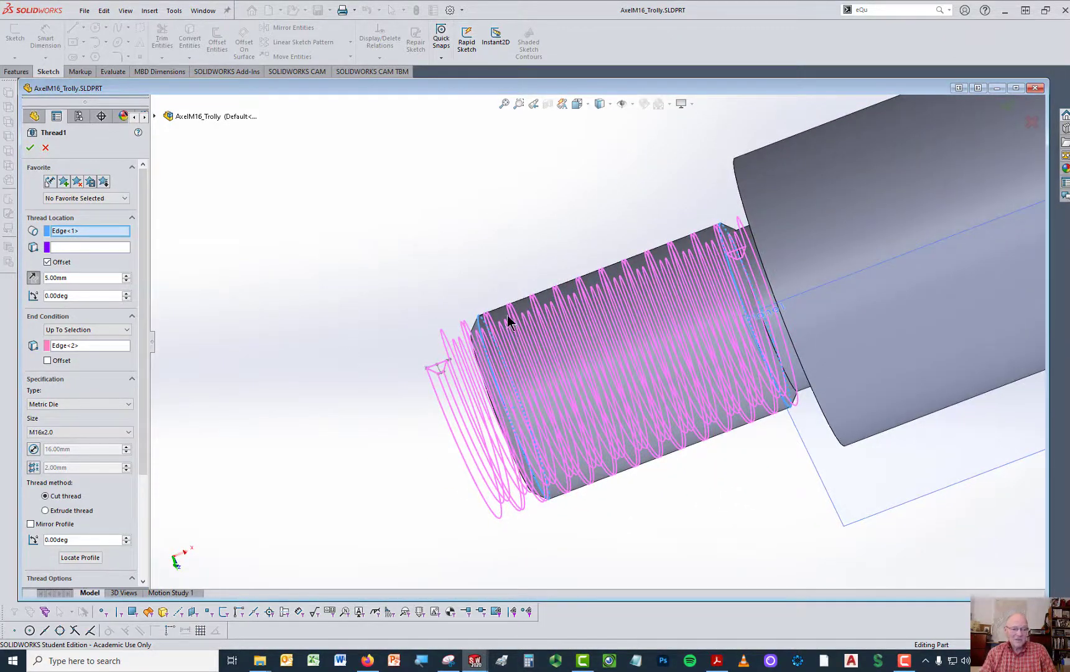
scroll(722, 257, down, 3)
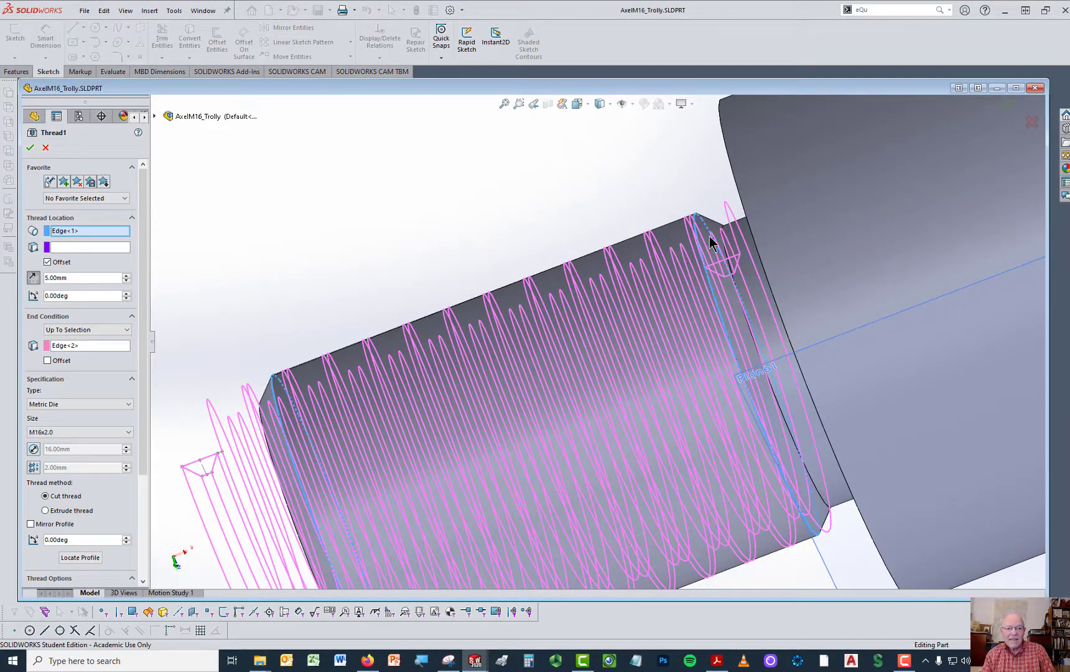
scroll(467, 241, up, 2)
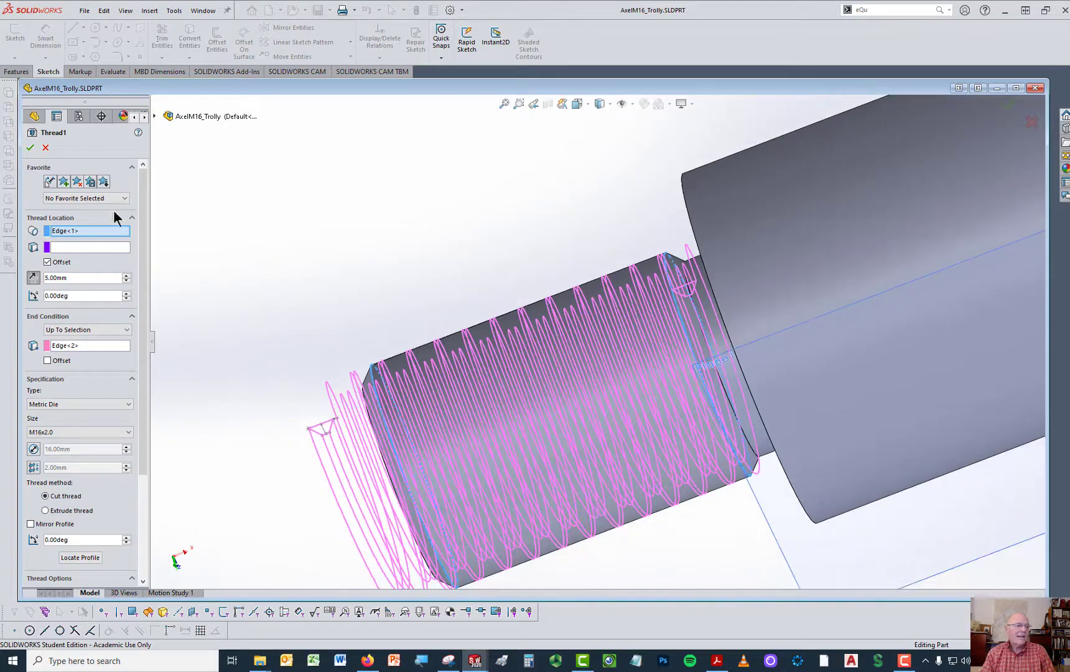
key(Return)
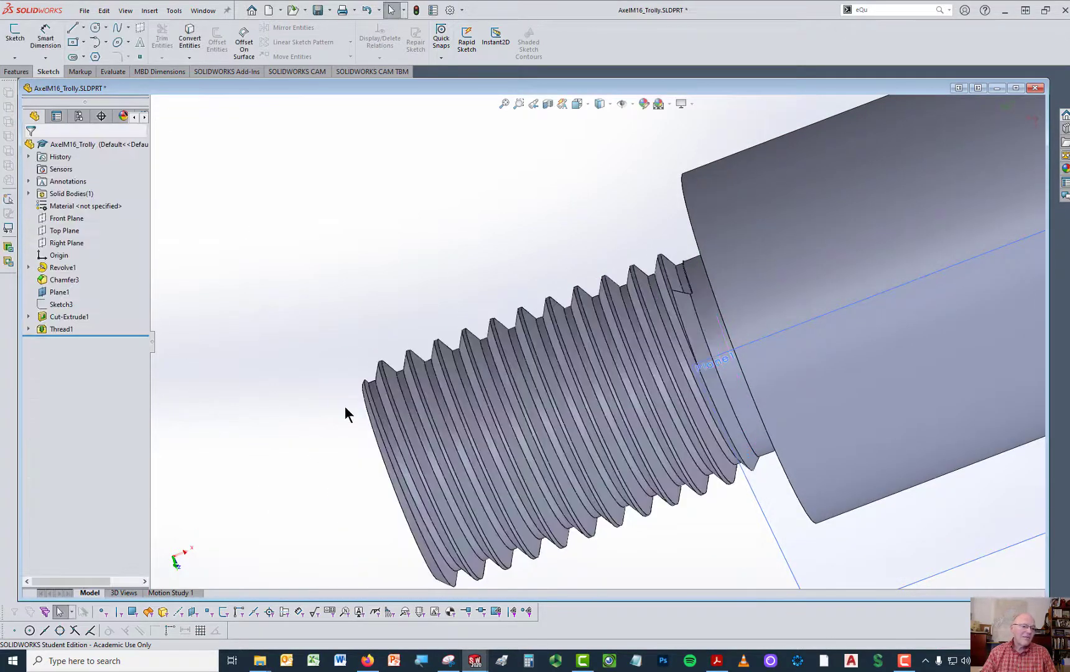
middle_drag(347, 411, 418, 426)
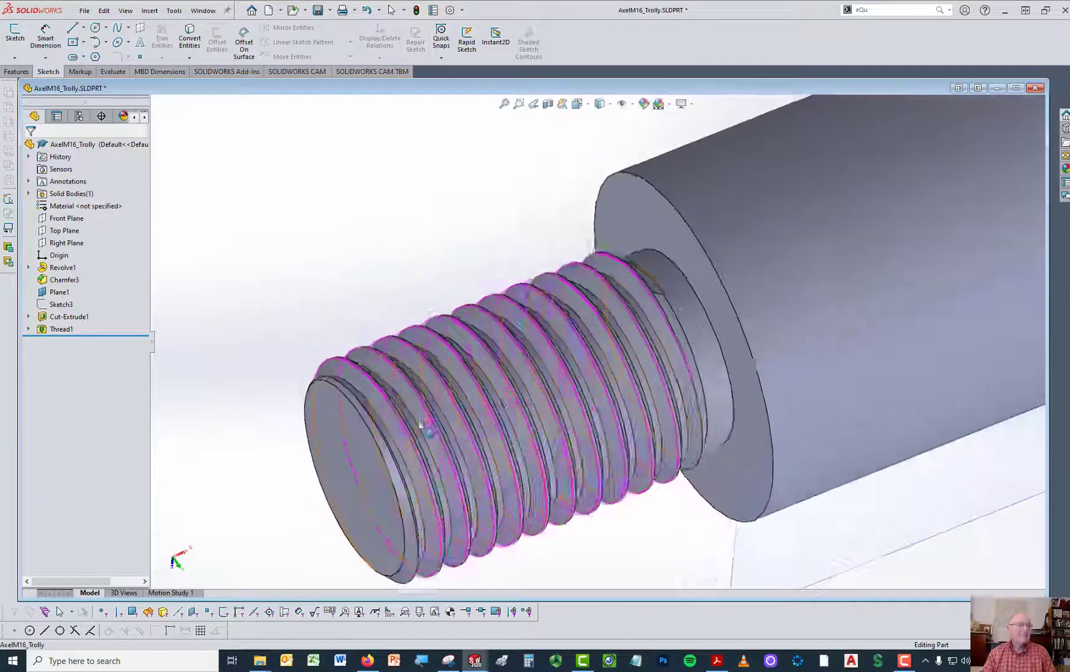
Step: Switch back to the 3rdAssem_Trolley assembly and decline rebuilding it
click(206, 15)
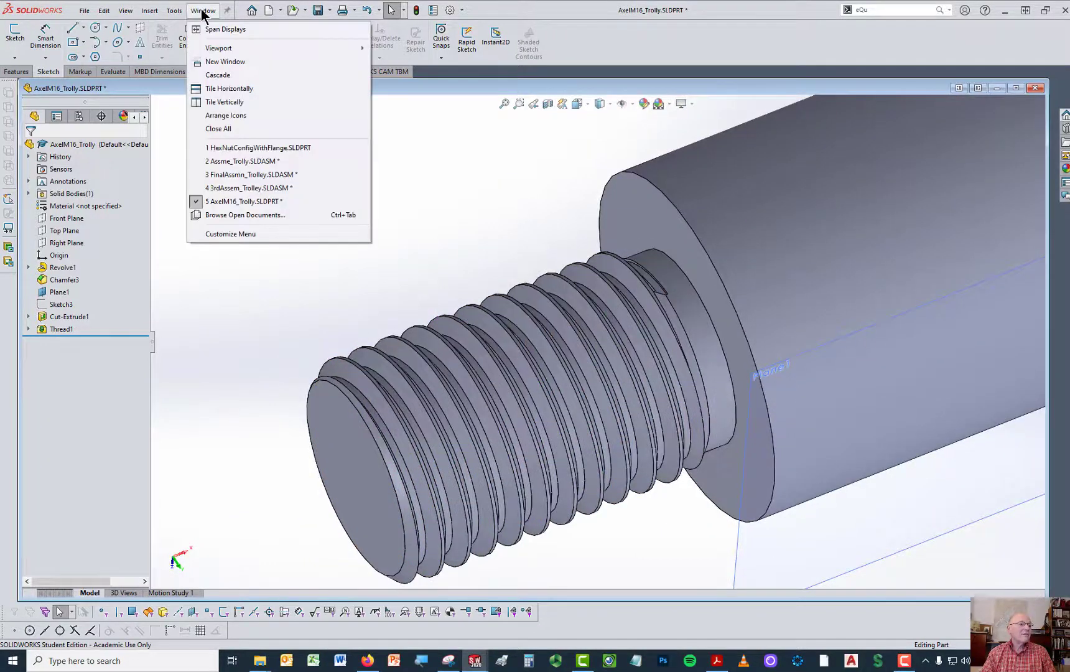
click(259, 191)
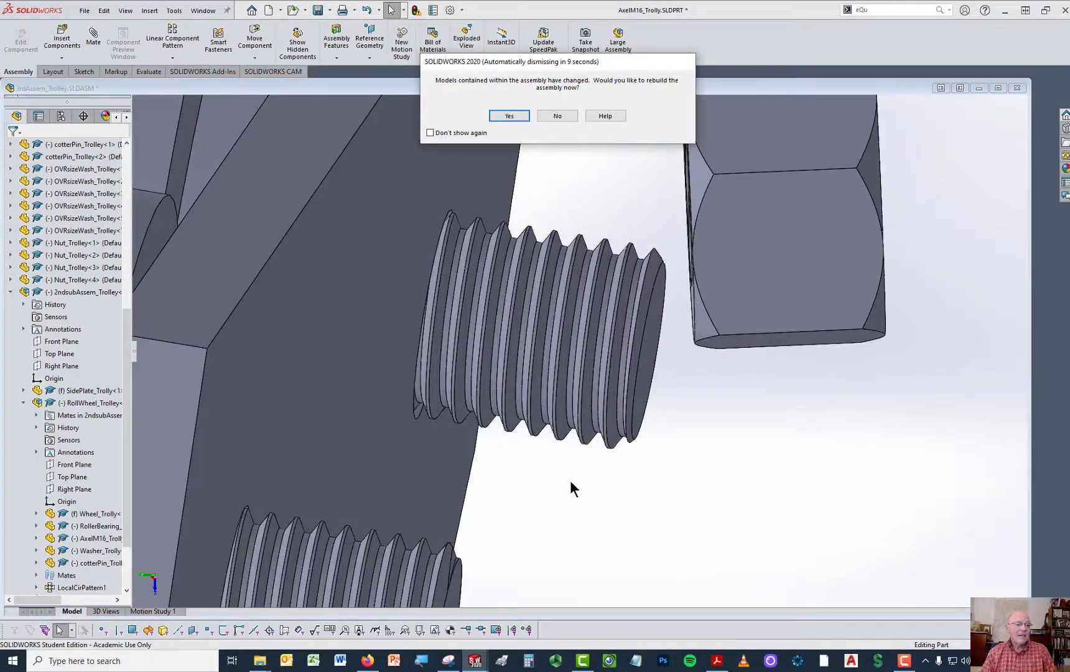
click(558, 117)
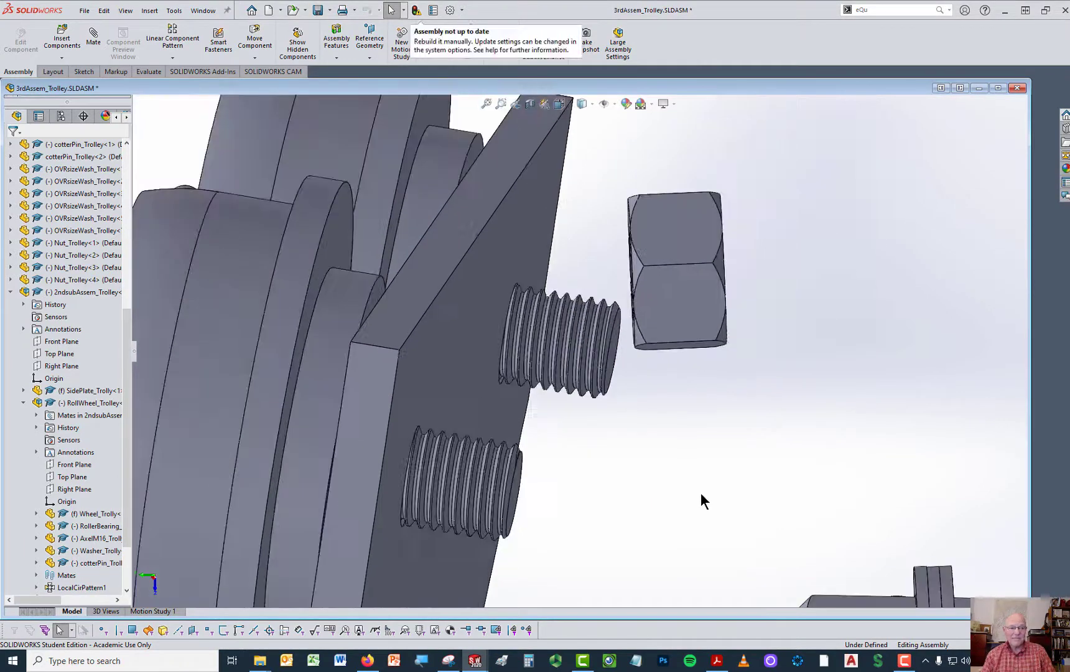
Step: Move the two loose nuts away from the axle, to the open space behind the copied subassembly's wheels
scroll(681, 486, up, 2)
middle_drag(680, 487, 808, 432)
scroll(808, 431, up, 4)
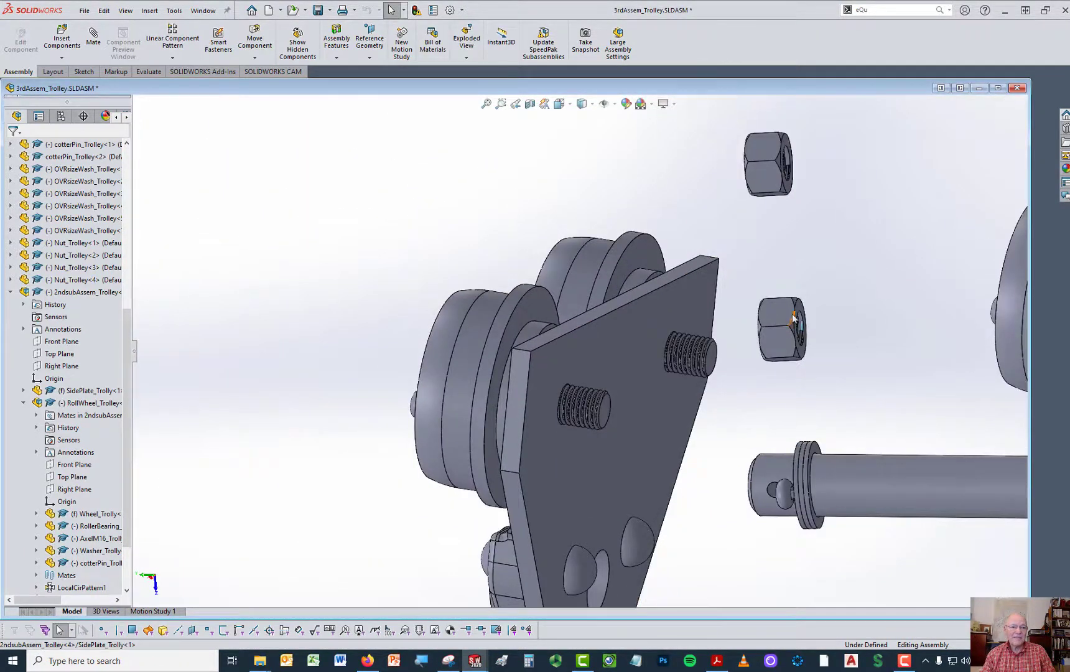
drag(791, 317, 253, 148)
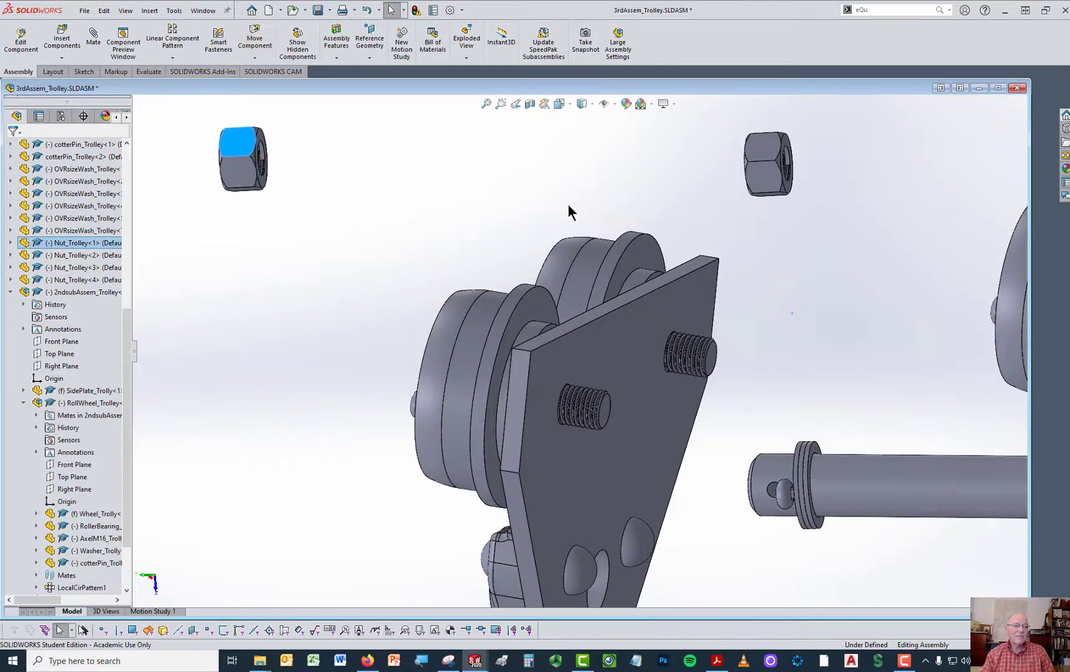
drag(765, 139, 349, 169)
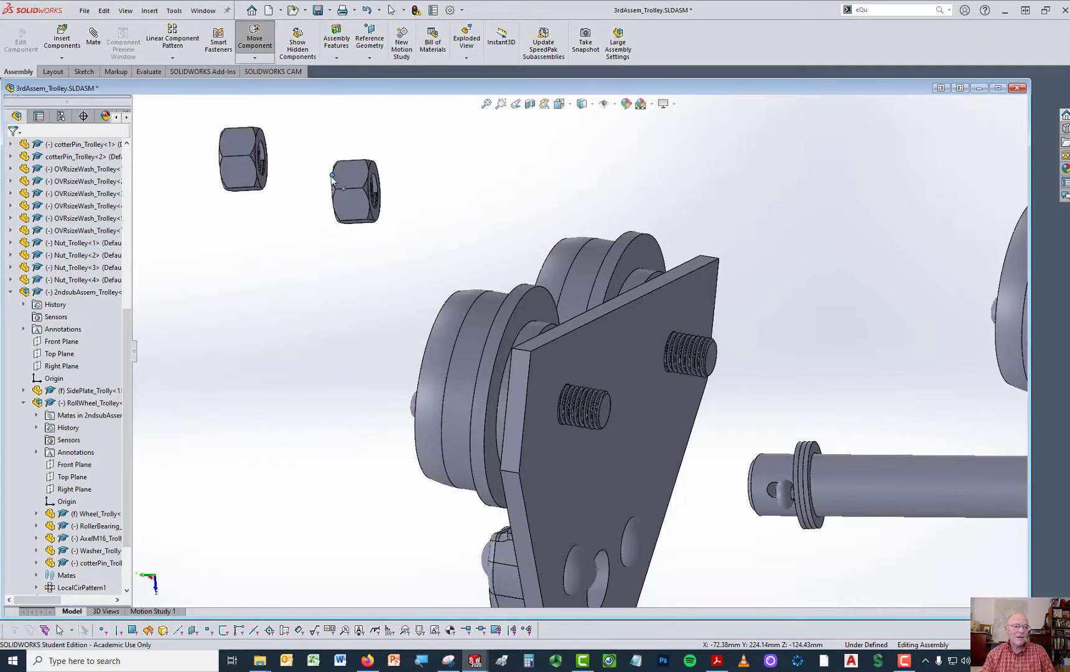
Step: Rotate the copied subassembly by hand so its wheels and guide face the long axle and the first side
scroll(622, 398, up, 4)
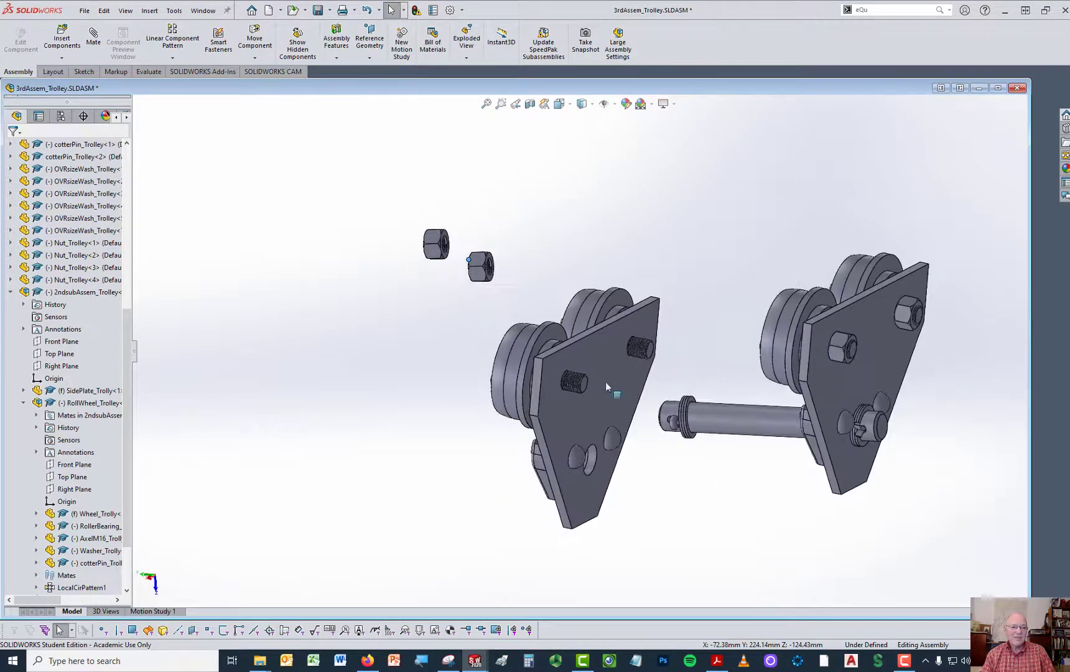
right_drag(549, 390, 776, 468)
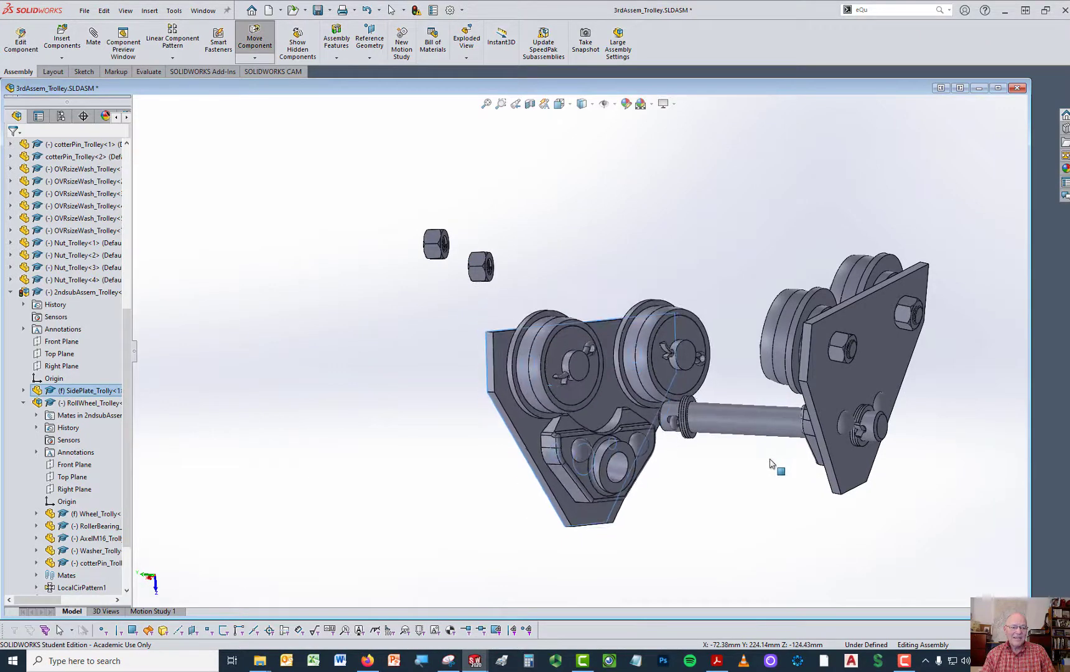
Step: Slide the loose oversized washers along the long axle toward its free end, over the cotter pin
key(Escape)
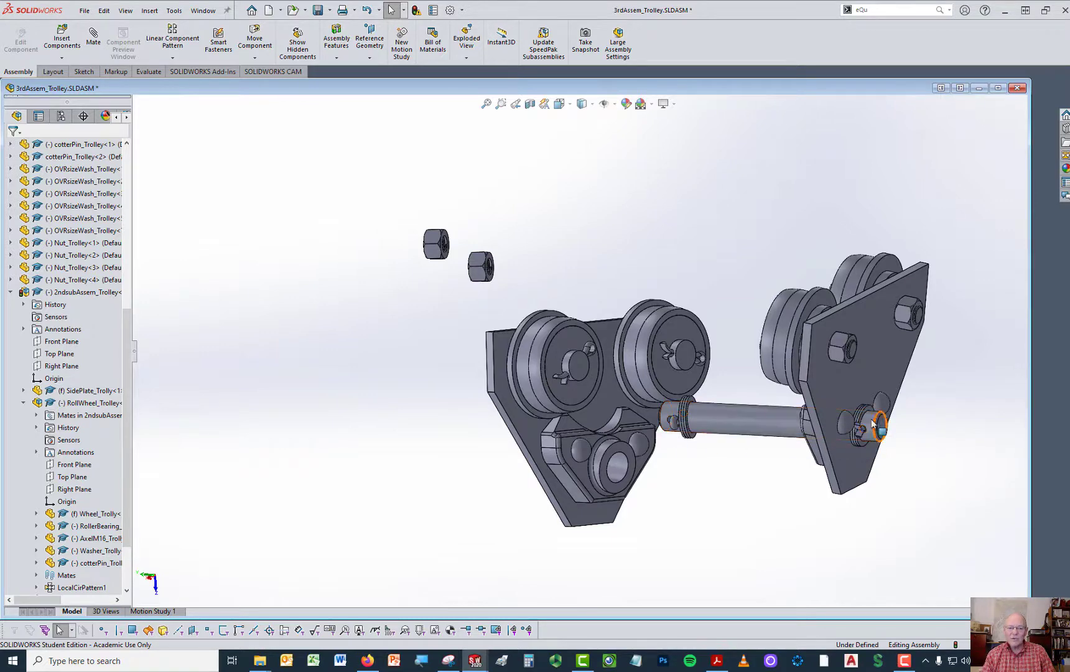
scroll(852, 406, down, 2)
scroll(671, 413, down, 2)
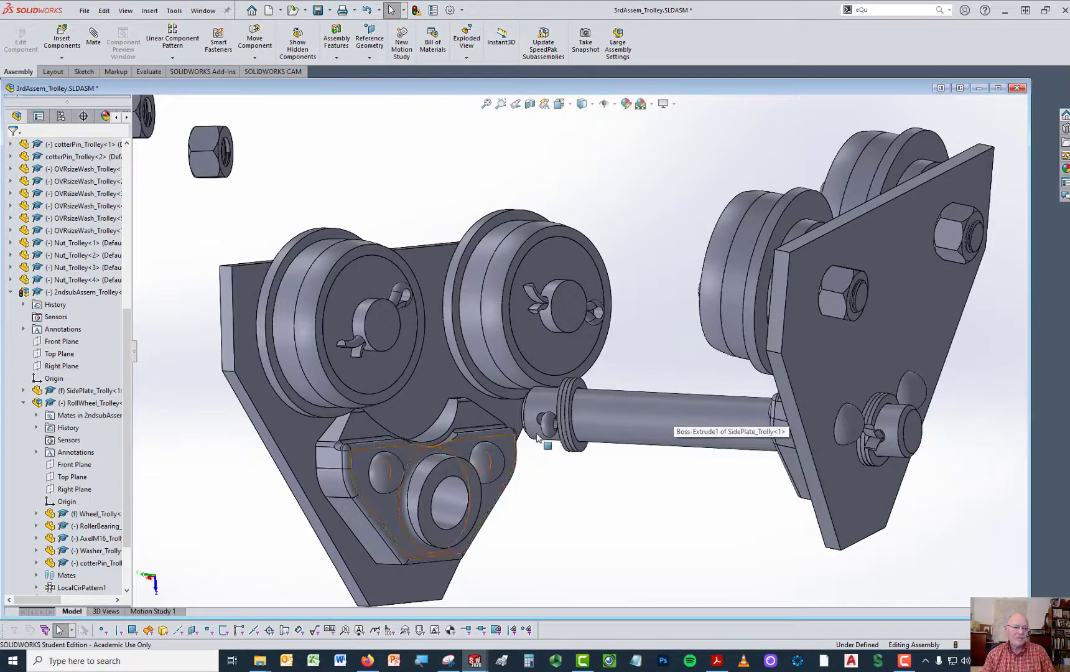
mouse_move(552, 435)
mouse_down()
mouse_move(547, 452)
mouse_move(556, 455)
mouse_move(549, 438)
mouse_move(535, 451)
mouse_move(531, 441)
mouse_up()
scroll(535, 439, down, 5)
drag(505, 386, 586, 389)
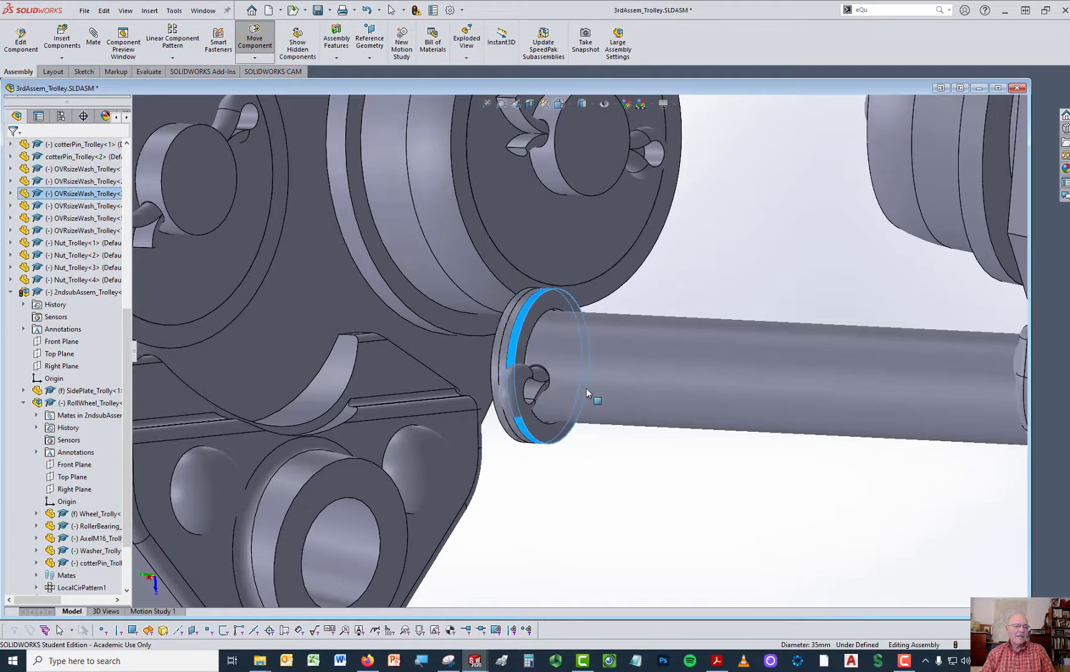
click(698, 472)
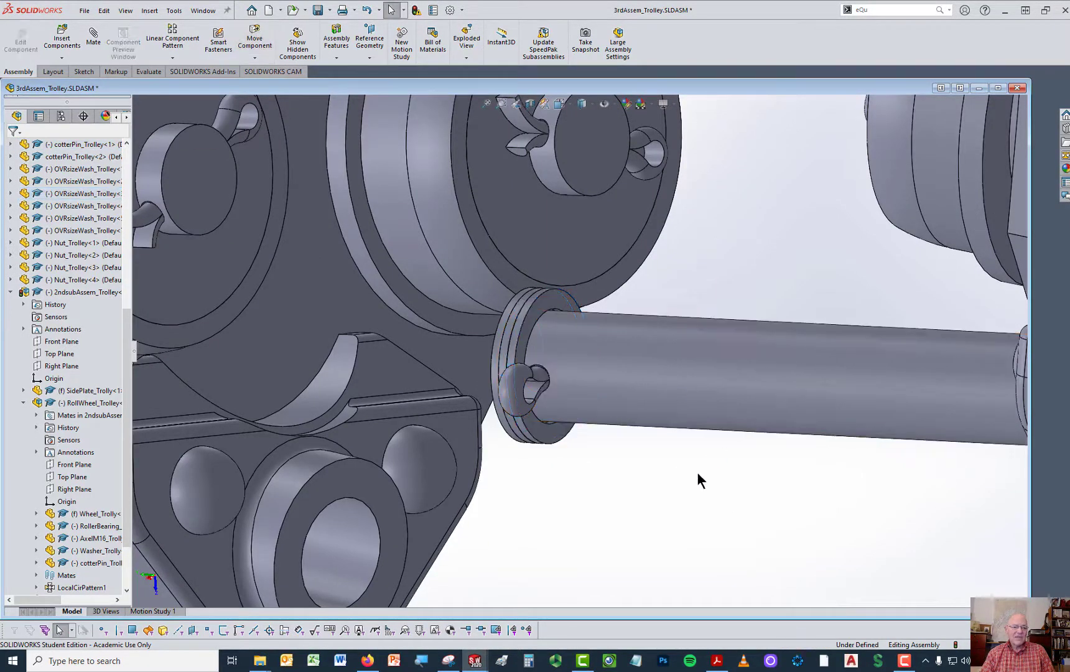
Step: Delete the Coincident46 and Tangent8 mates of the cotter pin at the long axle's free end
click(520, 389)
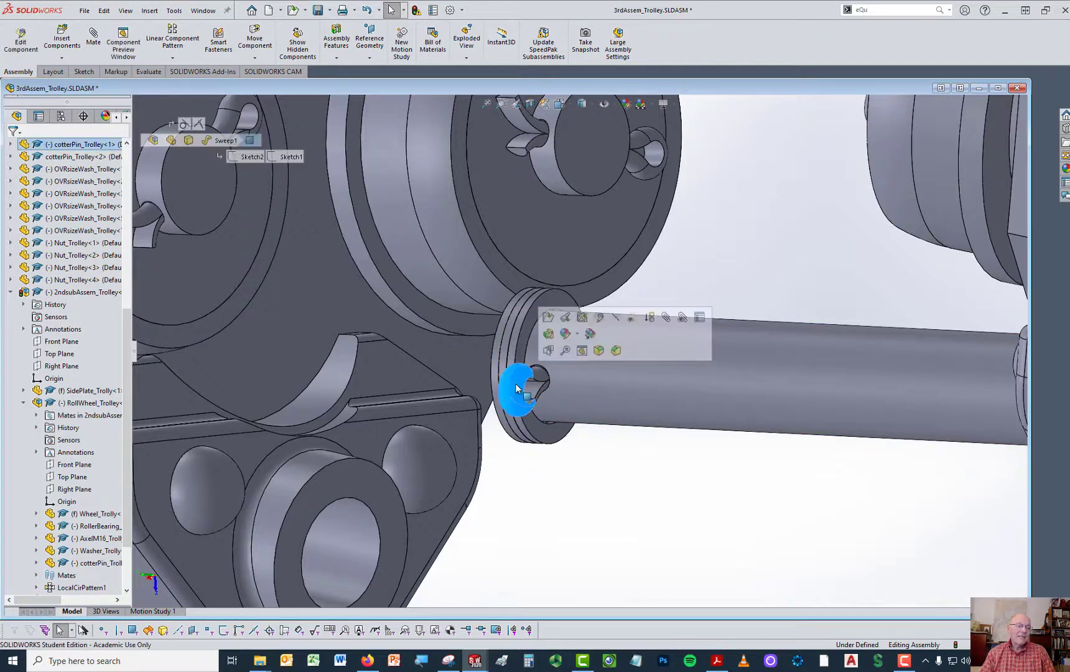
click(683, 316)
click(524, 190)
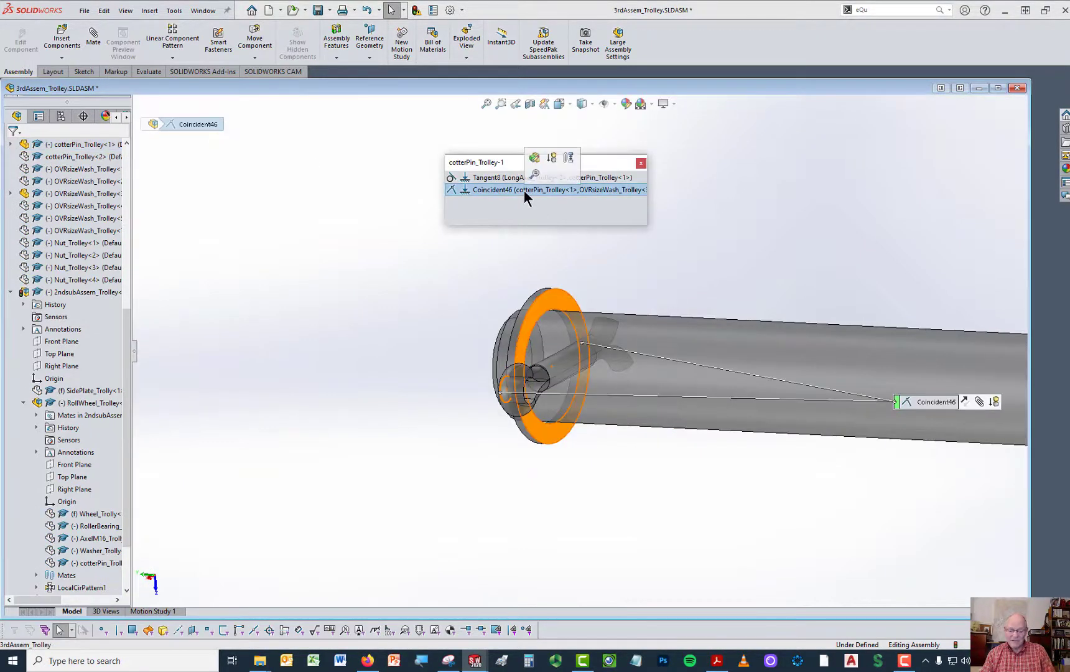
key(Delete)
click(789, 163)
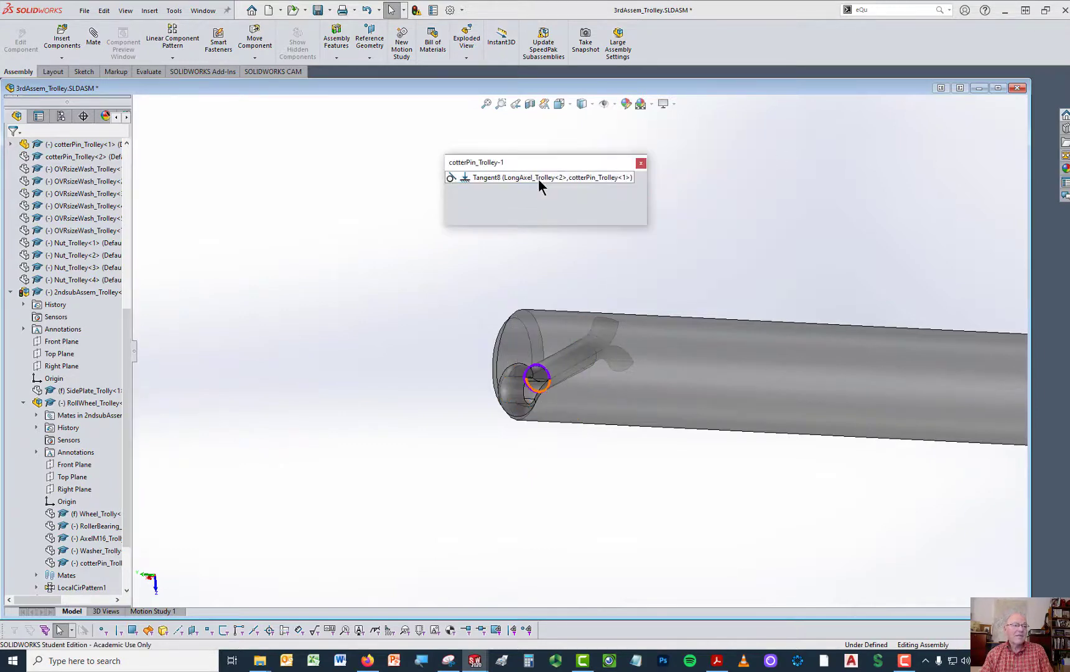
click(535, 177)
key(Delete)
click(772, 163)
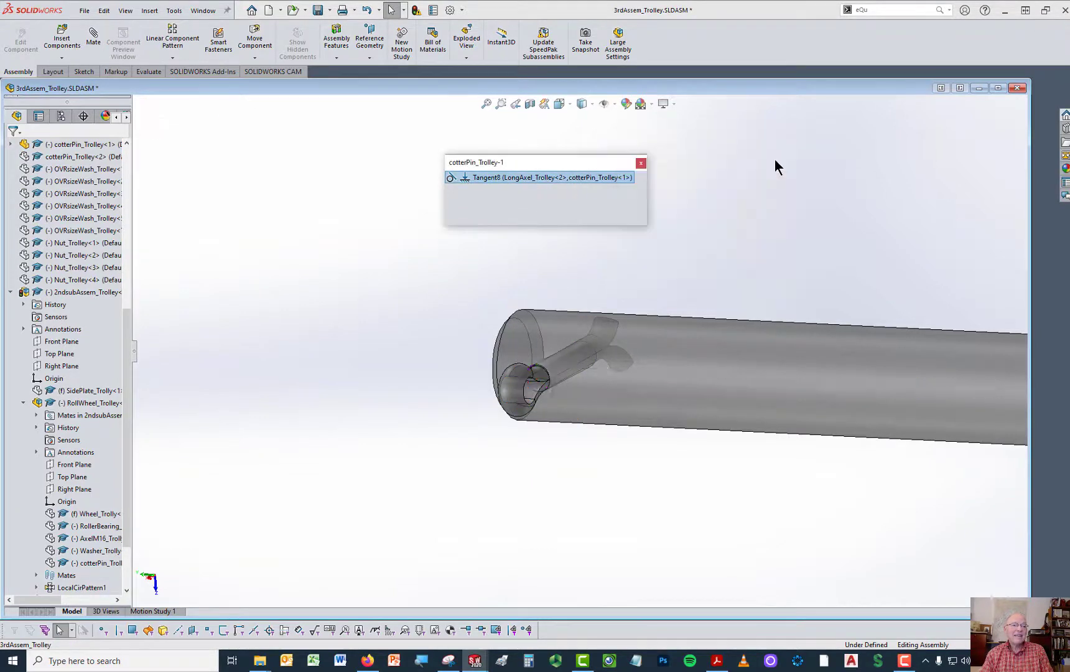
click(640, 163)
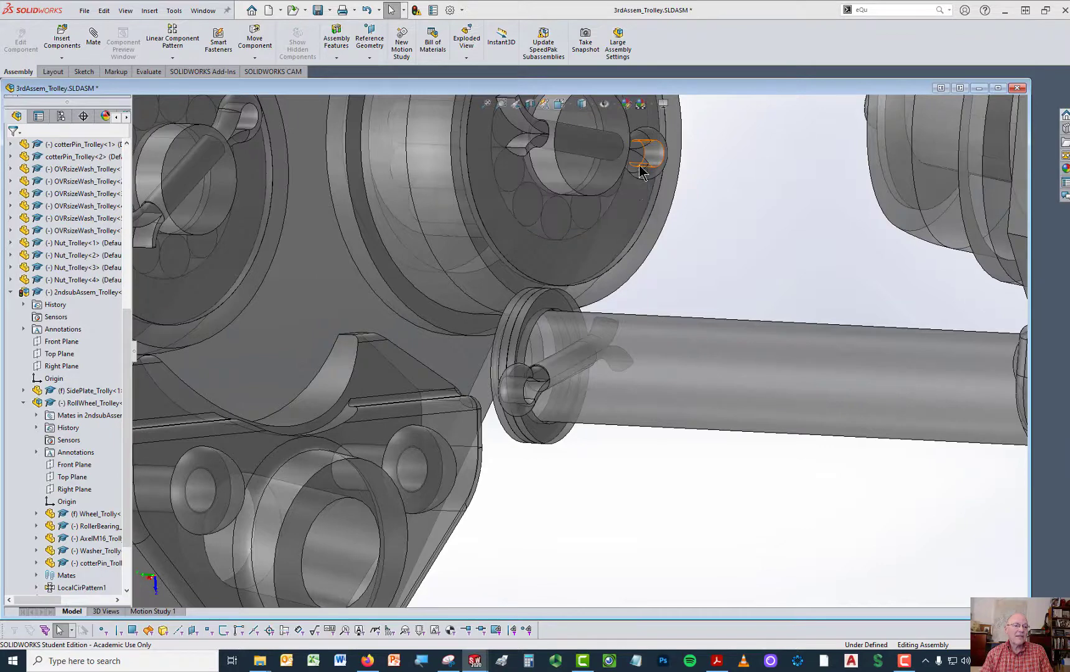
Step: Pull the freed cotter pin out of the axle and park it in the open space beside the copied subassembly
scroll(532, 431, up, 5)
scroll(533, 427, up, 2)
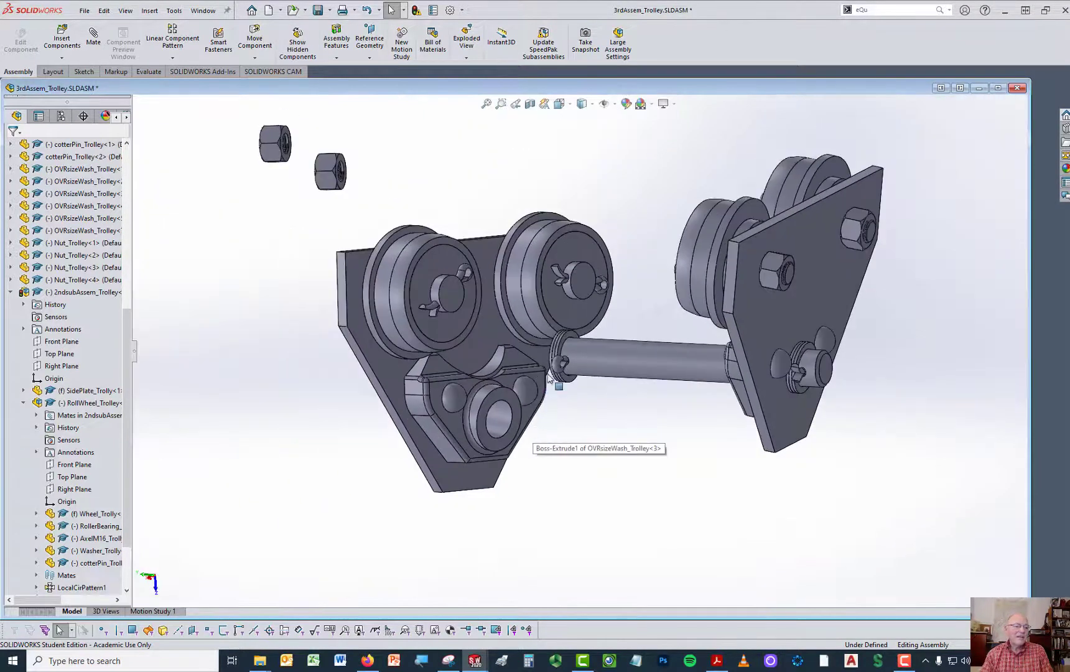
drag(557, 366, 524, 383)
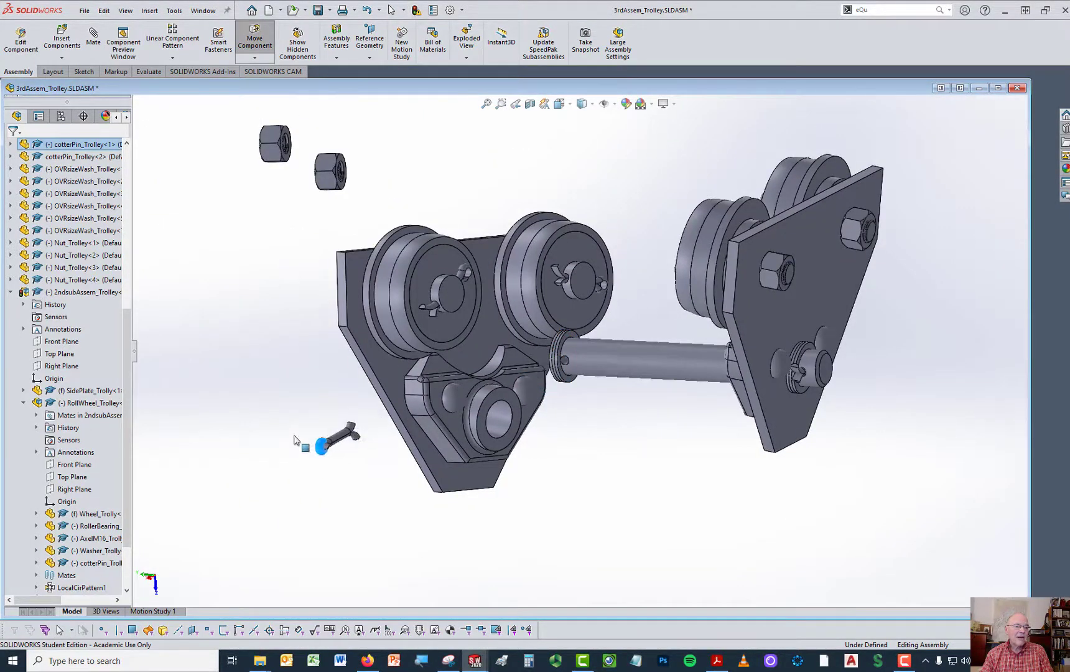
drag(294, 436, 275, 447)
click(304, 492)
Step: Mate the bore of the copied subassembly's guide concentric with the long axle
scroll(503, 439, down, 2)
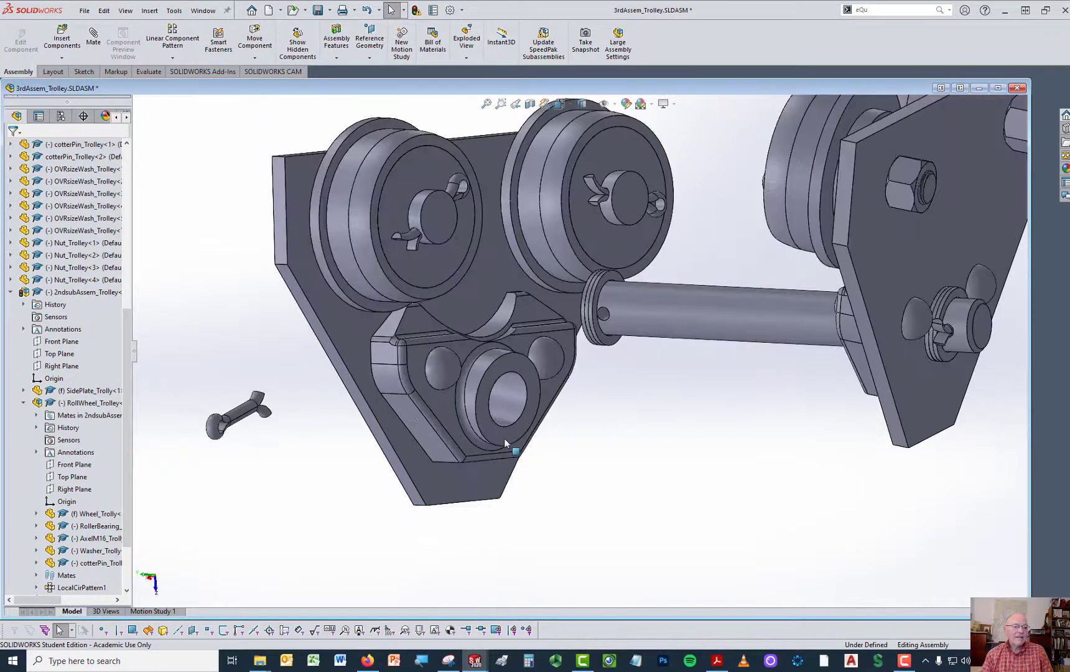
click(510, 402)
ctrl+click(674, 310)
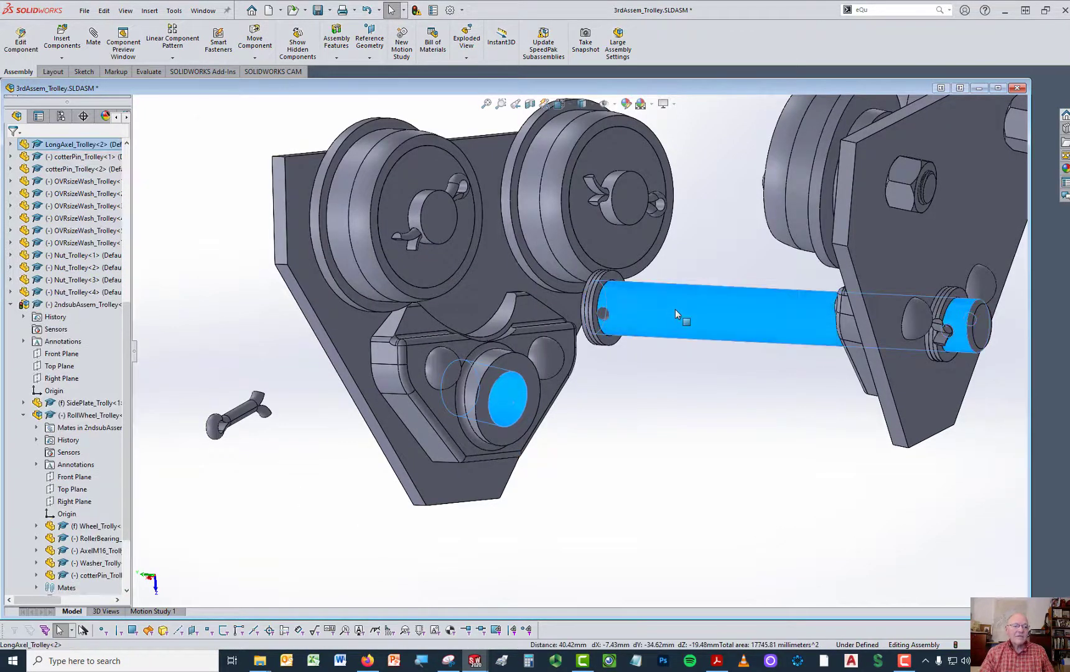
click(748, 297)
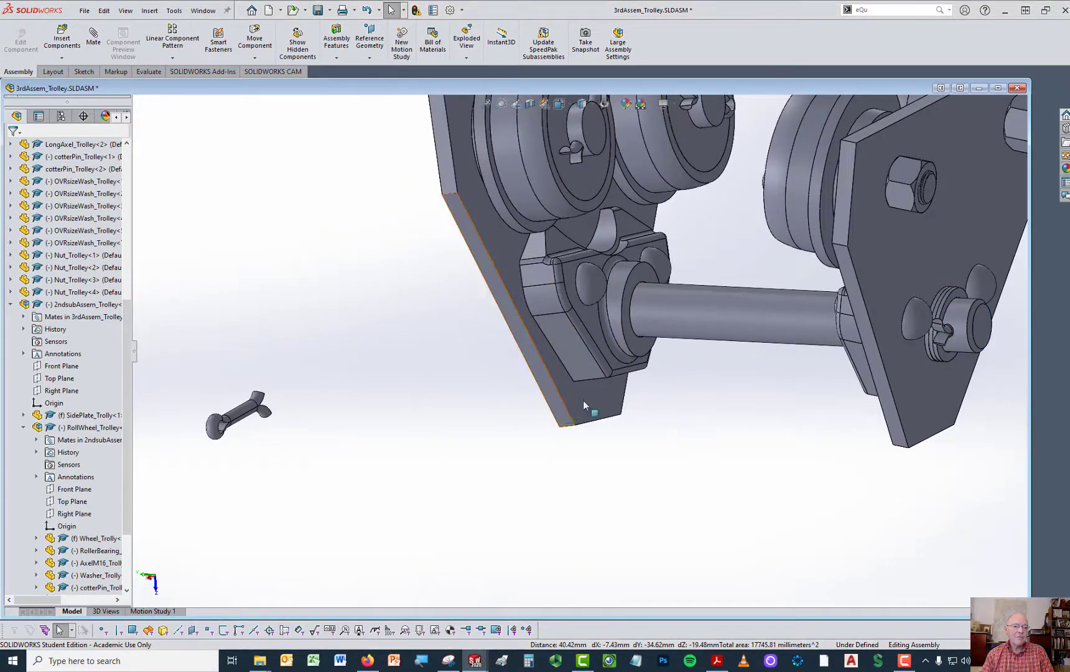
Step: Slide the copied subassembly along the long axle toward the first side, leaving the washers and cotter-pin hole outside its plate
middle_drag(583, 400, 570, 365)
click(570, 364)
drag(630, 361, 691, 357)
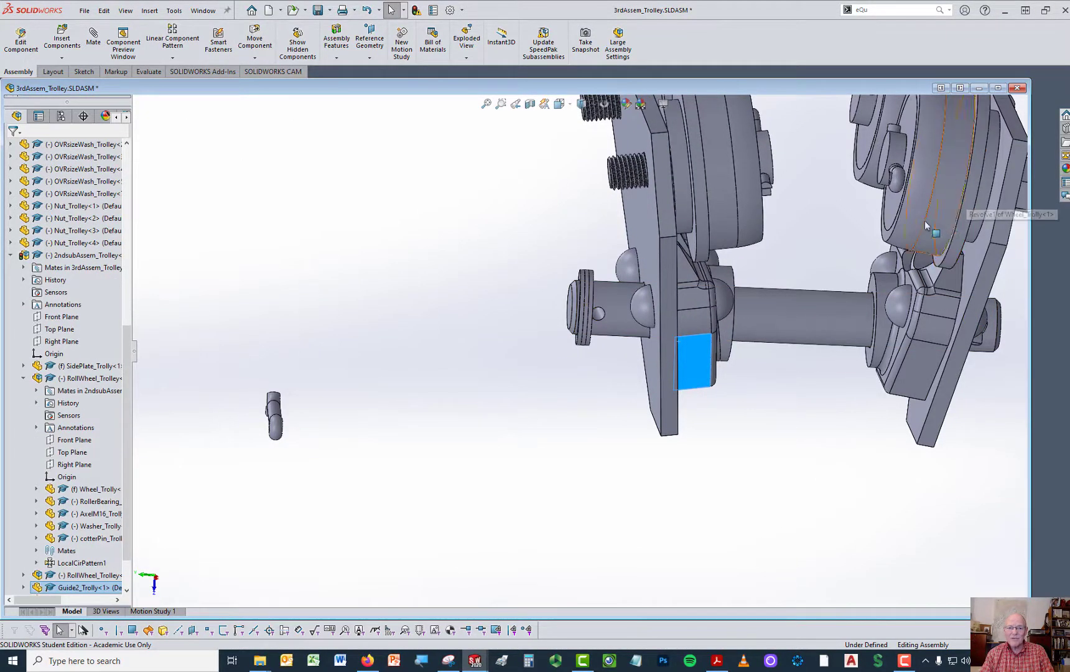
scroll(625, 265, down, 3)
scroll(625, 264, down, 1)
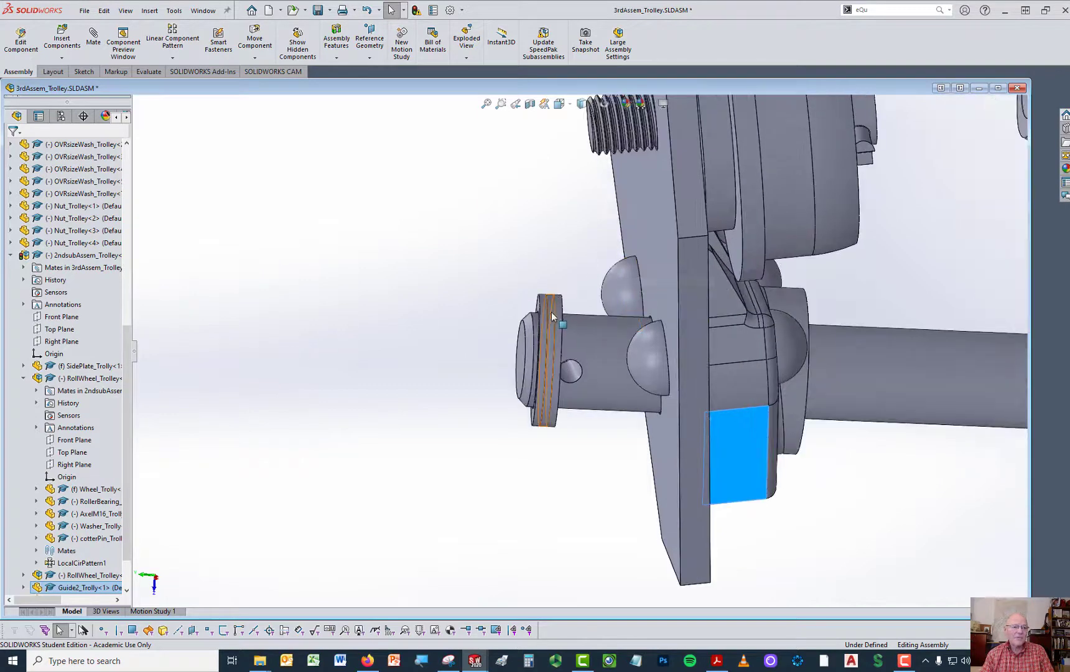
drag(551, 316, 572, 363)
click(603, 476)
key(Escape)
Step: Add a coincident mate between the innermost washer's inner face and the outer face of the copied side plate
middle_drag(616, 433, 902, 252)
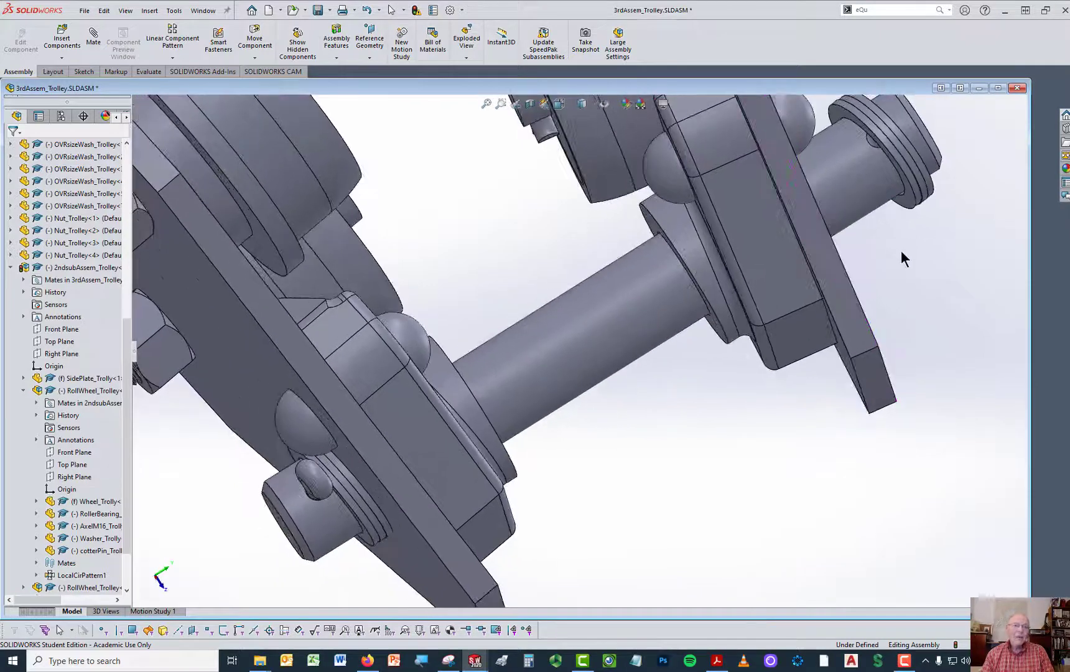
scroll(899, 250, down, 3)
click(868, 192)
scroll(882, 297, up, 2)
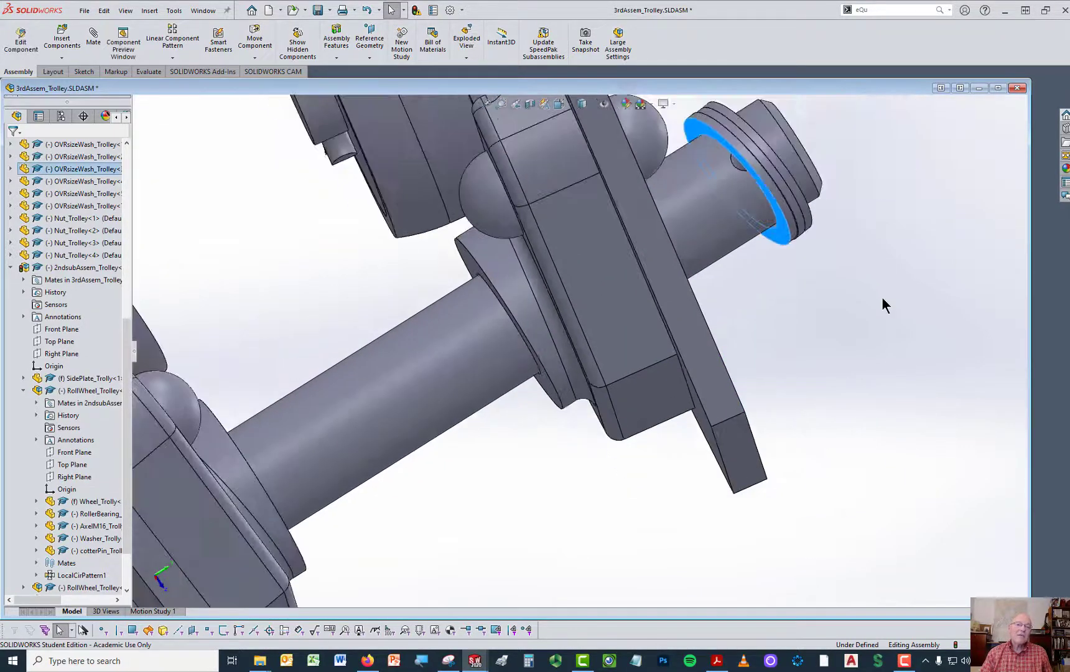
middle_drag(882, 296, 755, 330)
click(755, 331)
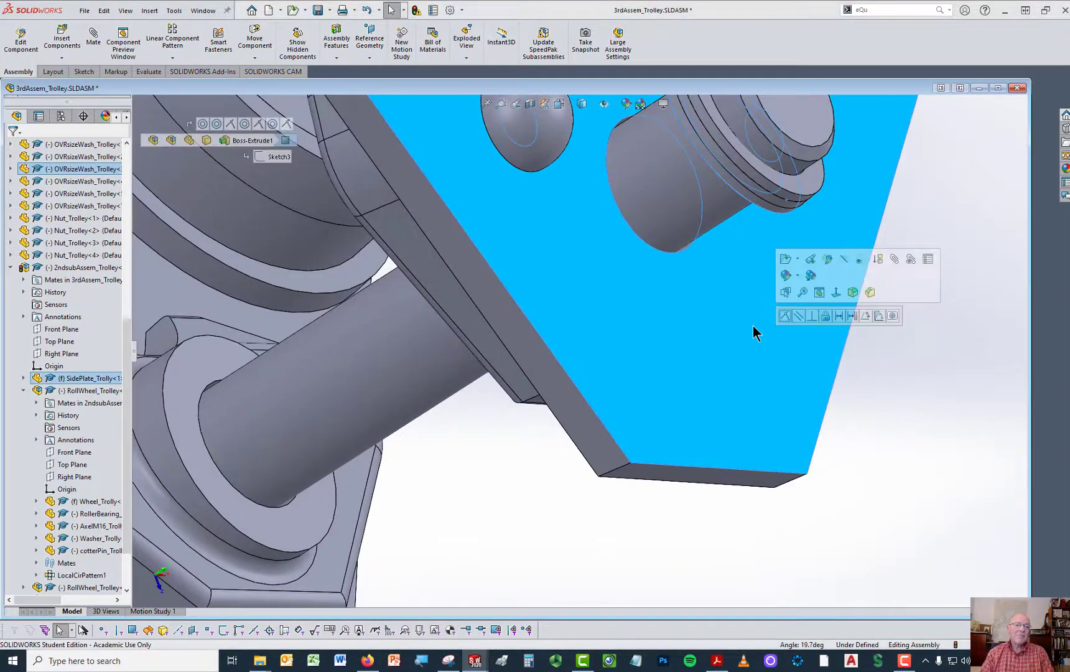
click(785, 314)
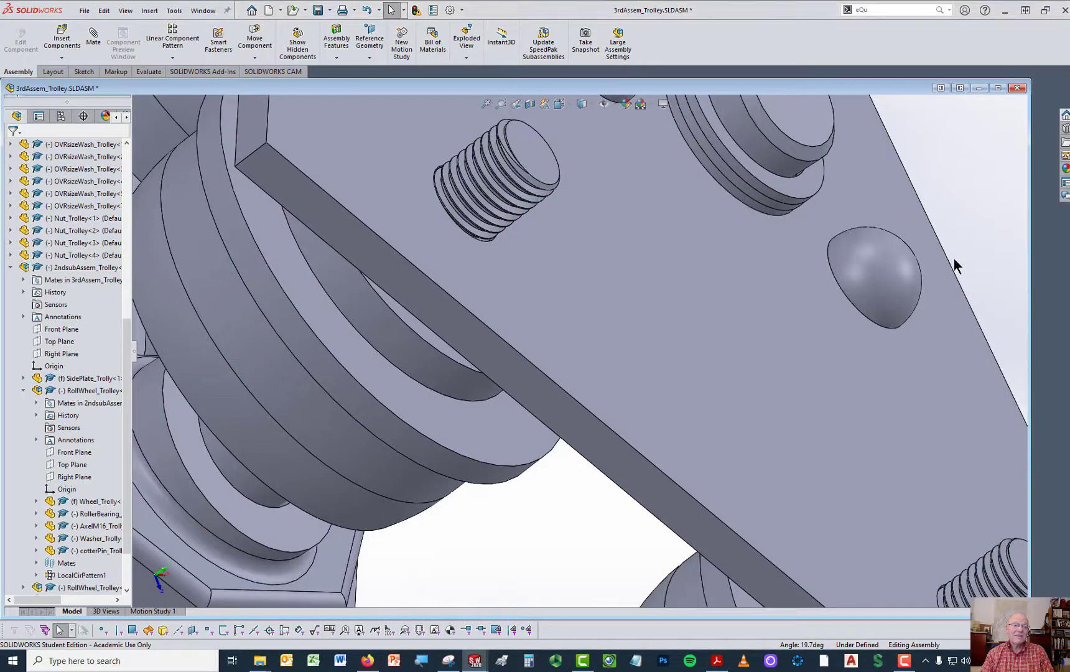
Step: Slide the copied side plate with its washers inward along the long axle to uncover the cotter-pin hole
scroll(932, 249, up, 6)
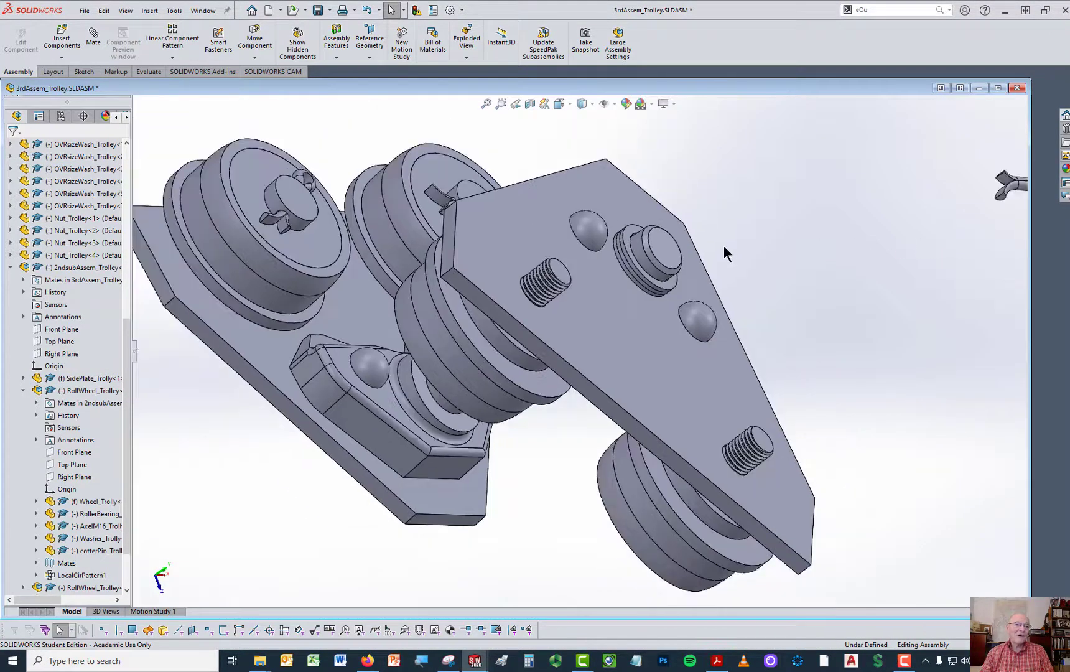
middle_drag(724, 252, 482, 407)
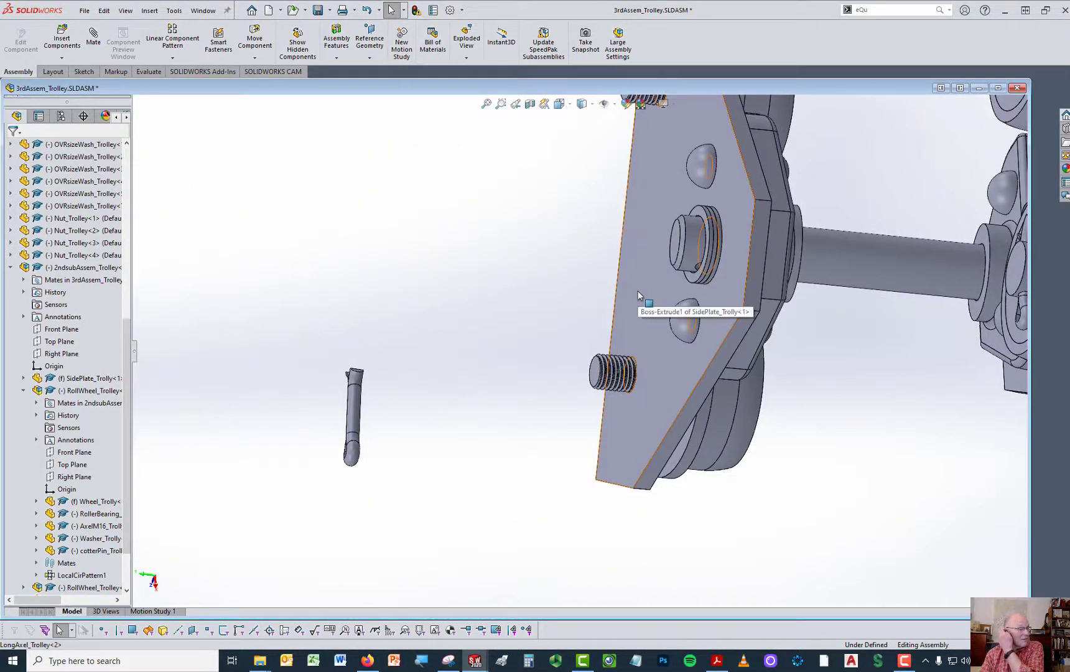
scroll(766, 278, down, 1)
drag(716, 287, 745, 397)
scroll(844, 347, up, 1)
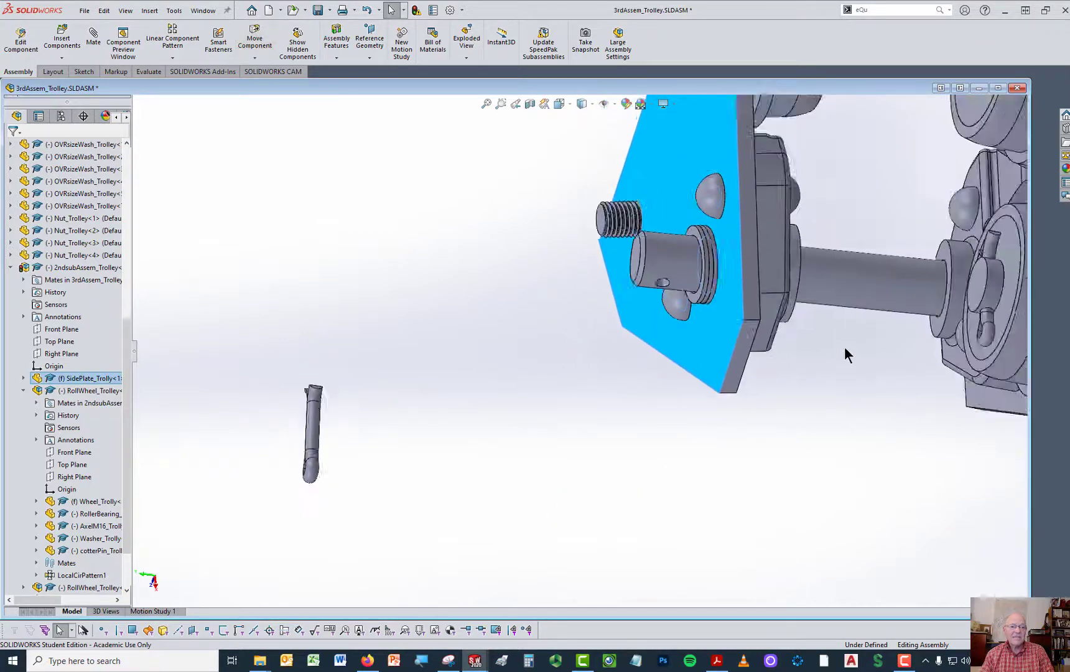
Step: Swing the copied subassembly around the long axle by its side plate
scroll(844, 347, up, 3)
middle_drag(844, 347, 876, 409)
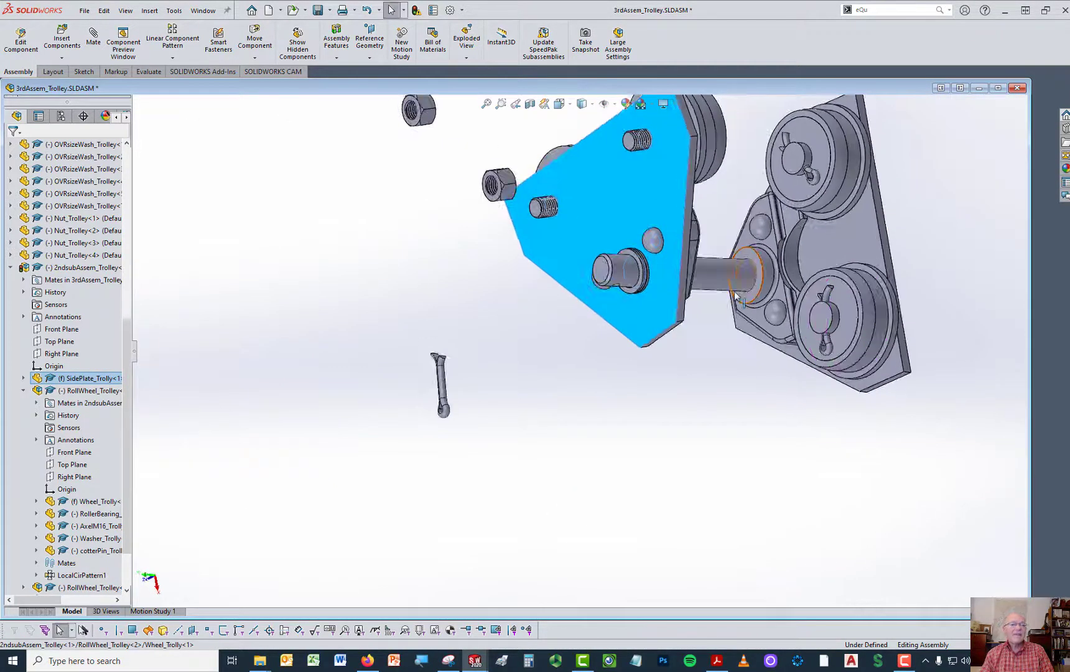
drag(674, 152, 722, 300)
key(Escape)
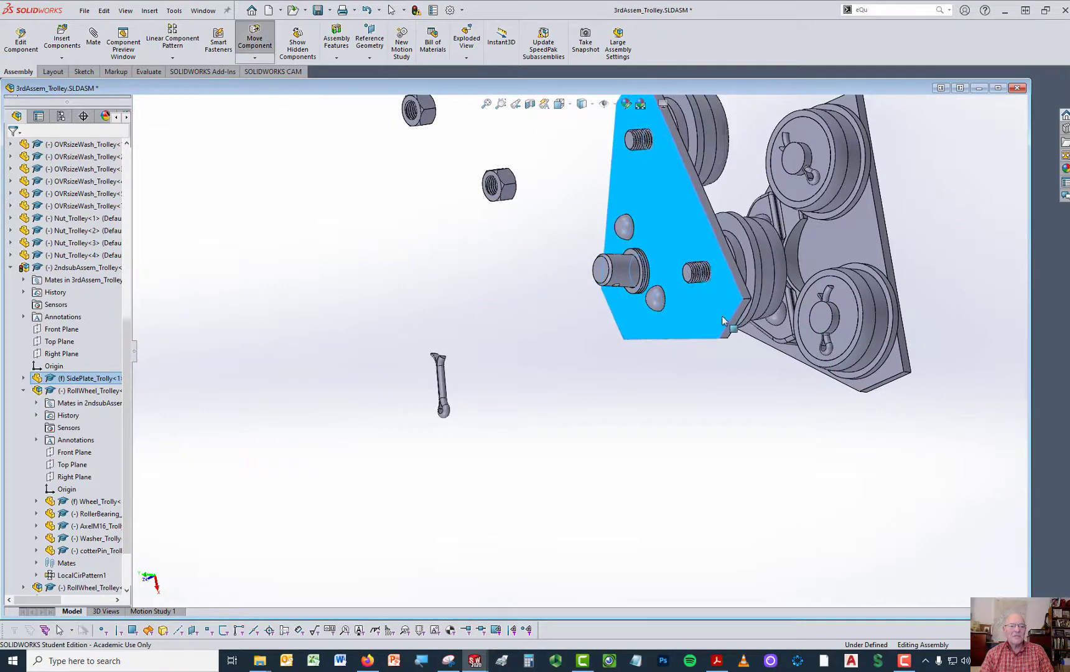
click(581, 338)
Step: Bring the loose cotter pin near the long axle's free end and turn it so its prongs point toward the hole
scroll(638, 287, down, 5)
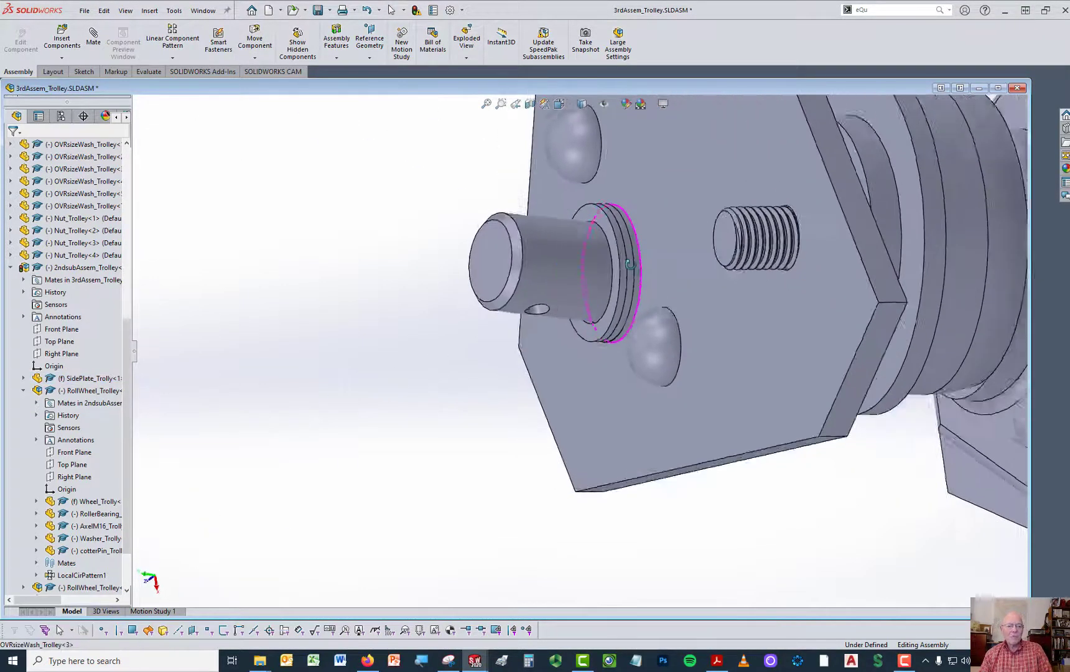
middle_drag(623, 234, 599, 230)
scroll(555, 297, up, 3)
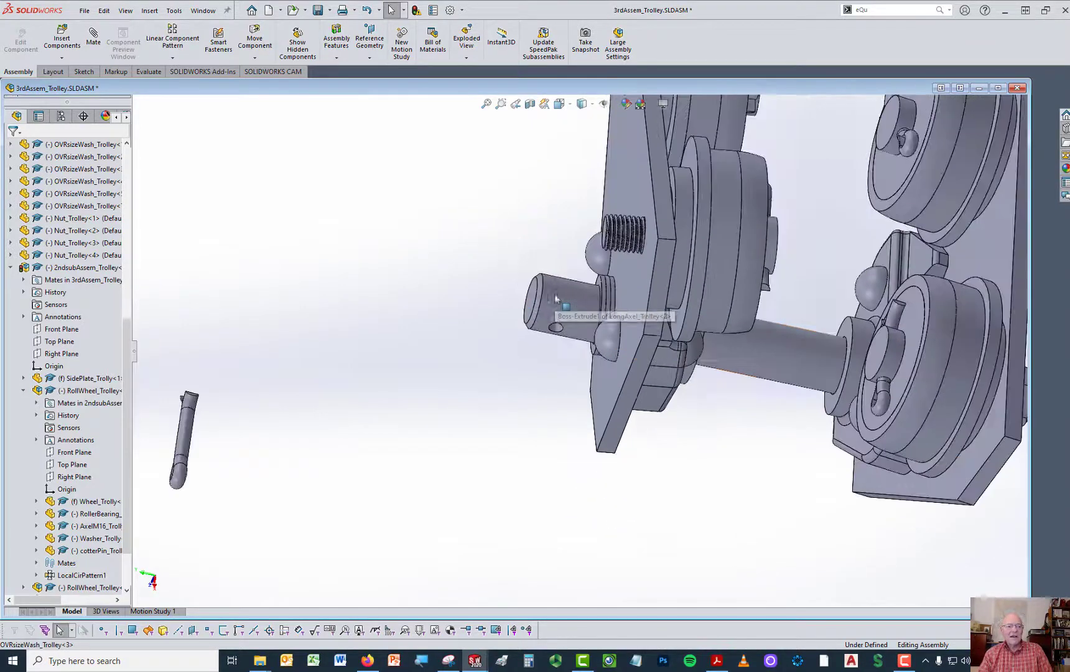
drag(186, 447, 351, 410)
middle_drag(571, 474, 636, 489)
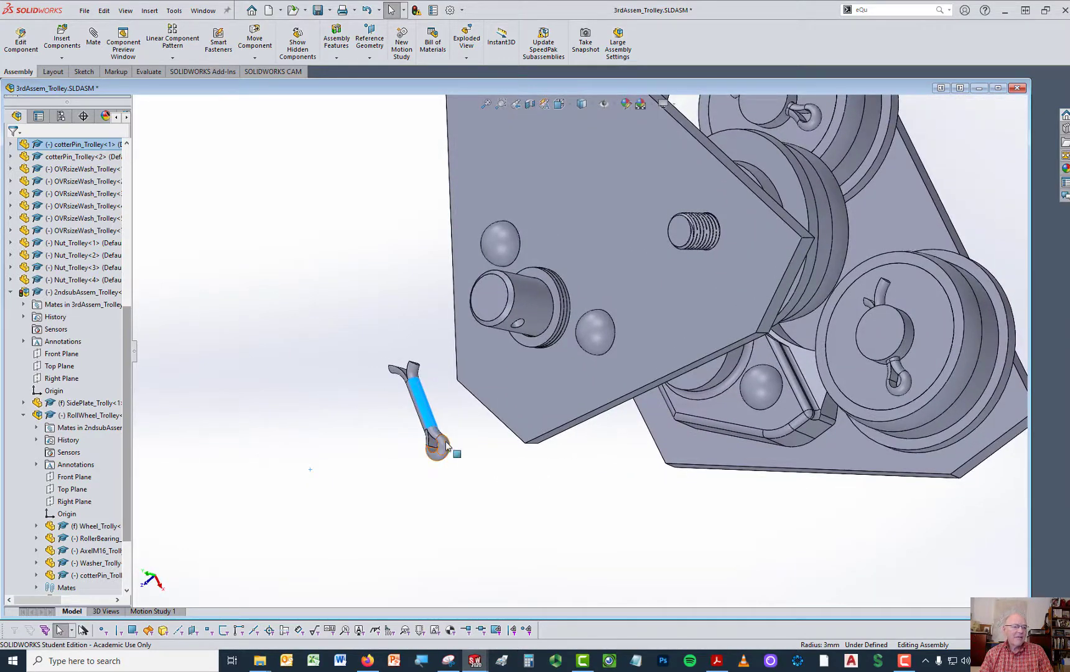
drag(446, 445, 412, 359)
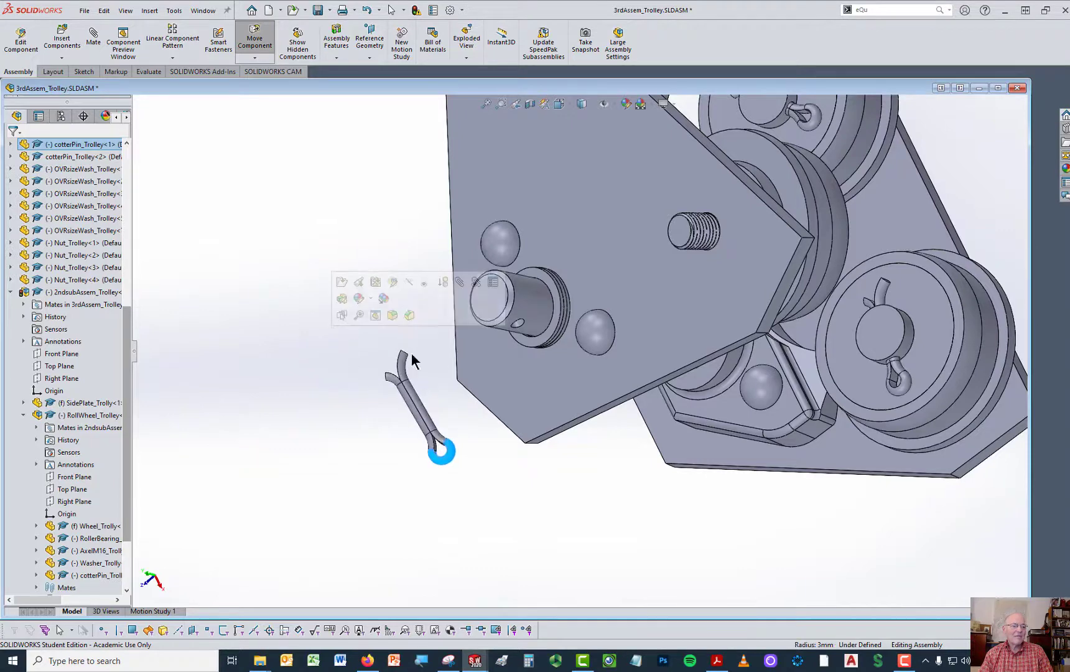
Step: Mate the cotter pin's straight shank concentric with the cross hole in the long axle
click(425, 410)
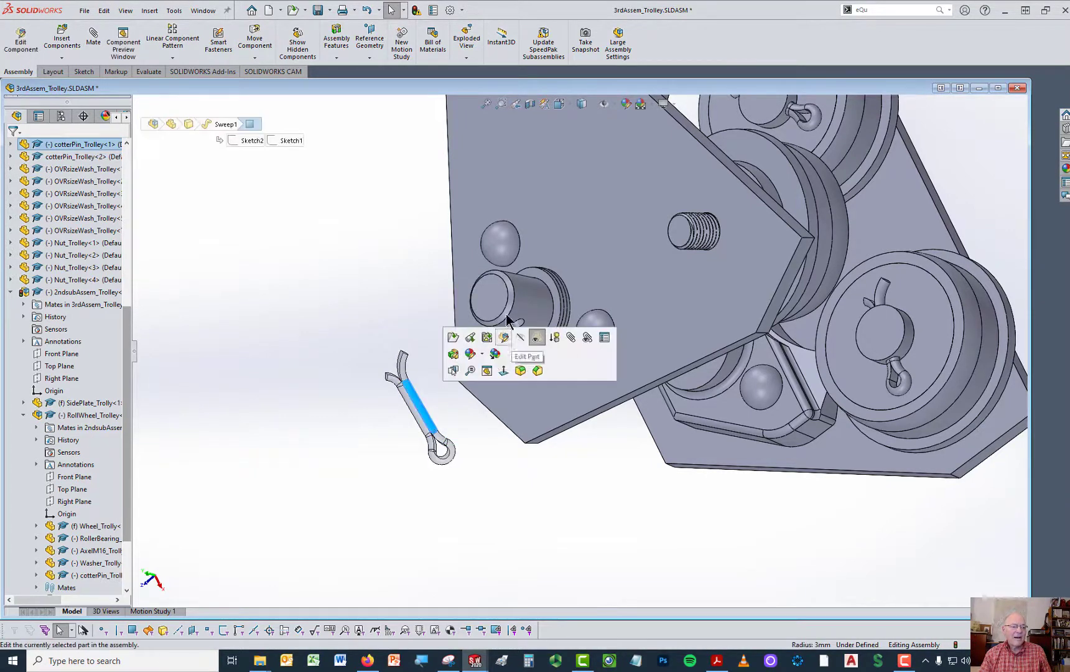
scroll(537, 341, down, 3)
ctrl+click(541, 332)
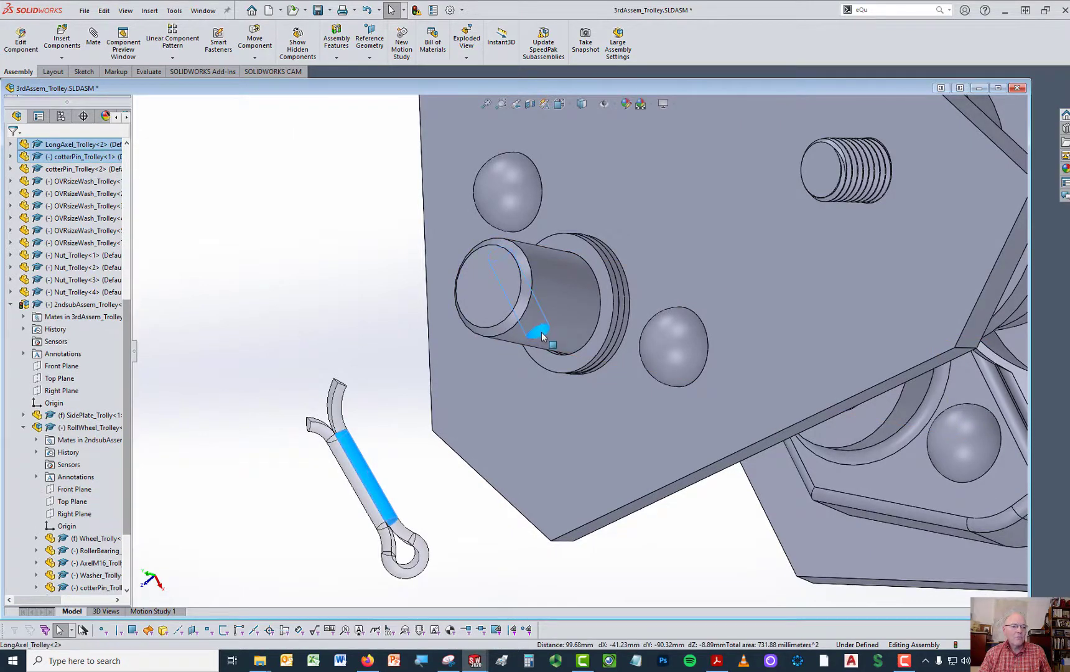
click(613, 323)
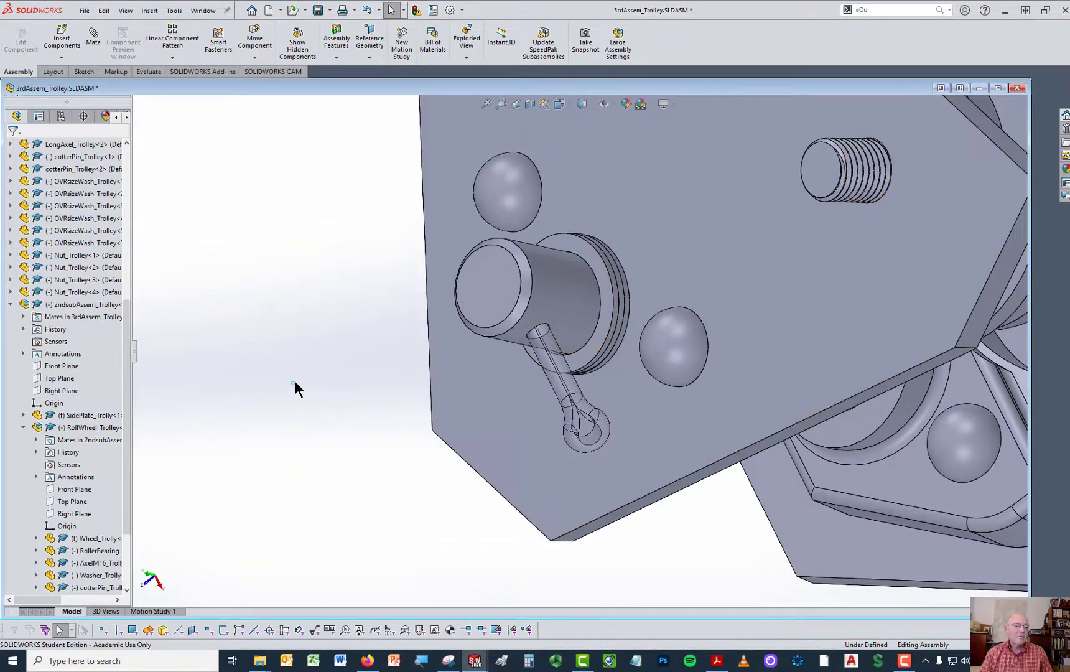
Step: Turn off the transparency of the cotter pin placed in the long axle
middle_drag(601, 410, 508, 386)
click(500, 371)
right_click(501, 364)
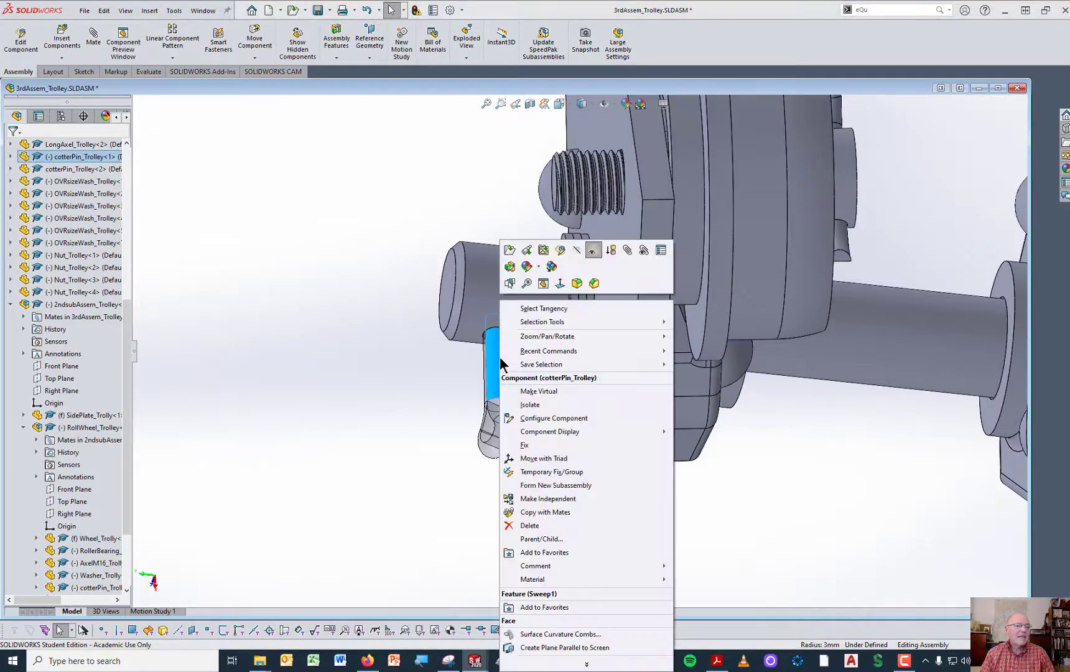
click(592, 249)
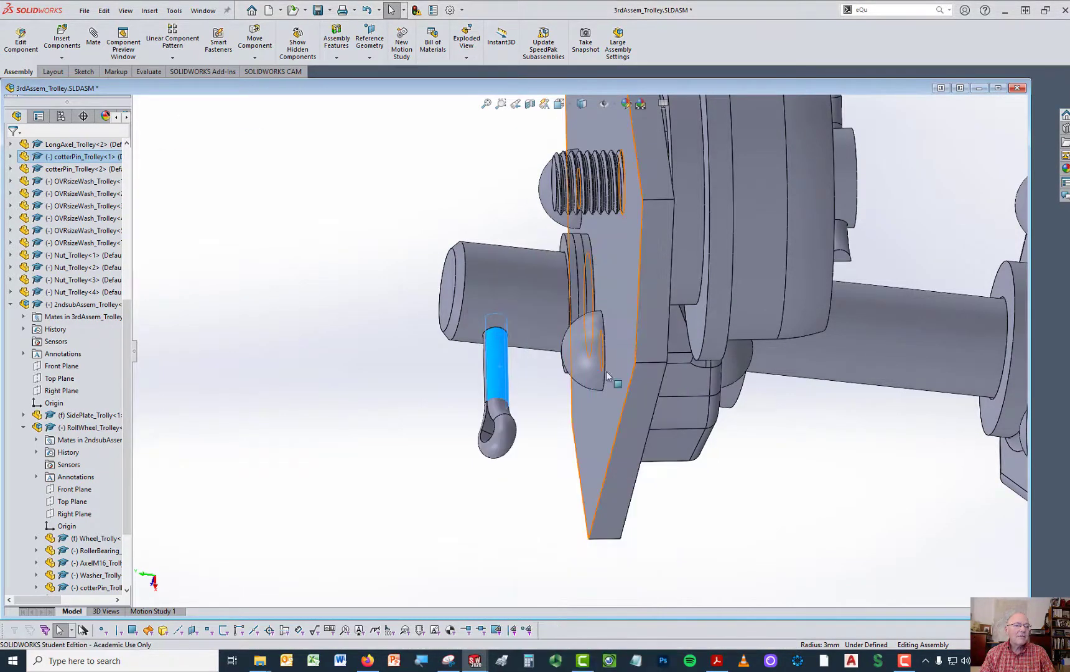
click(497, 498)
scroll(451, 383, down, 3)
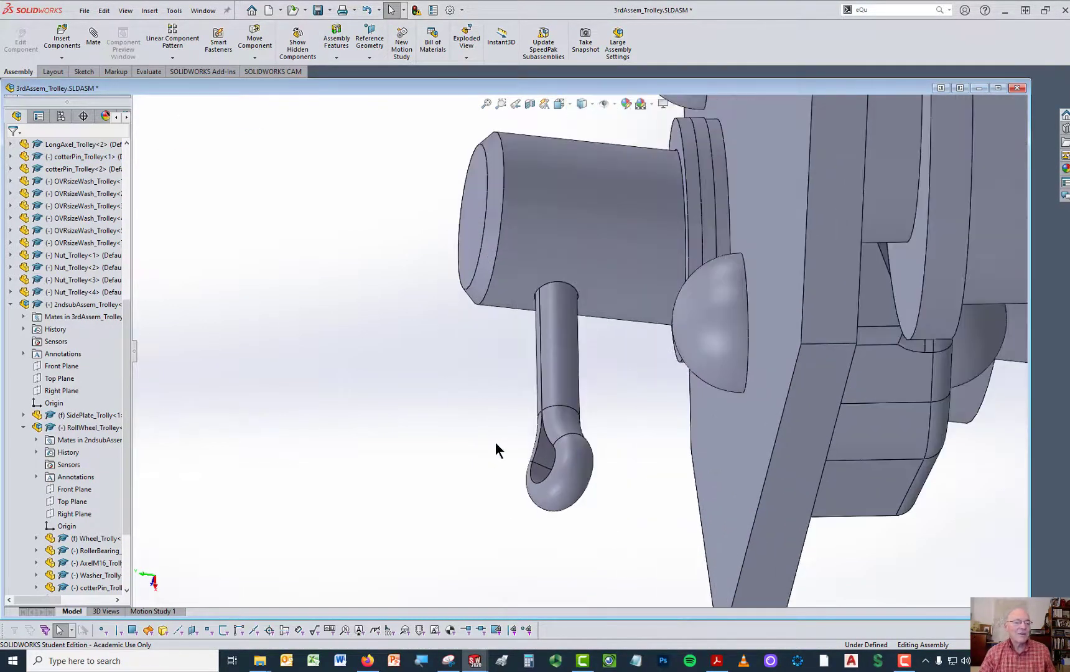
Step: Mate the edge point at the base of the cotter pin's eye coincident with the long axle's cylindrical face
scroll(496, 442, down, 1)
middle_drag(551, 429, 558, 424)
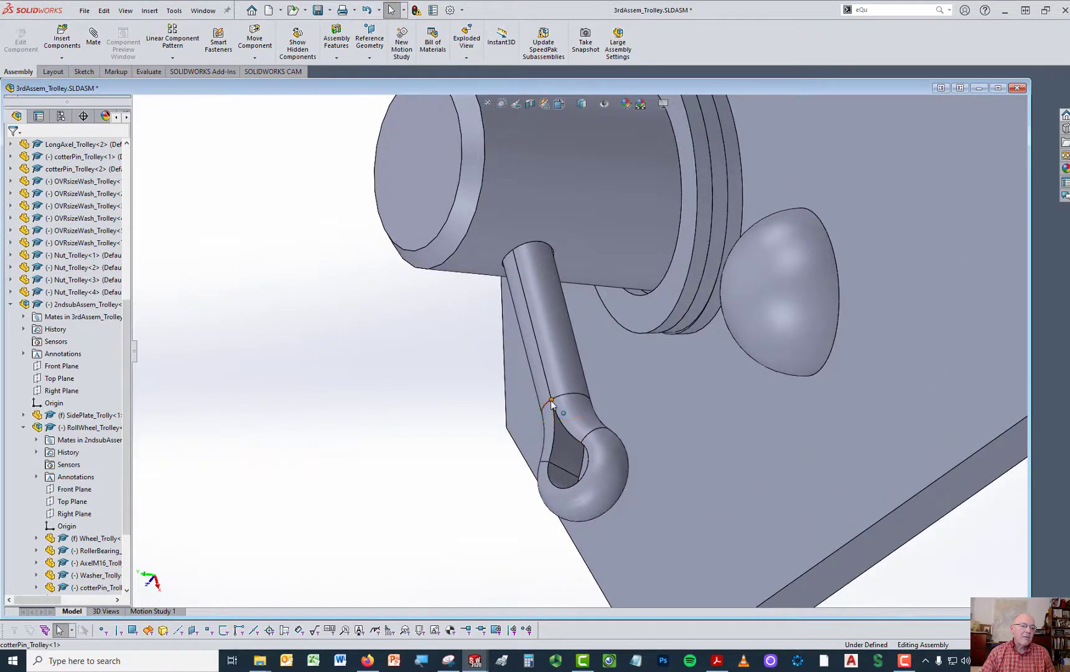
click(551, 401)
ctrl+click(587, 164)
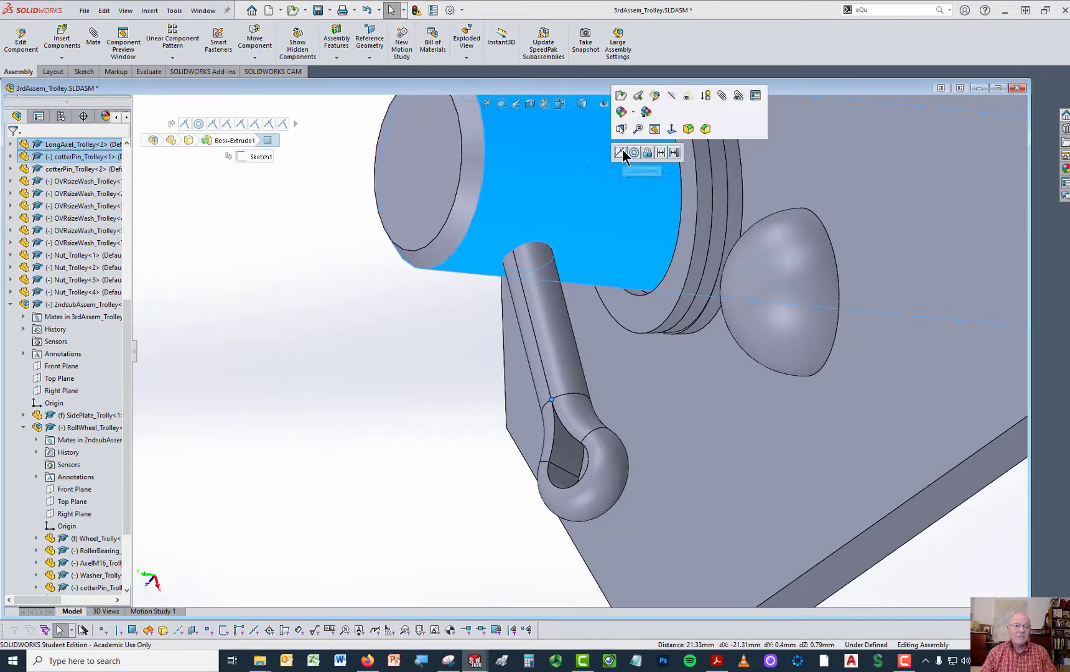
click(620, 153)
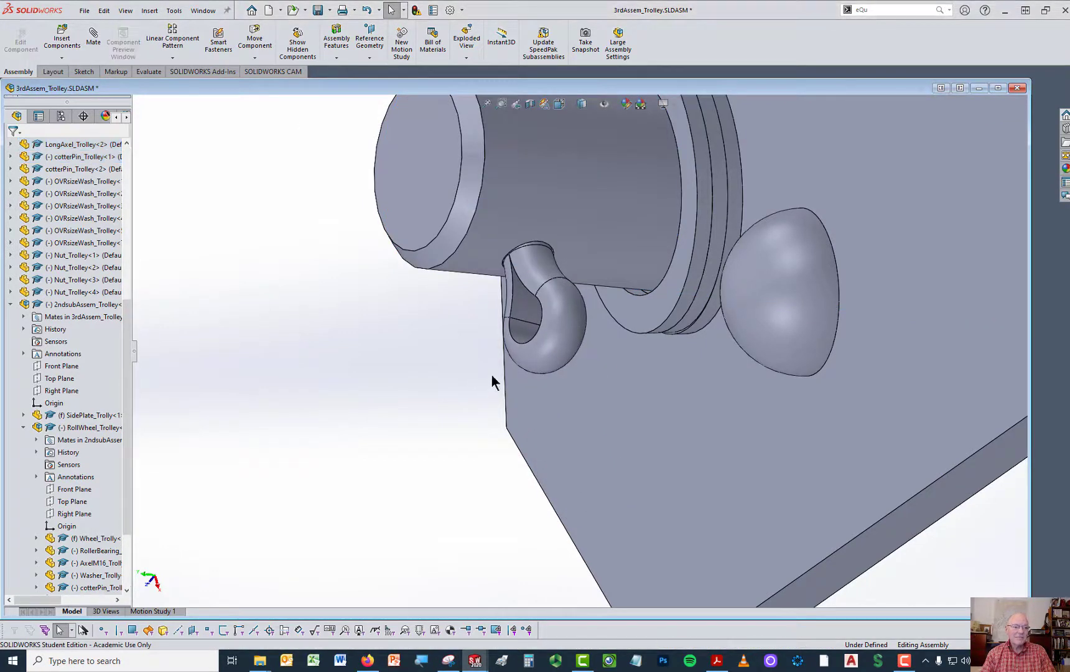
Step: Rotate the cotter pin within the long axle's cross hole to turn its eye edge-on beside the washers
mouse_move(578, 323)
mouse_down()
mouse_move(537, 311)
mouse_move(580, 318)
mouse_move(565, 342)
mouse_up()
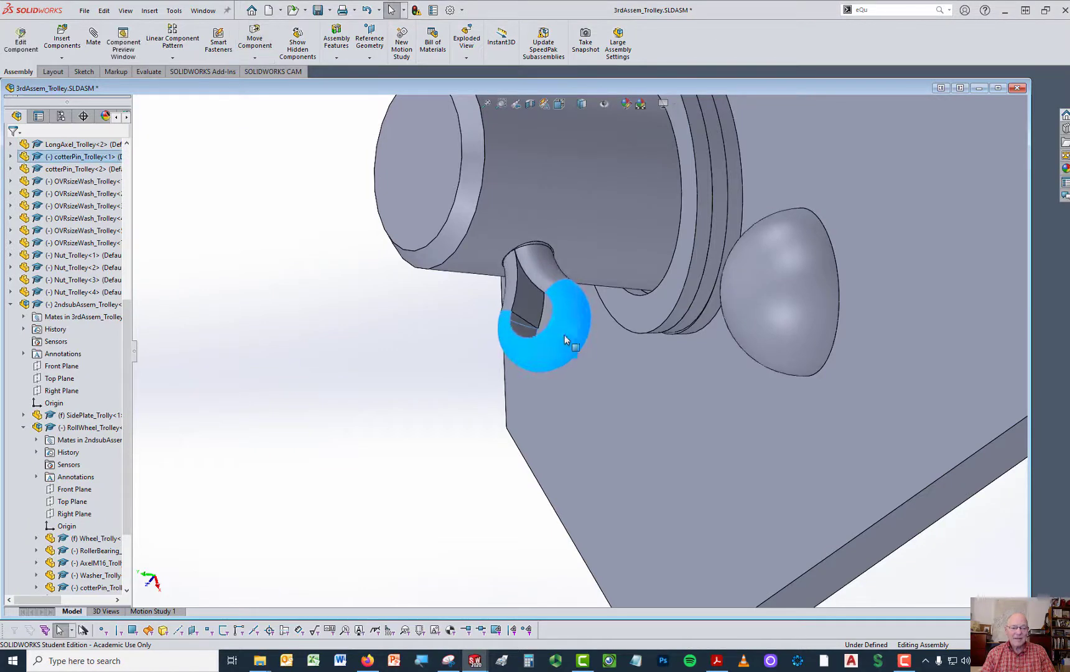
click(521, 396)
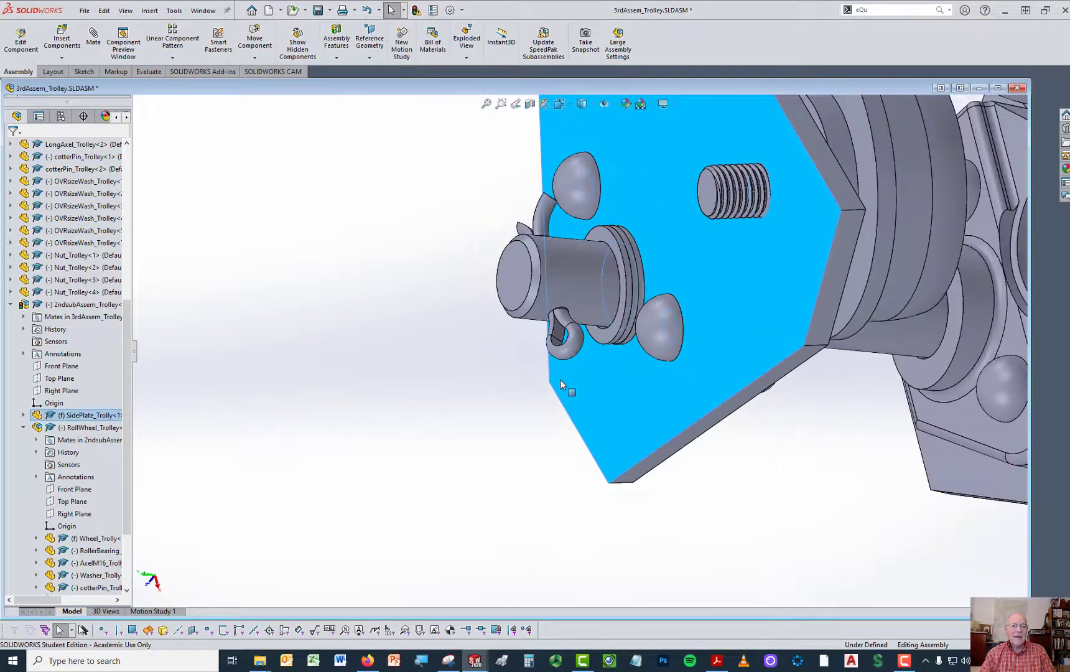
click(770, 491)
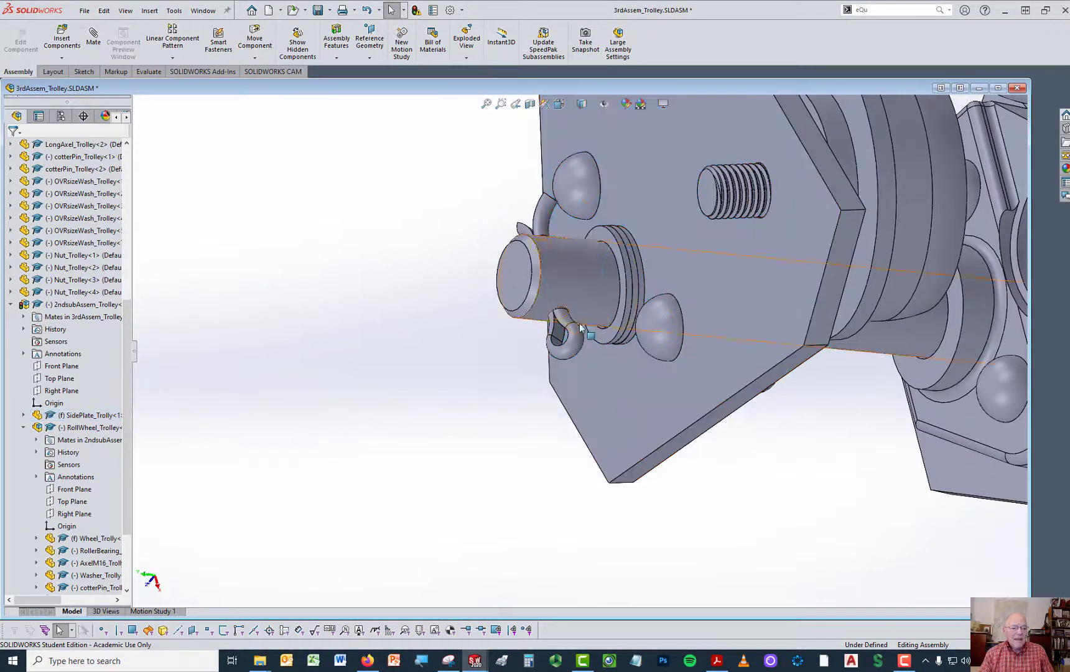
drag(578, 335, 547, 334)
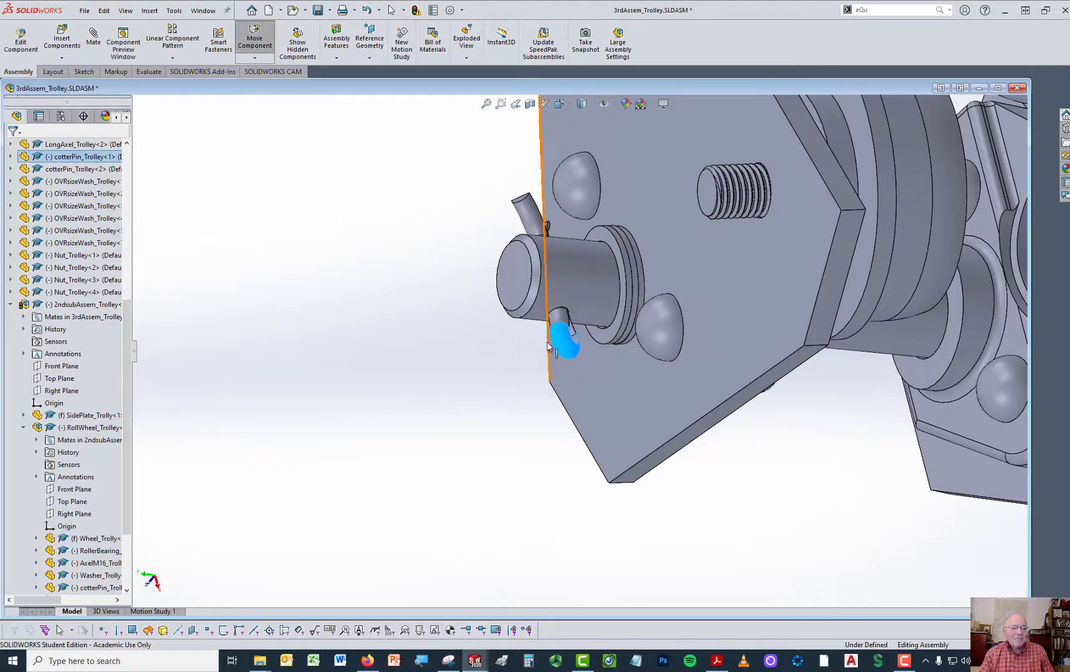
click(494, 409)
scroll(716, 398, up, 3)
scroll(724, 394, down, 2)
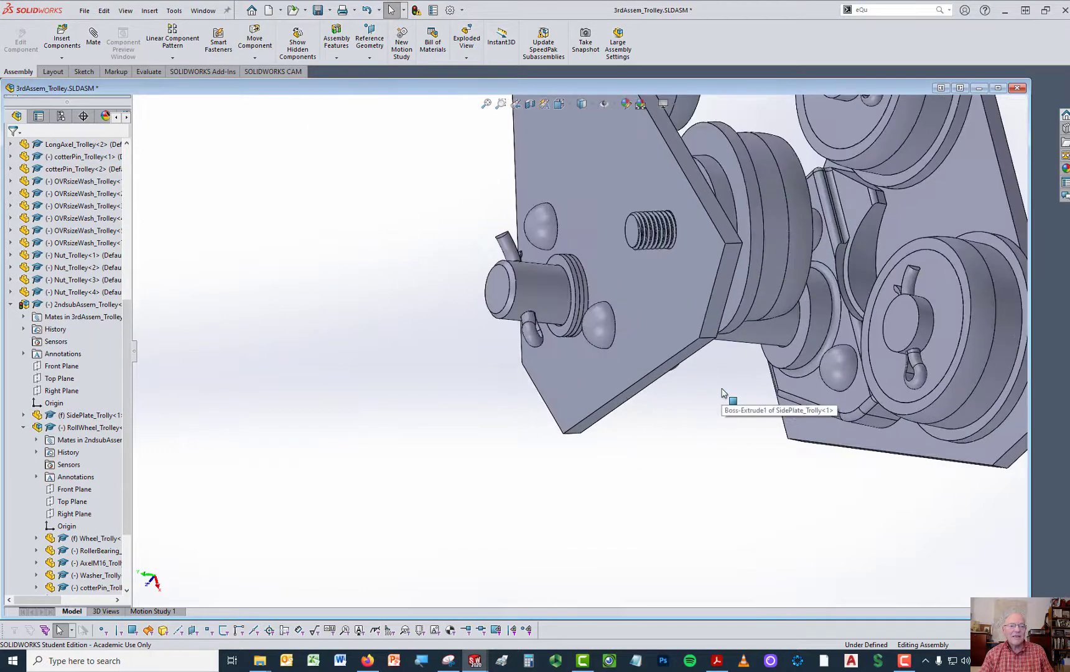
Step: Mate the edge of the cotter pin's eye coincident with the outermost washer's flat face on the long axle
scroll(604, 321, down, 2)
click(546, 339)
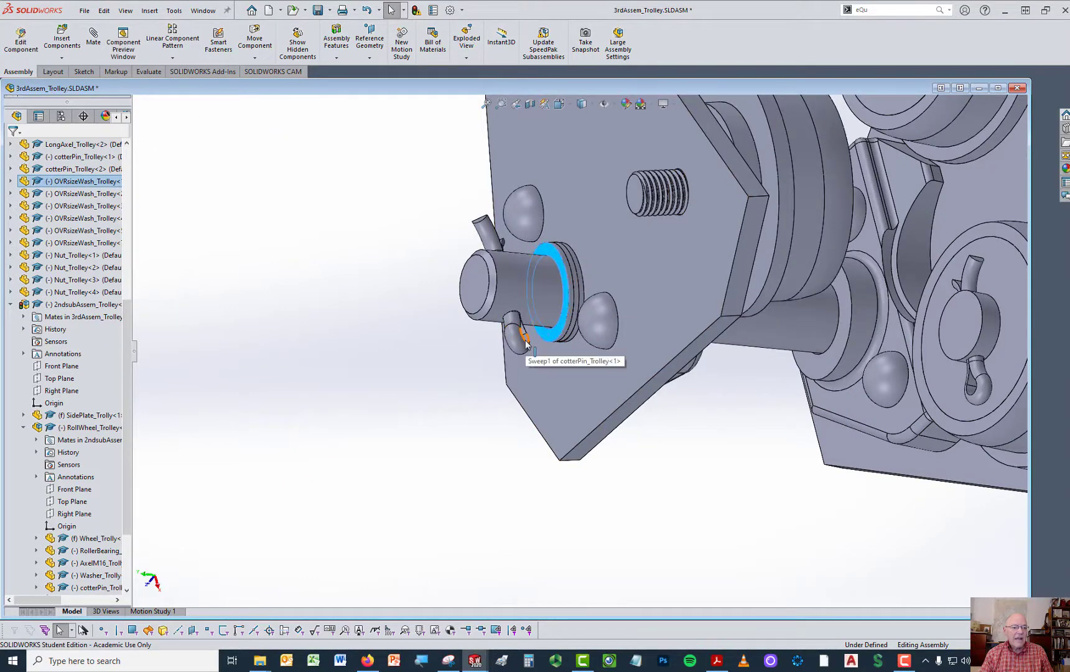
ctrl+click(522, 341)
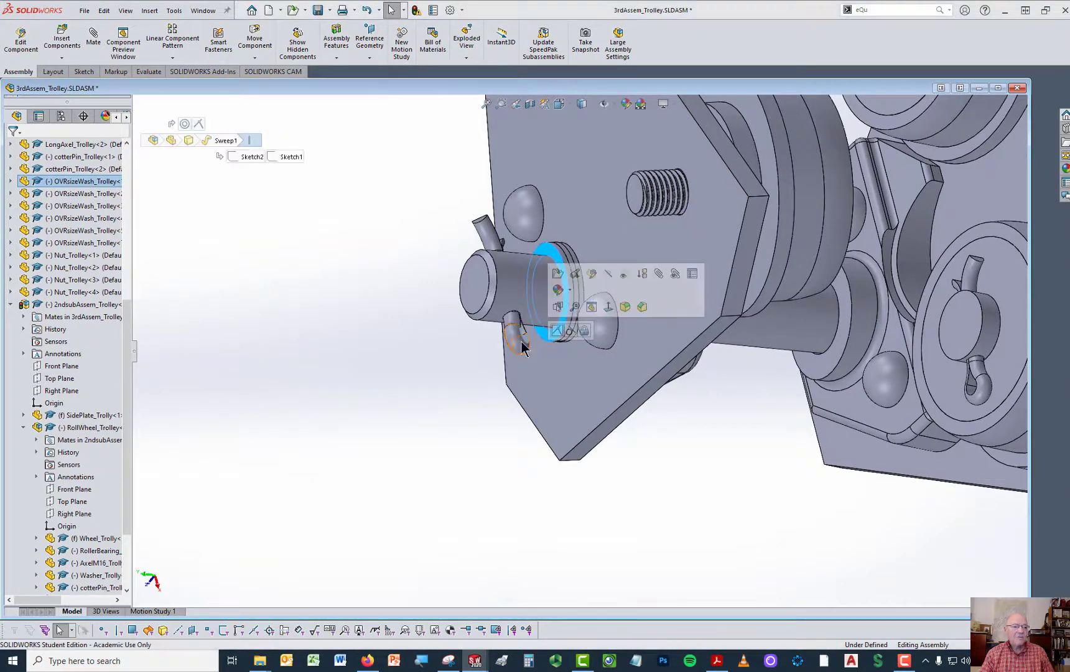
click(558, 332)
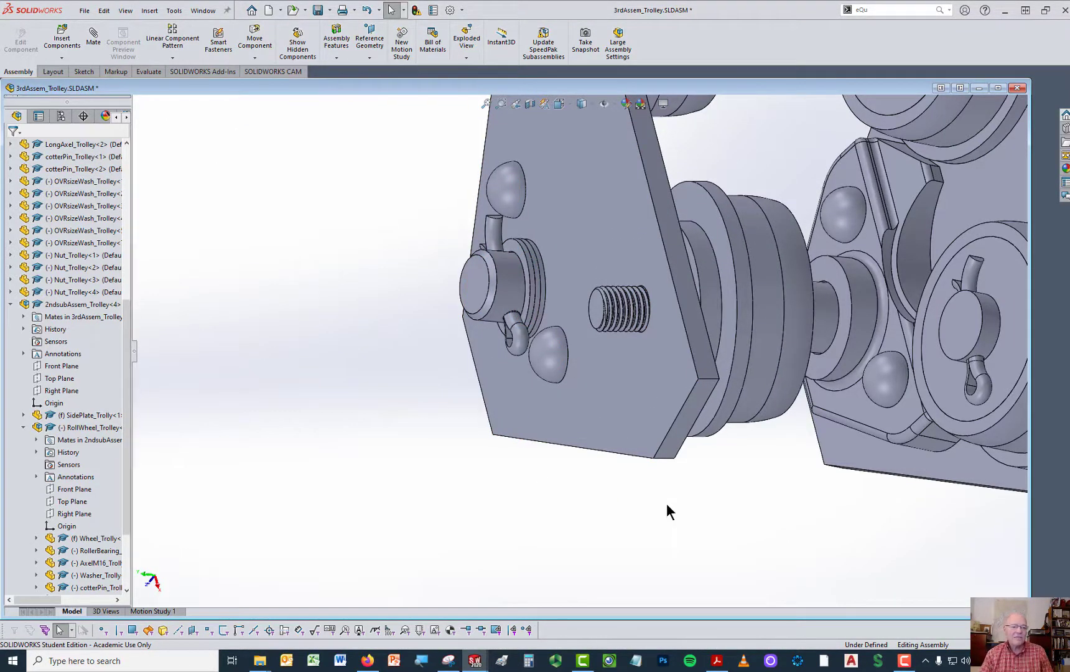
Step: Turn on the display of temporary axes for the nuts and threaded axles
middle_drag(653, 472, 728, 432)
scroll(732, 437, up, 7)
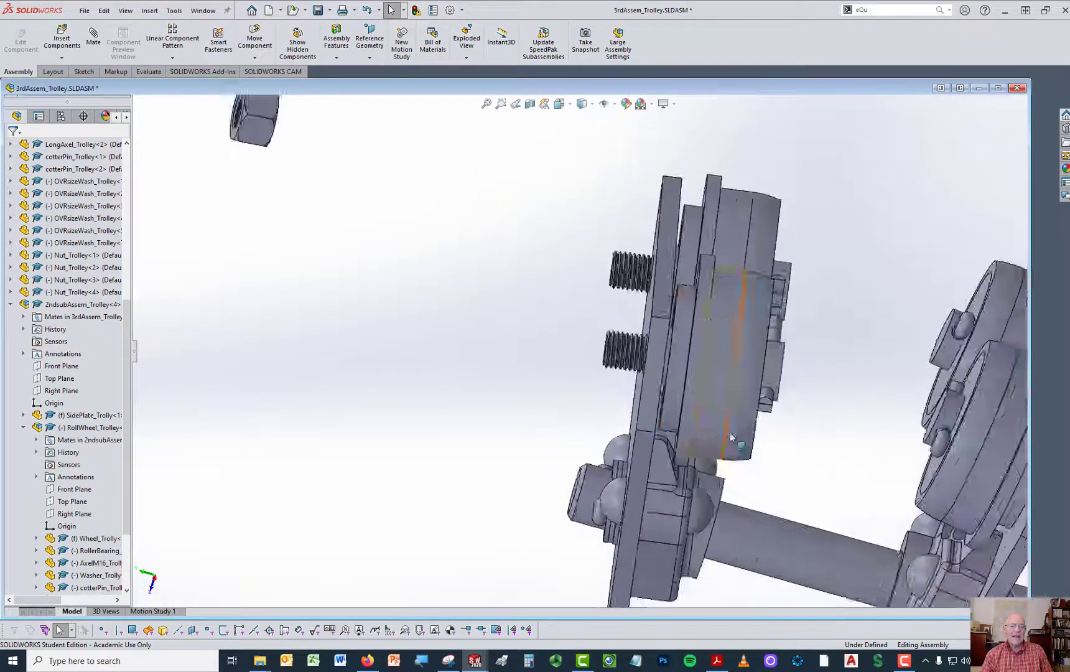
middle_drag(816, 498, 803, 449)
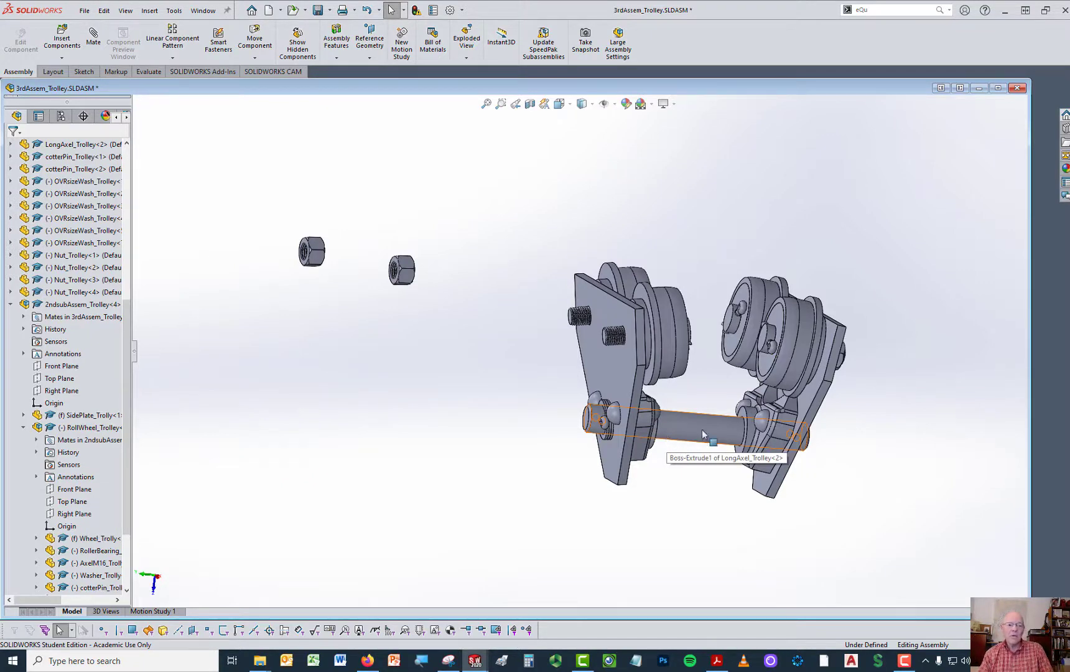
middle_drag(869, 392, 807, 405)
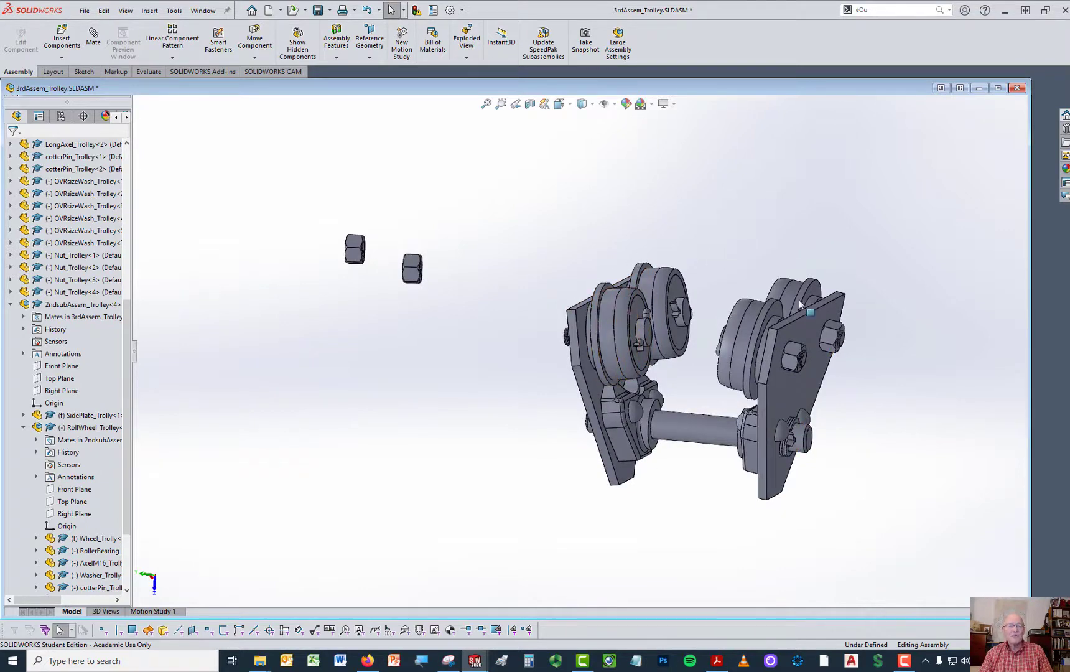
middle_drag(724, 294, 513, 246)
scroll(331, 291, down, 2)
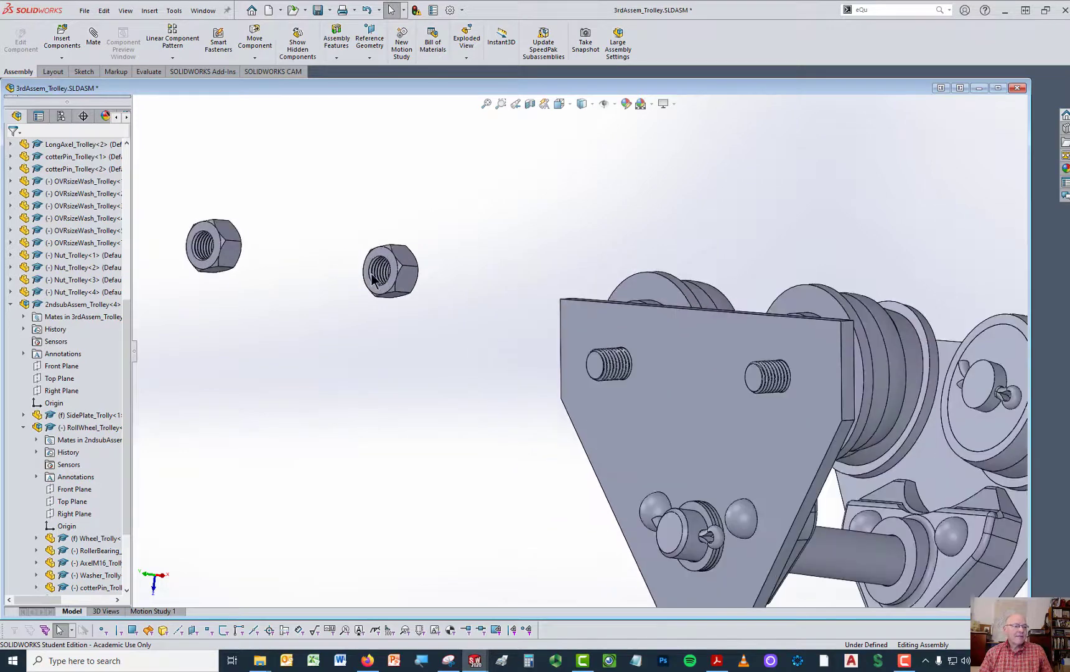
scroll(376, 278, down, 3)
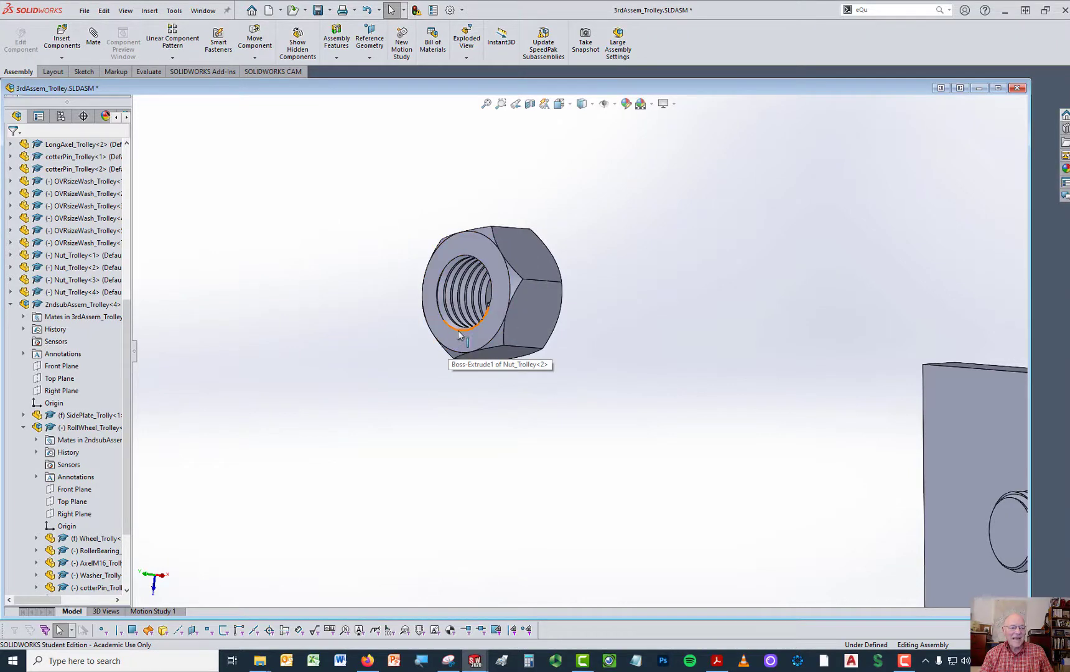
scroll(592, 411, up, 2)
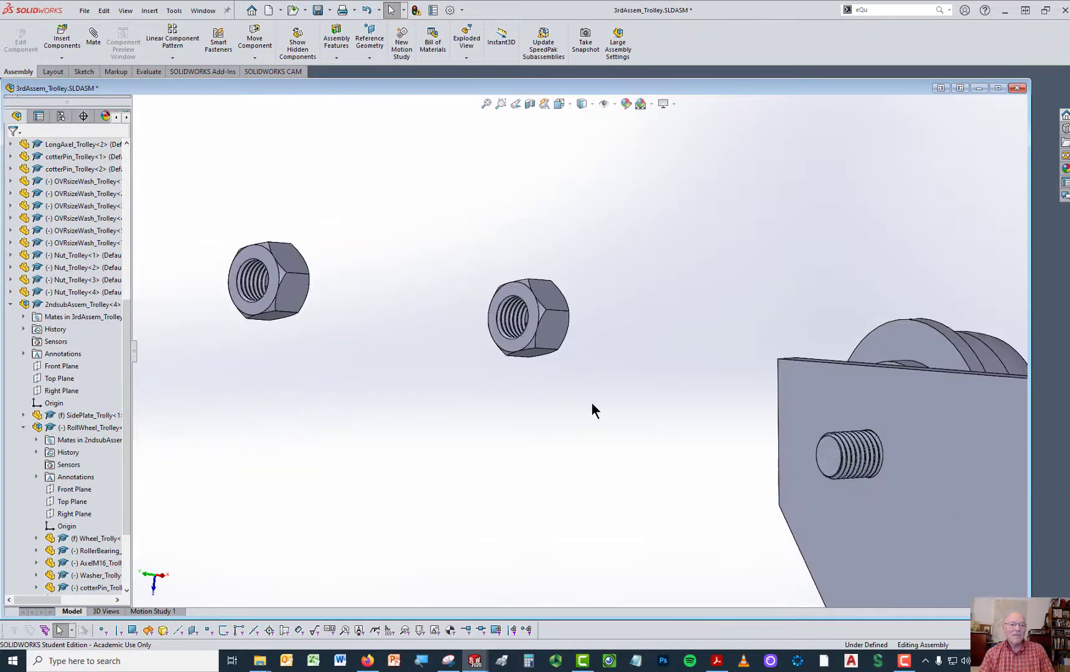
click(615, 103)
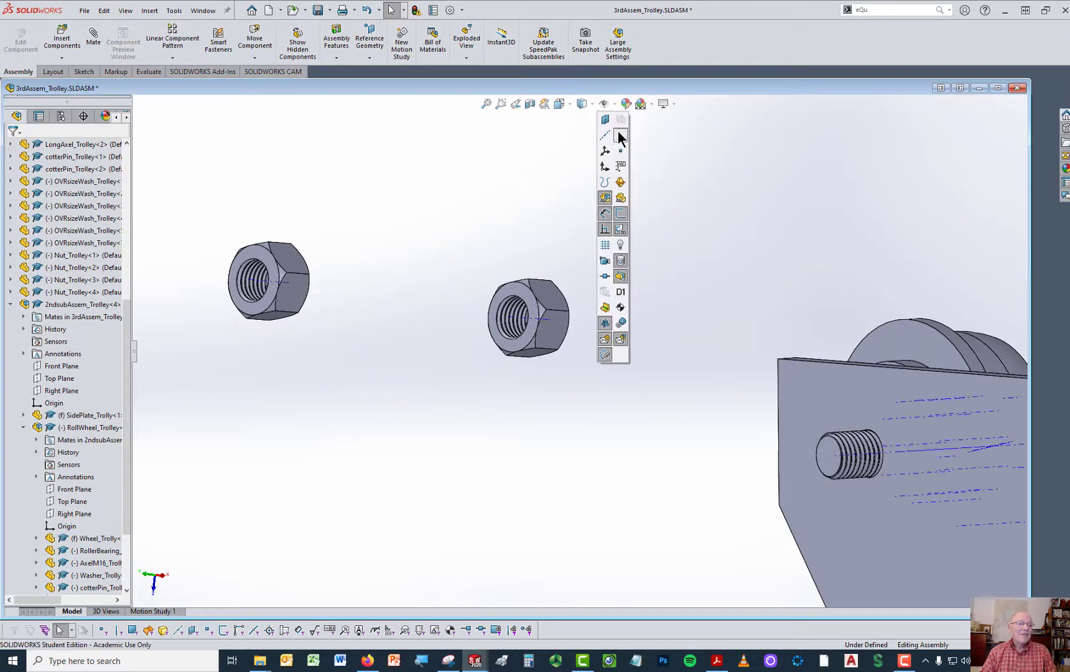
Step: Mate the axis of the loose nut nearer the side plate coincident with the axis of the nearest bare threaded axle
middle_drag(639, 416, 519, 433)
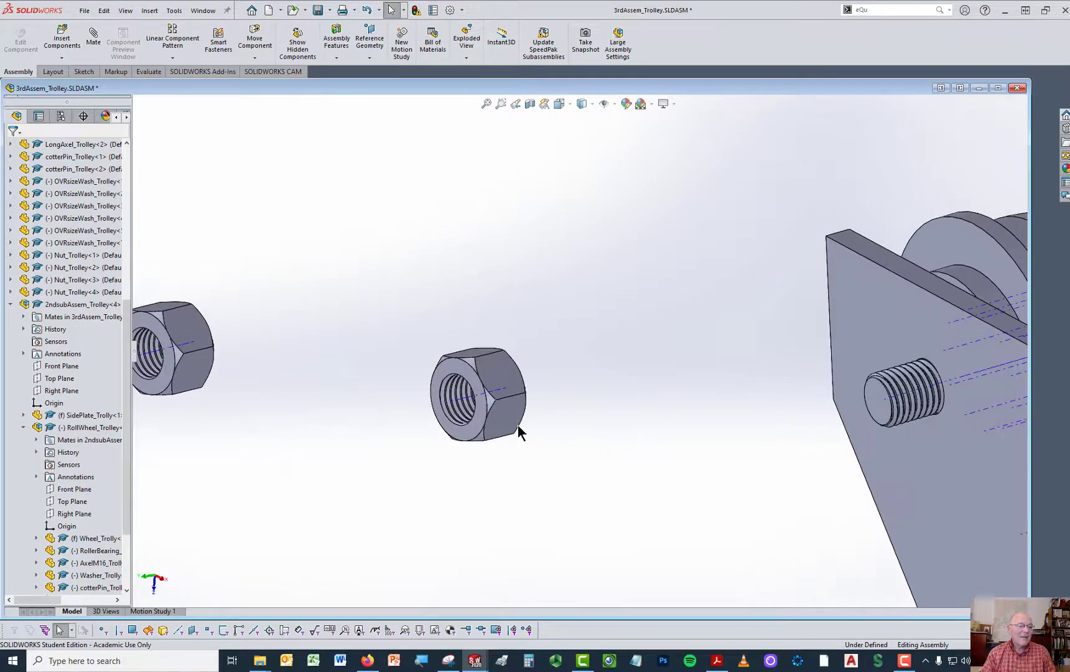
click(472, 398)
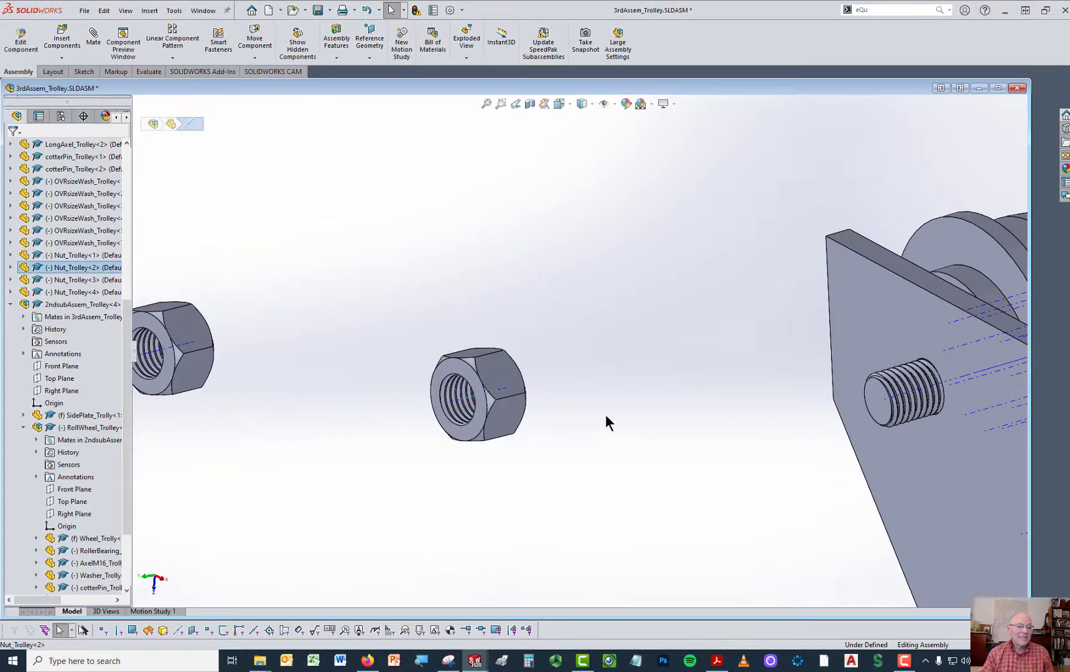
ctrl+click(912, 396)
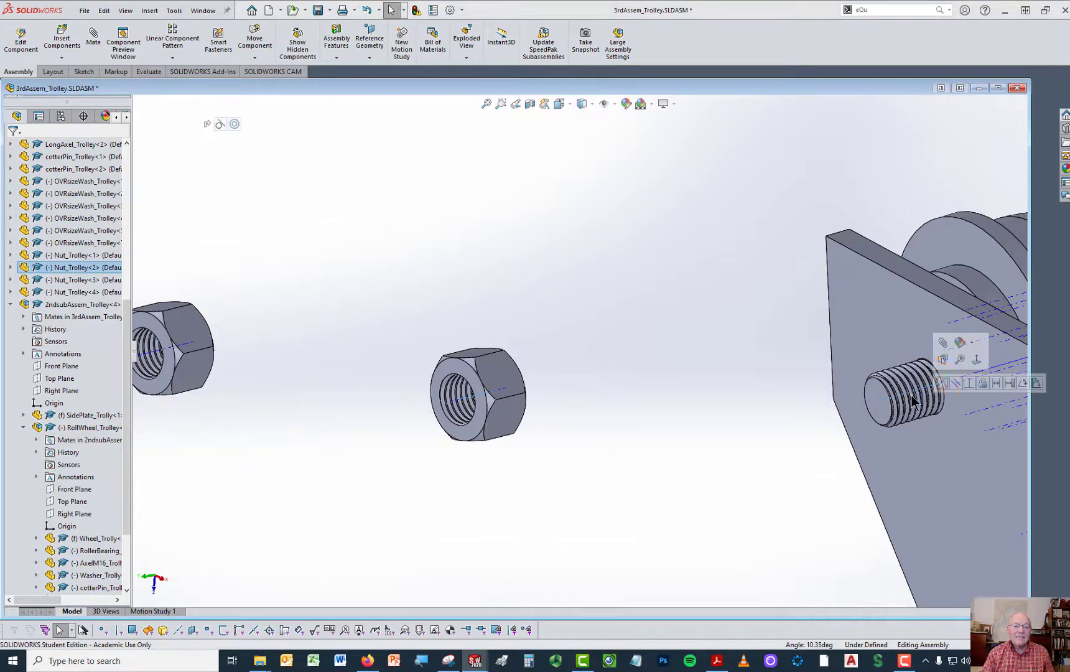
click(941, 384)
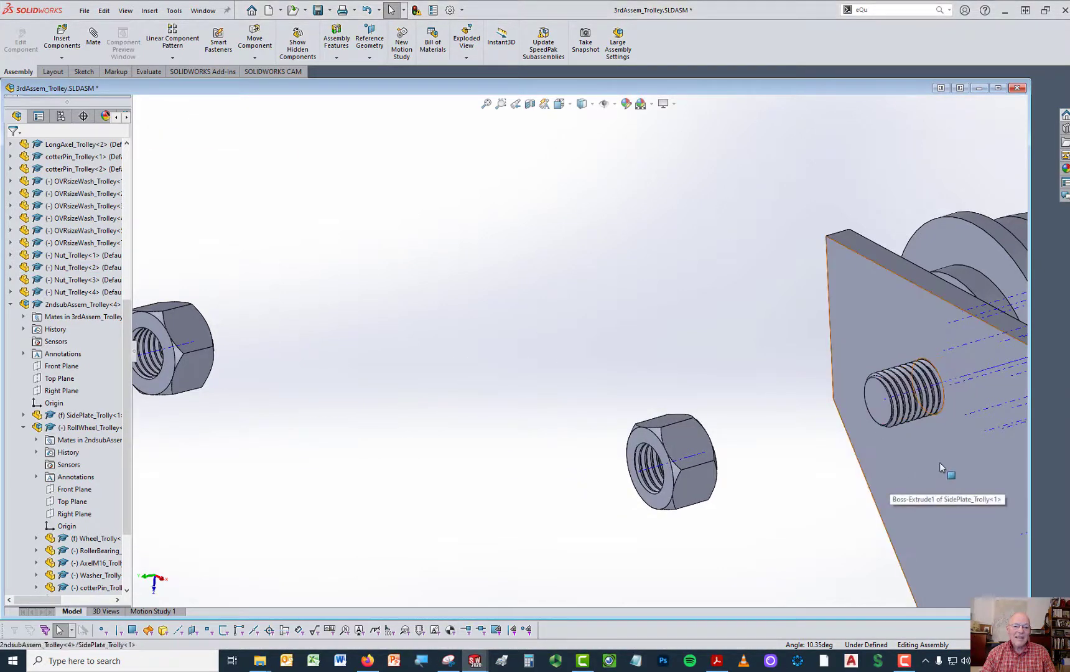
Step: Mate the aligned nut's flat end face coincident with the side plate's outer face
click(927, 479)
middle_drag(928, 480, 657, 446)
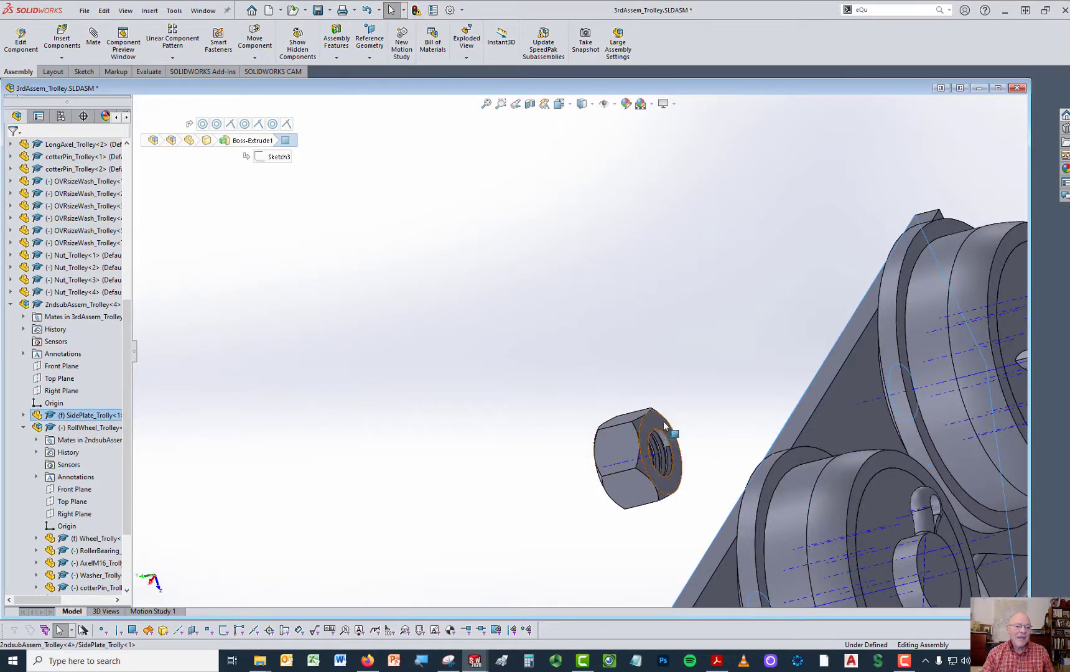
click(662, 423)
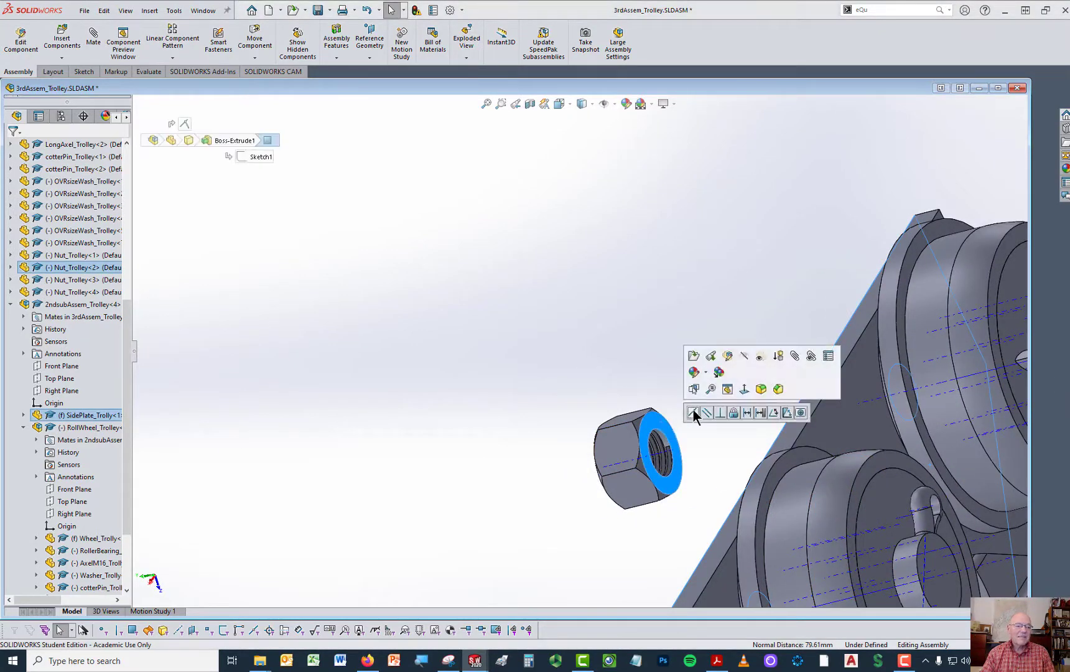
click(692, 411)
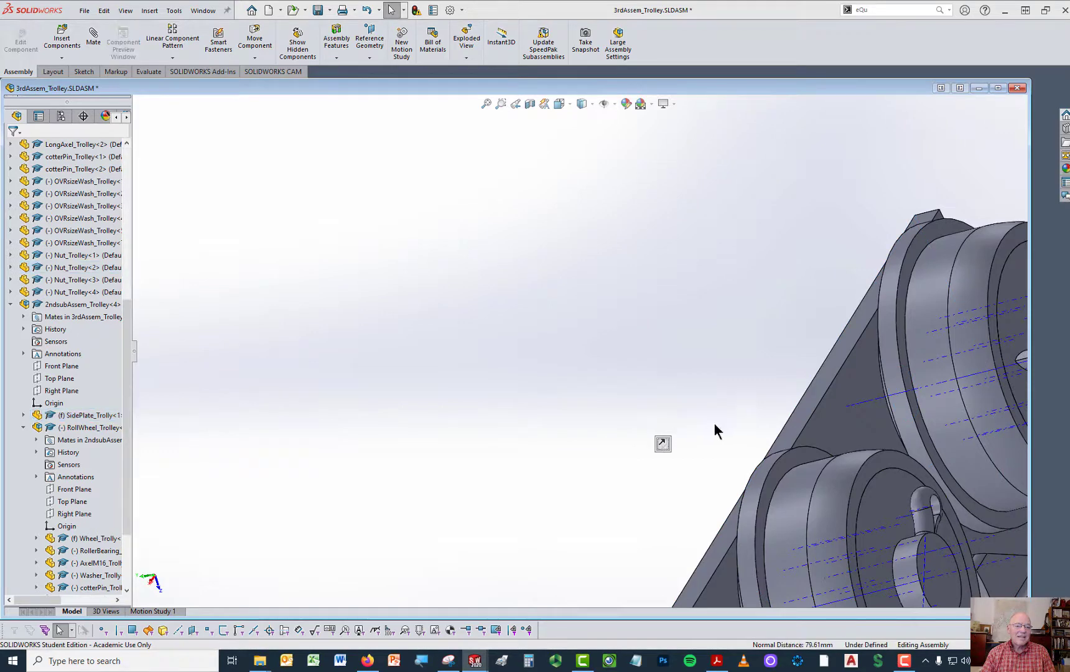
Step: Move the remaining loose nut in front of the side plate, beside the bare threaded axle
middle_drag(738, 406, 543, 458)
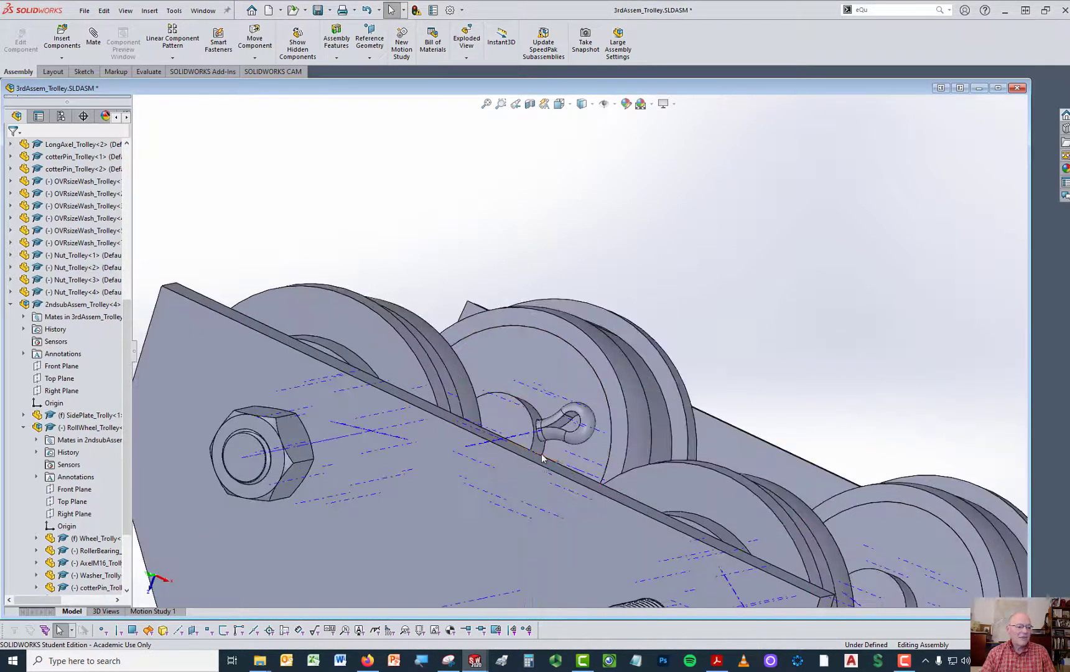
scroll(542, 458, up, 3)
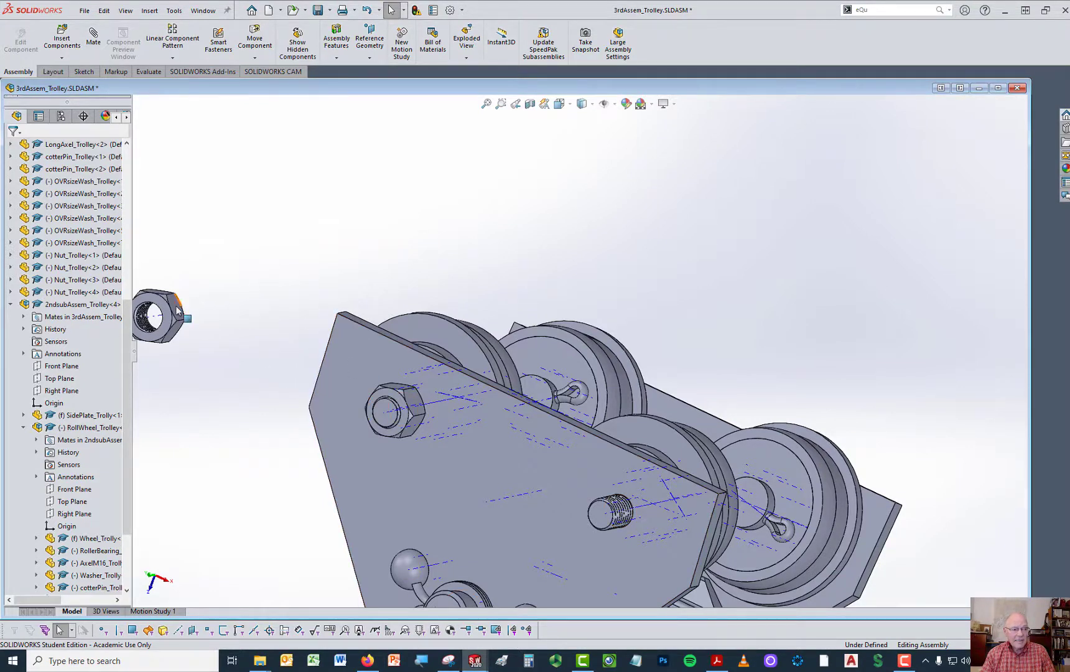
drag(179, 314, 553, 470)
scroll(553, 470, down, 3)
scroll(477, 501, down, 2)
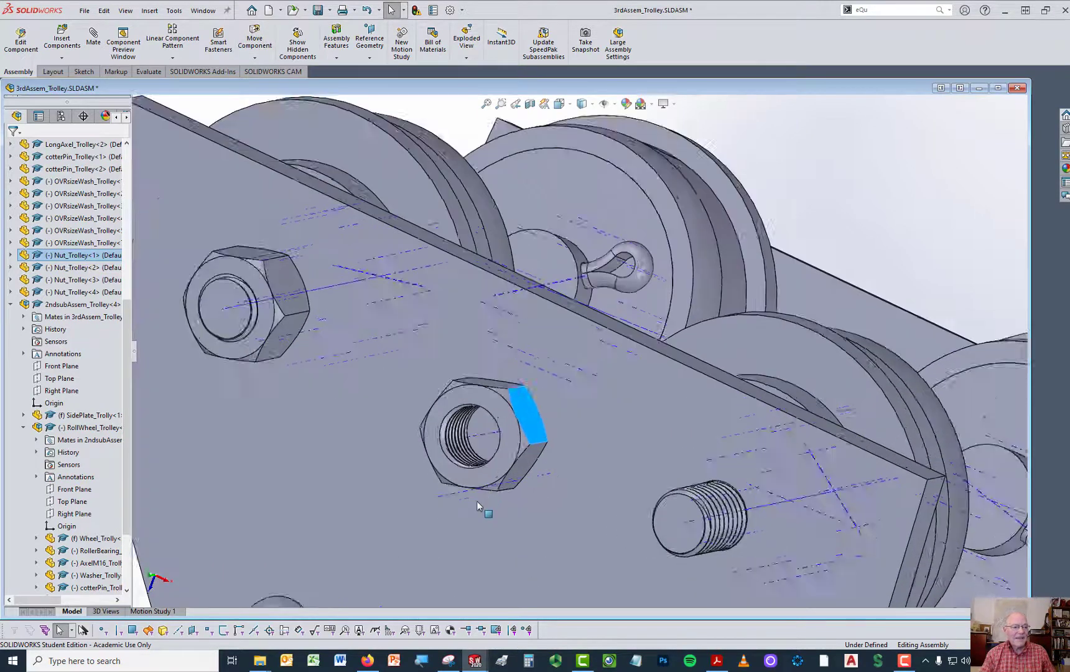
key(Escape)
Step: Mate the remaining nut's axis coincident with the axis of the bare threaded axle
click(490, 418)
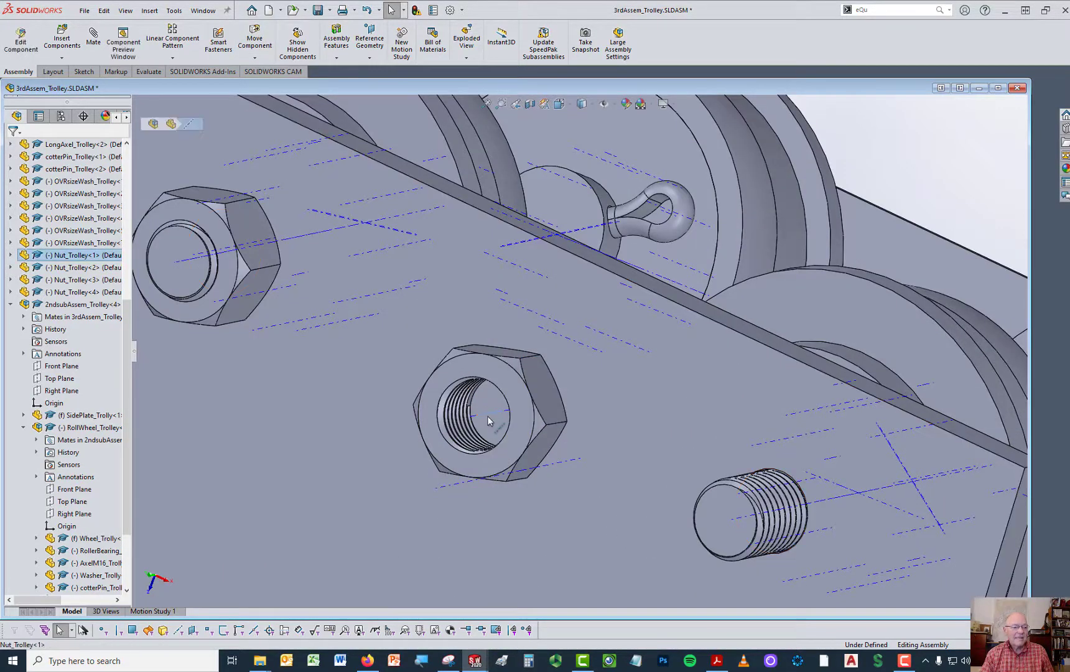
ctrl+click(744, 522)
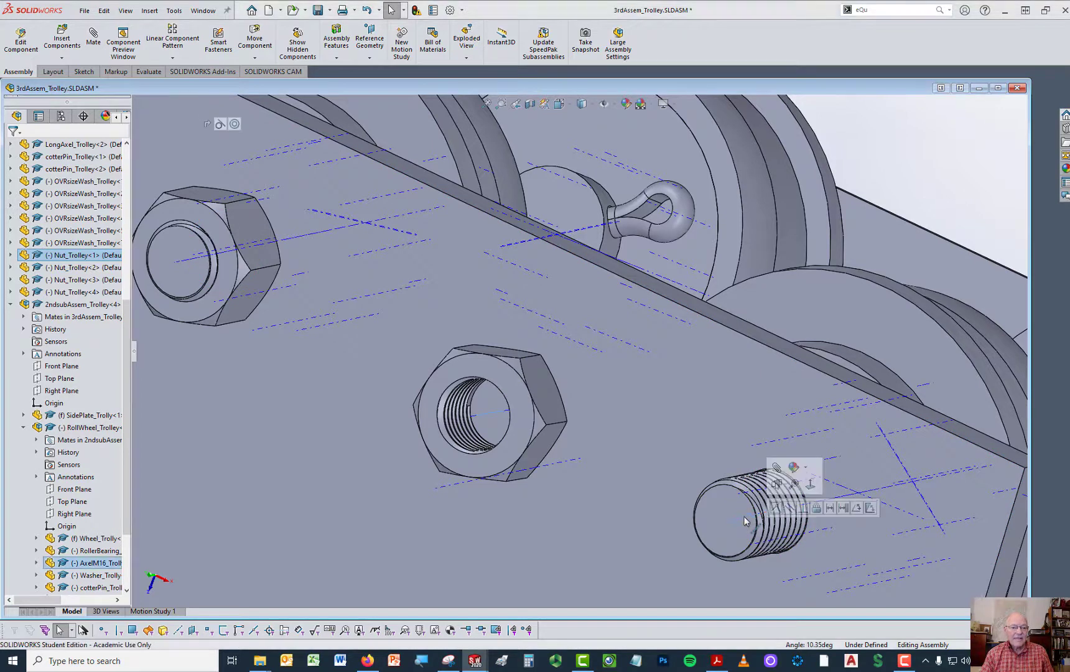
click(775, 508)
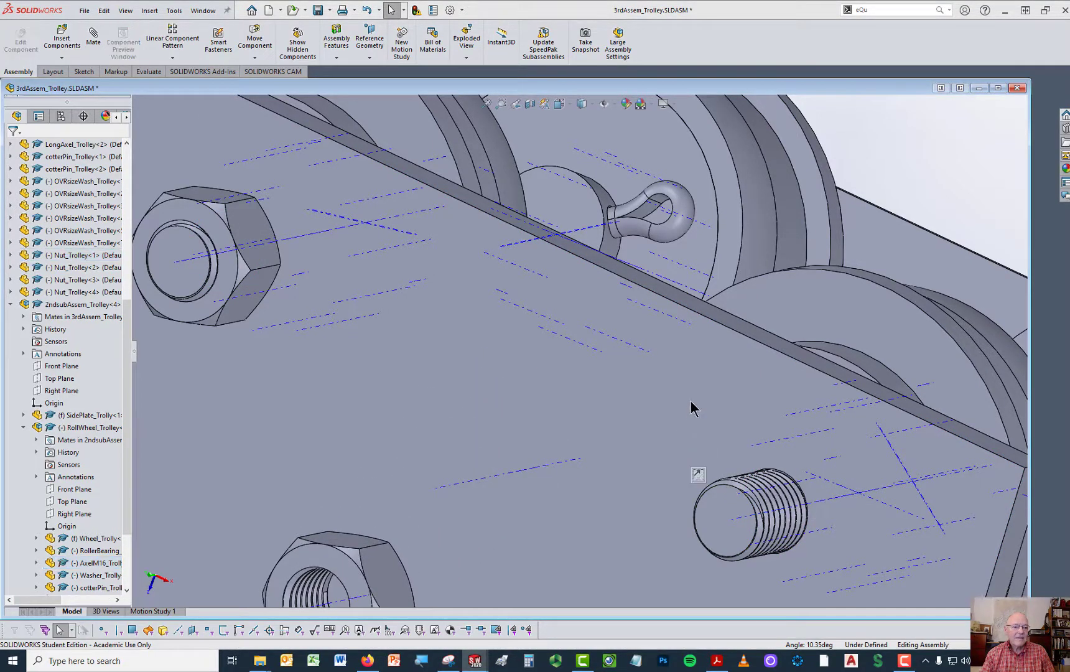
Step: Mate the remaining nut's flat end face coincident with the side plate's outer face
click(632, 490)
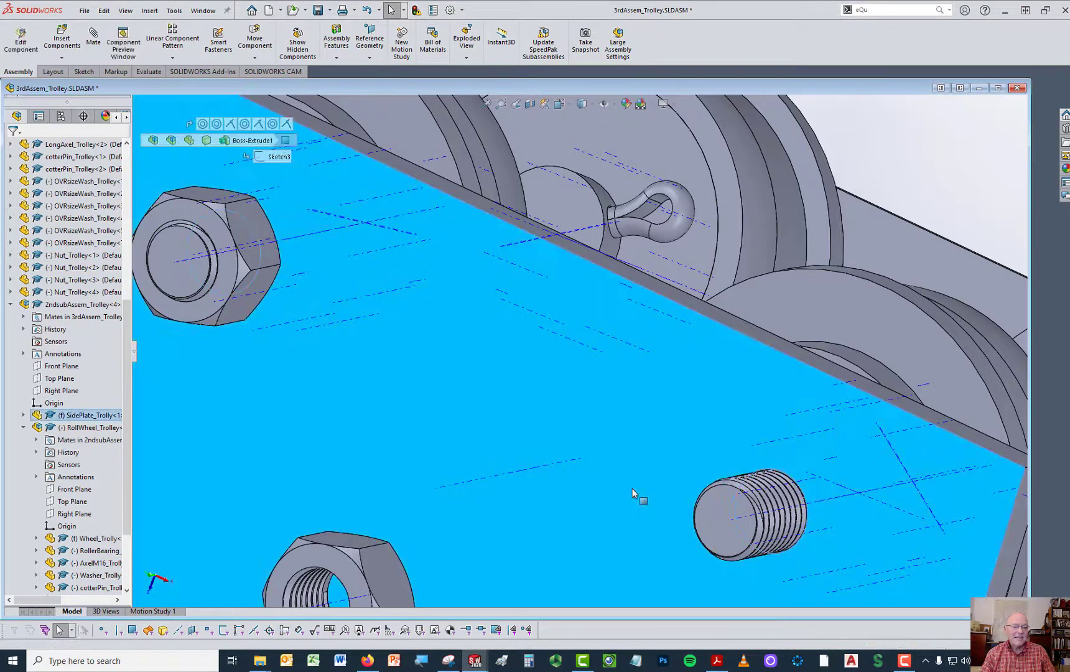
middle_drag(606, 503, 465, 514)
scroll(466, 514, up, 4)
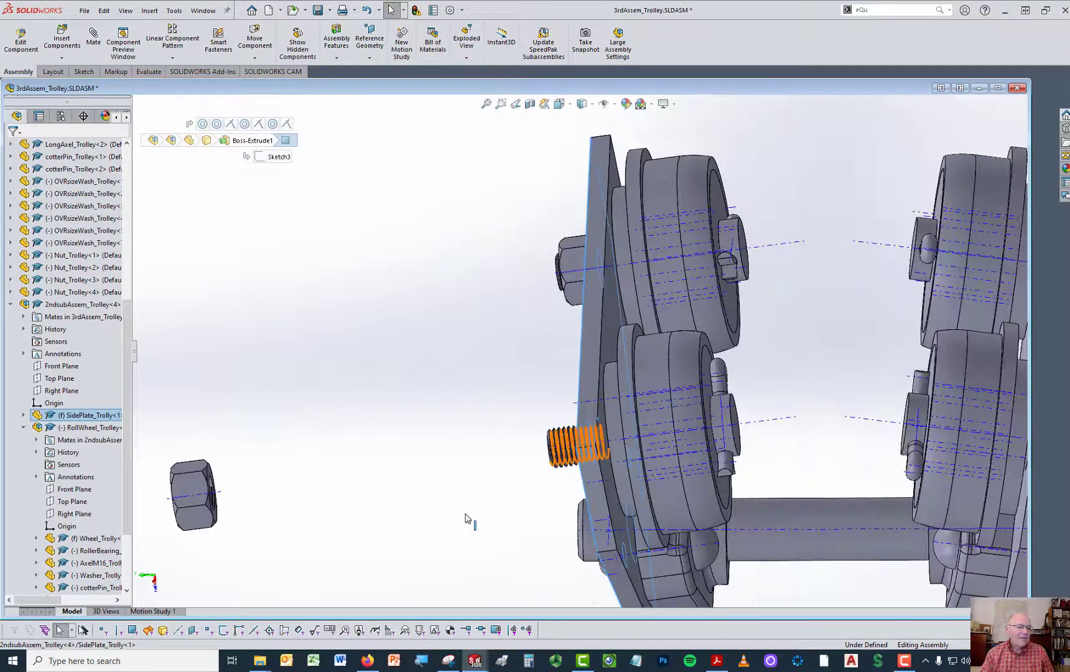
scroll(215, 466, down, 4)
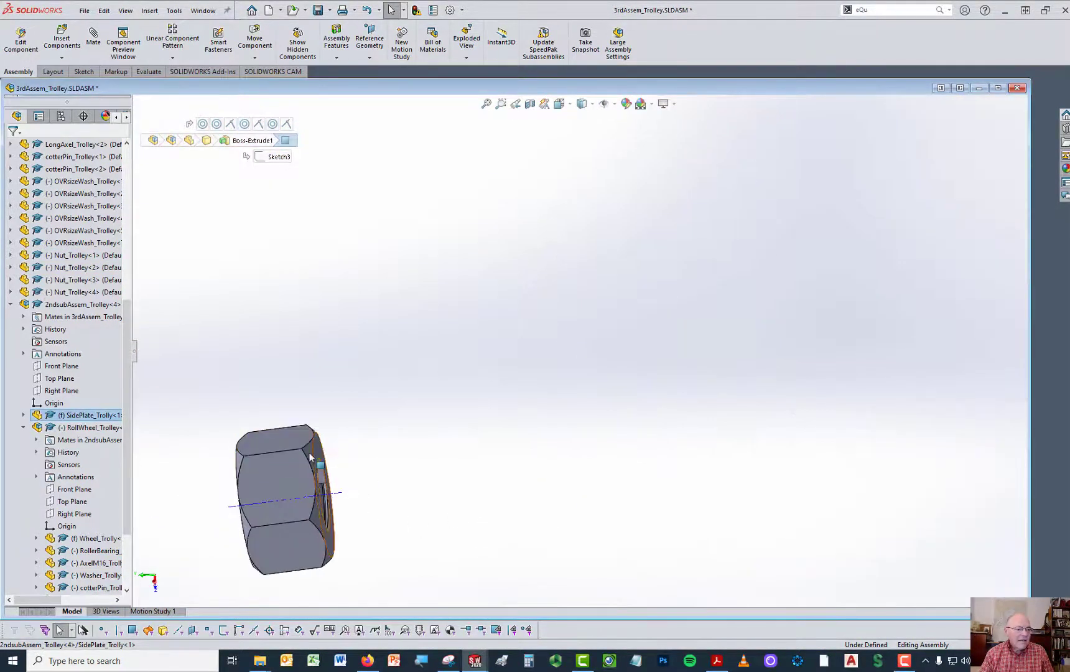
click(319, 457)
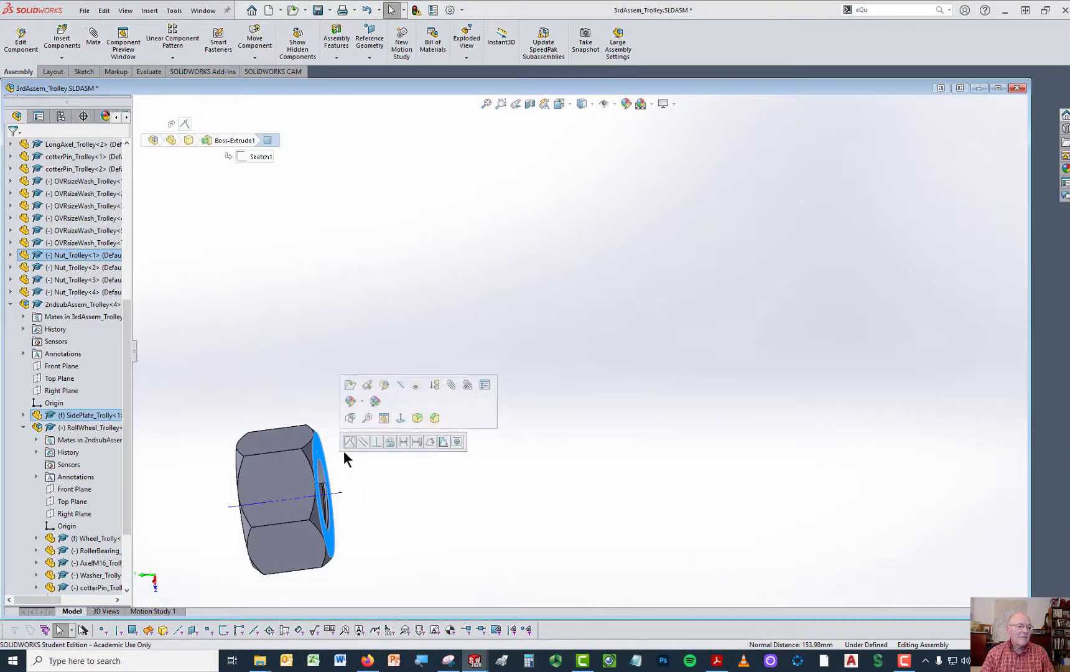
click(351, 443)
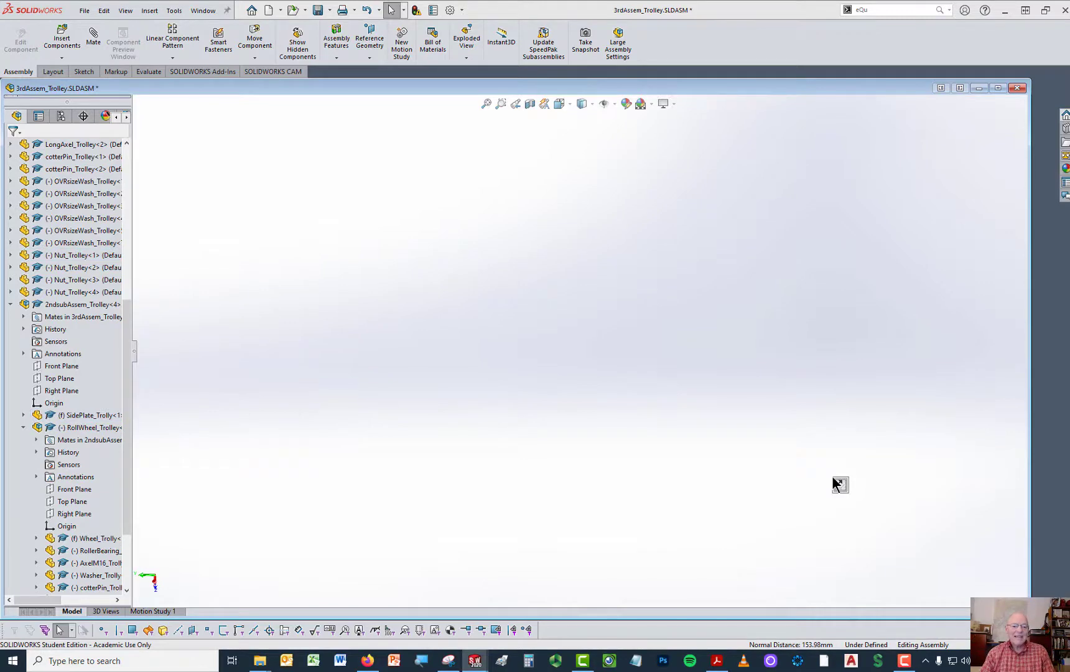
Step: Show the whole trolley in trimetric view and hide the axis lines
right_click(913, 388)
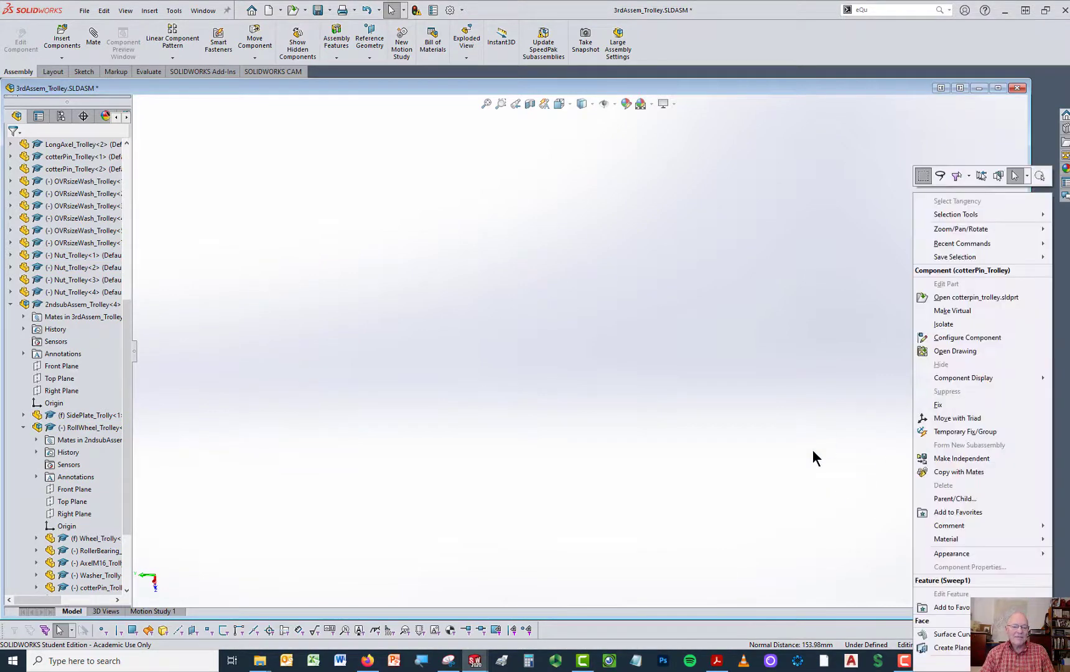
click(778, 445)
right_drag(764, 421, 818, 367)
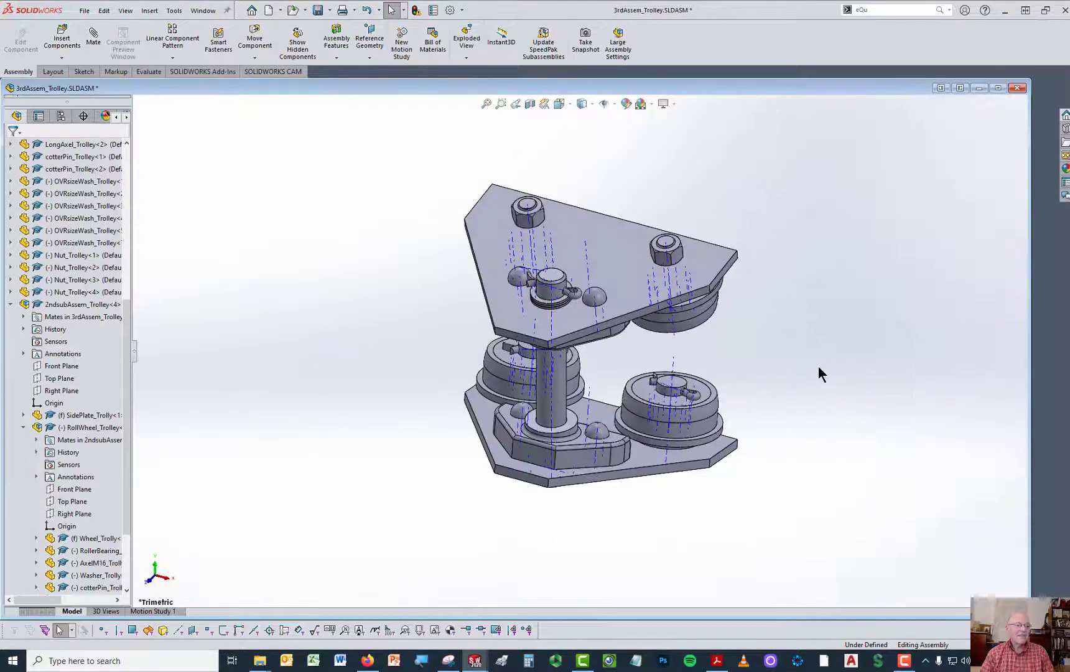
click(614, 103)
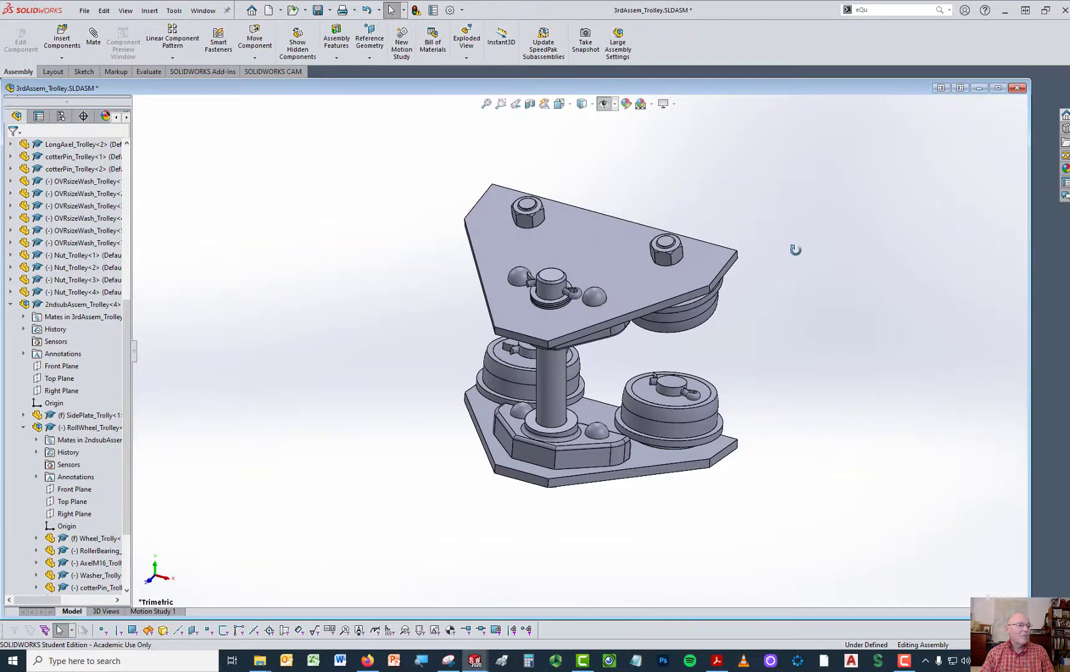
middle_drag(795, 250, 635, 155)
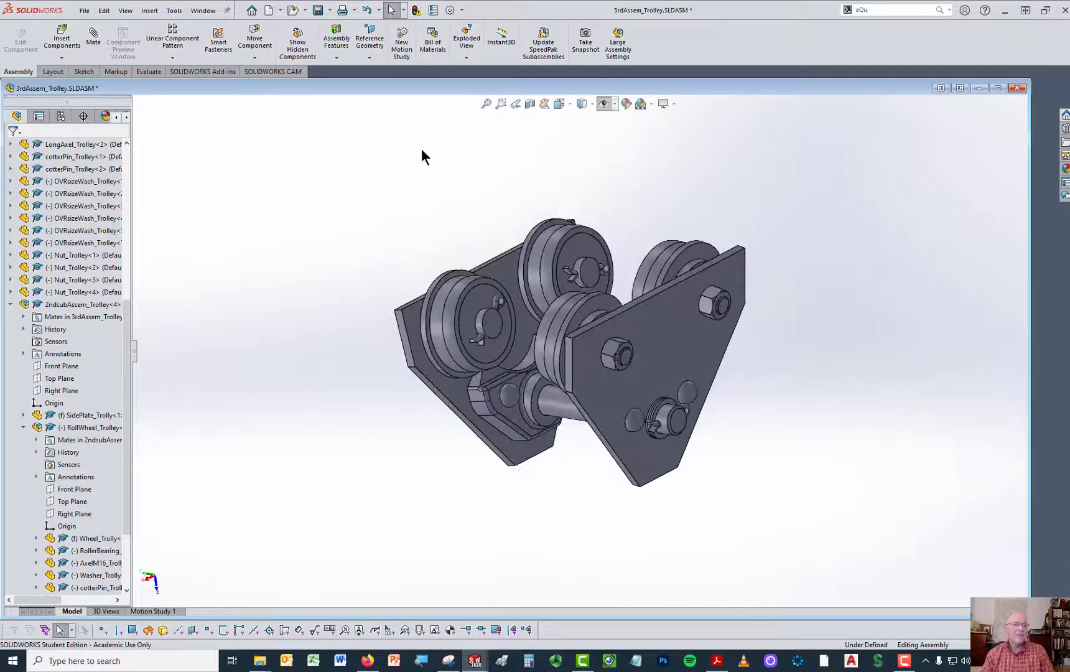
Step: Switch to FinalAssmn_Trolley.SLDASM and move the trolley next to the I-beam, rotating it so both side plates stand upright
click(203, 11)
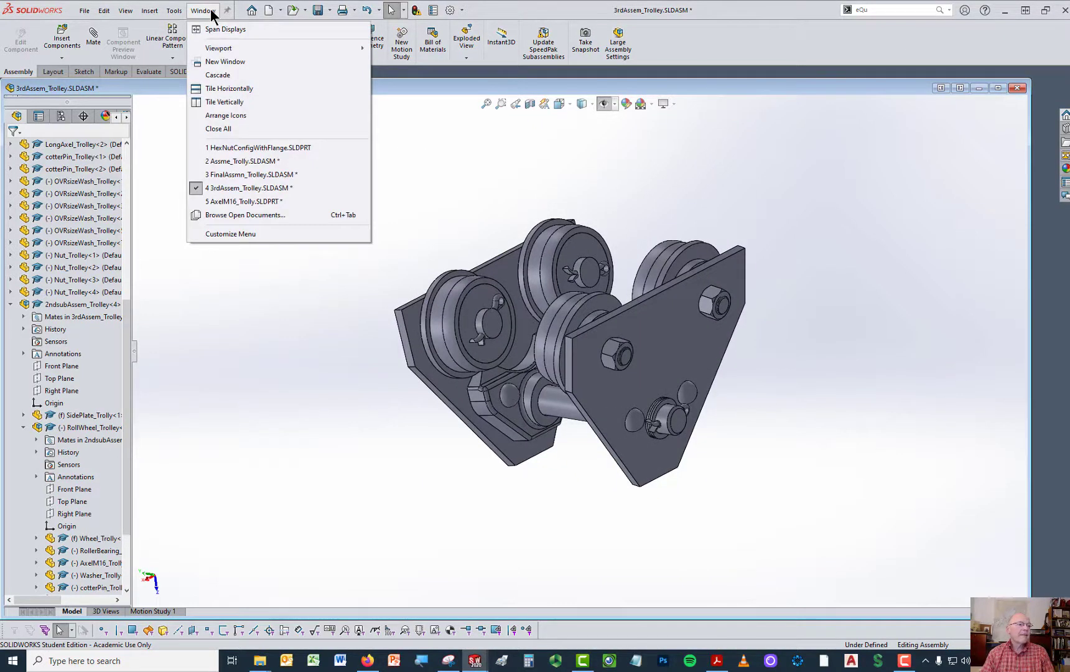
click(236, 176)
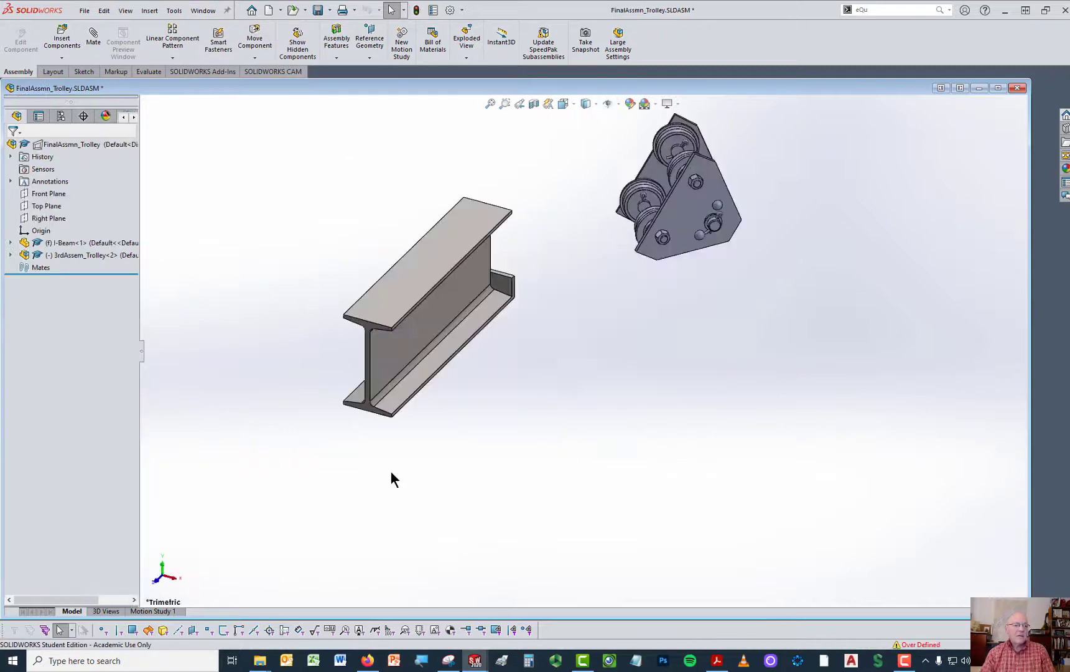
drag(697, 213, 583, 358)
right_drag(735, 253, 684, 256)
key(Escape)
key(Escape)
middle_drag(477, 383, 501, 358)
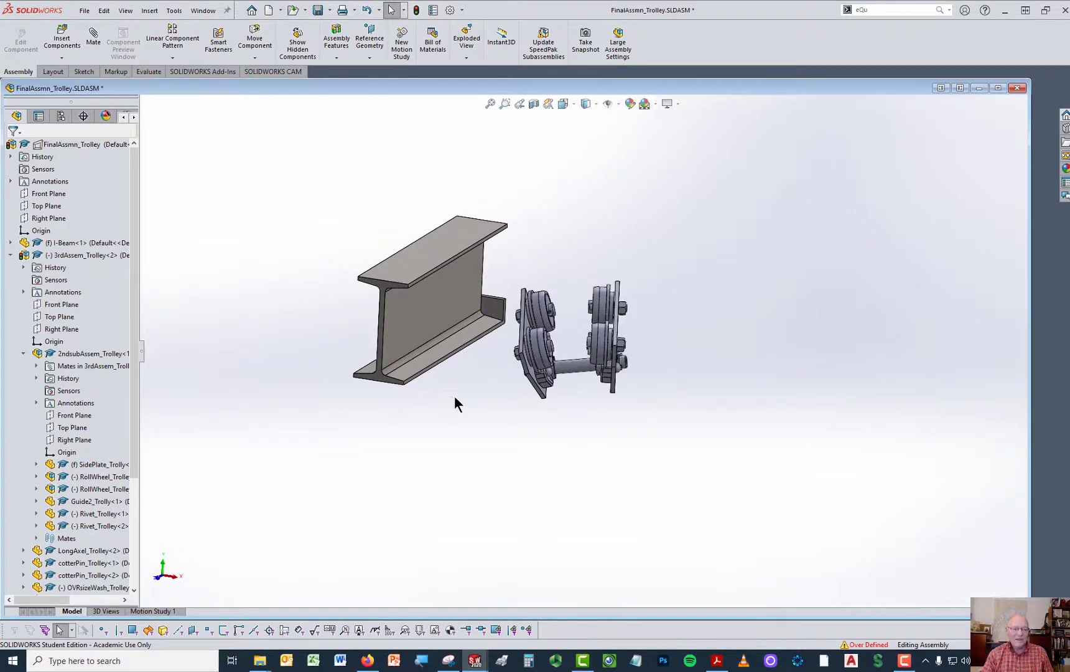
Step: Split the display into four views and move the trolley so its wheel pairs straddle the I-beam's lower flange
key(space)
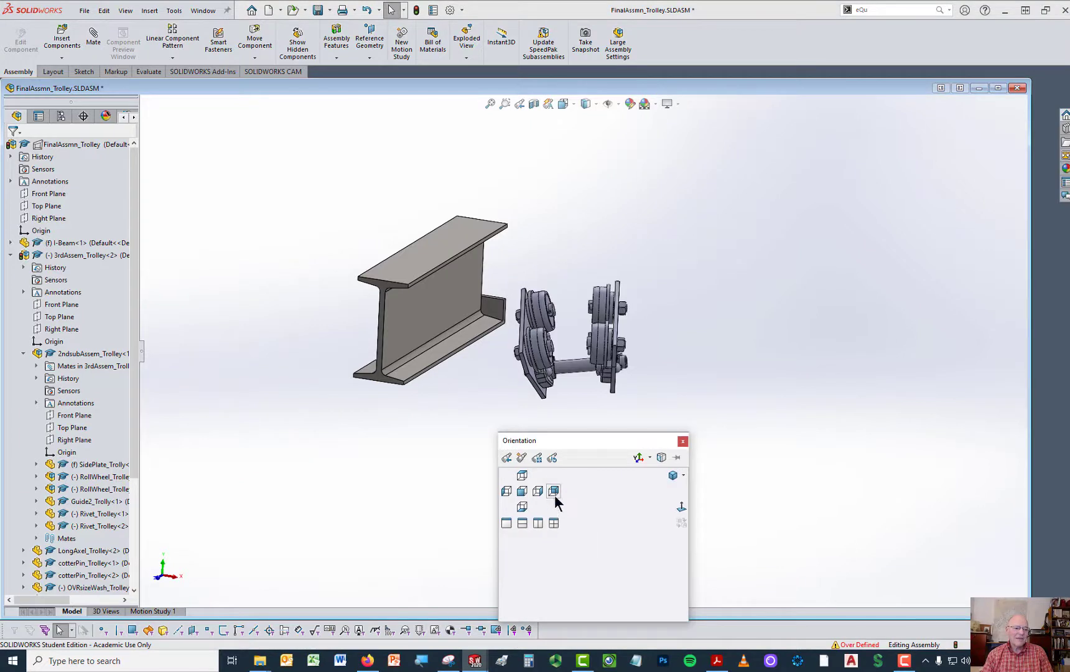
click(553, 524)
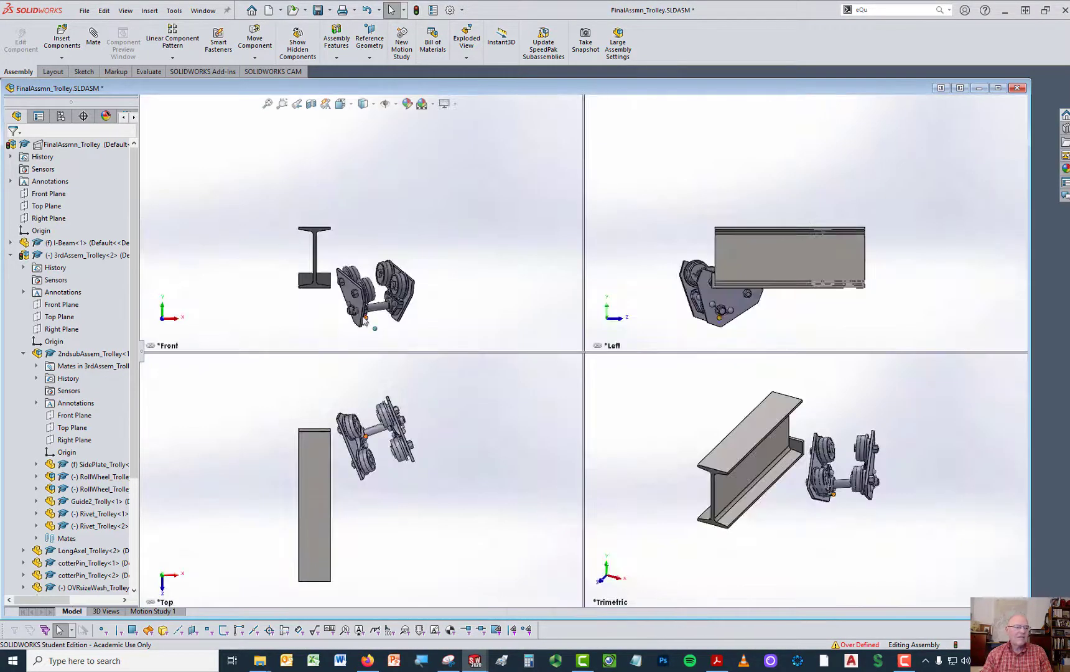
click(317, 291)
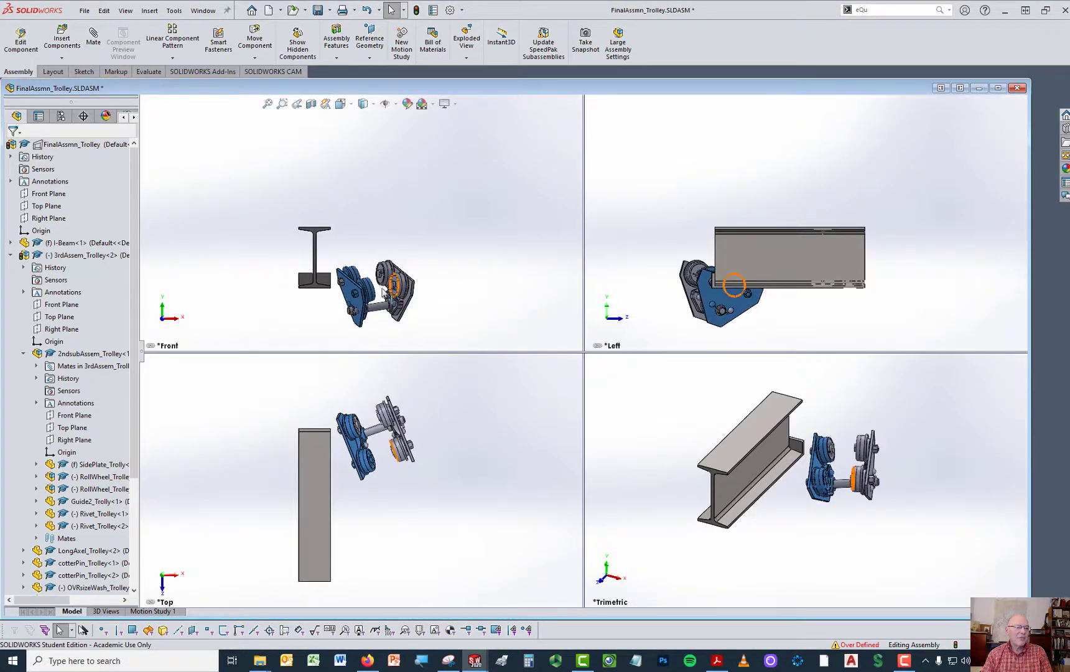
drag(382, 292, 323, 280)
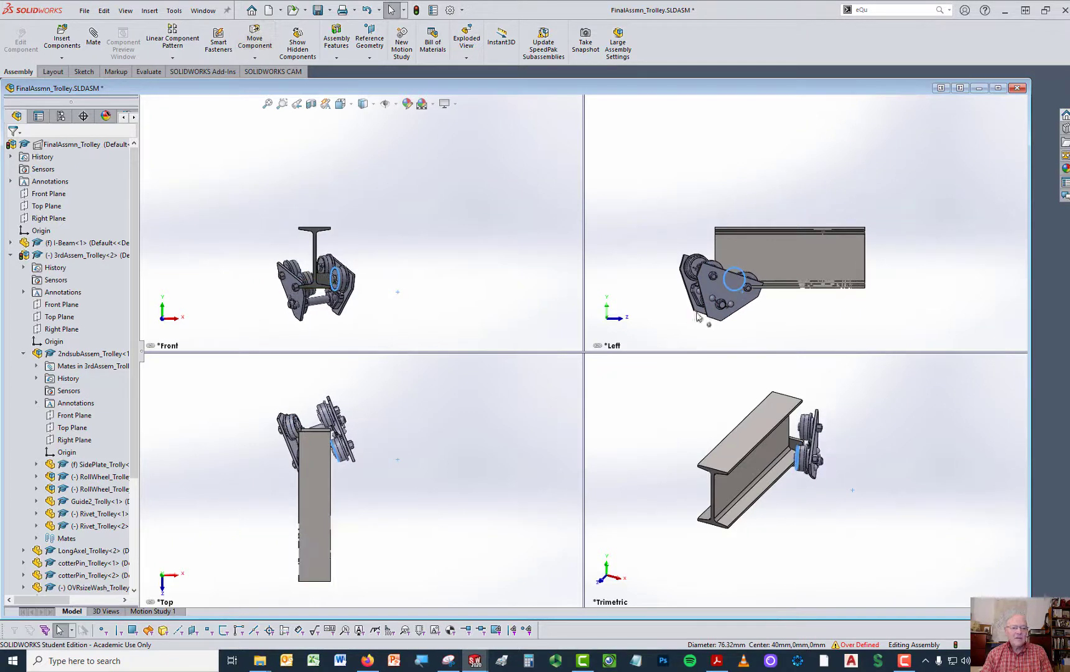
drag(326, 300, 311, 295)
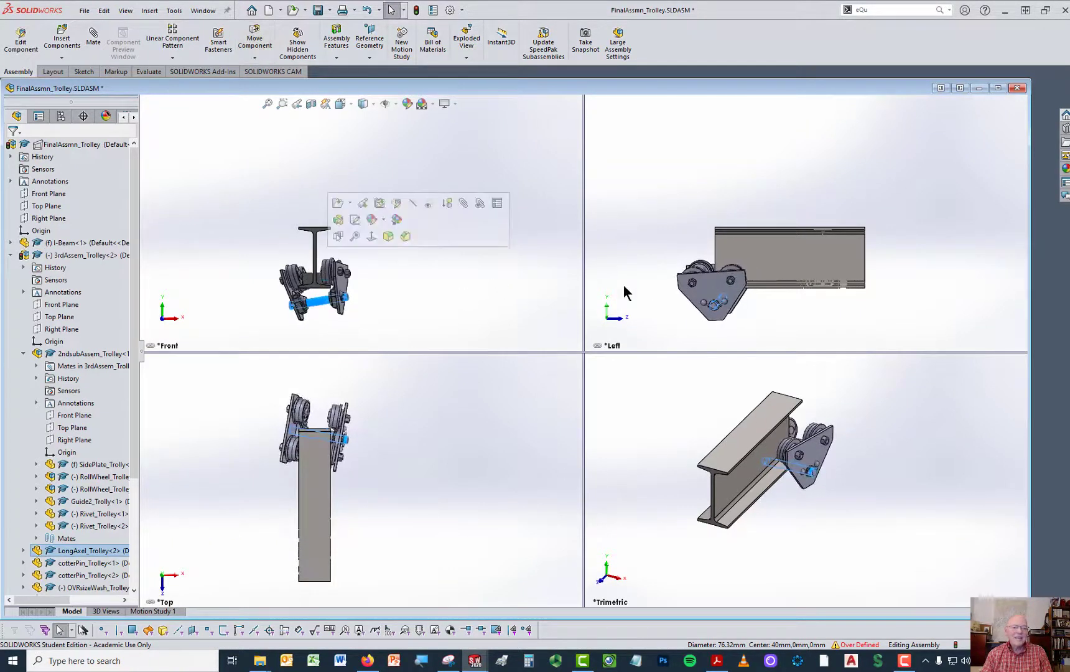
drag(724, 283, 769, 243)
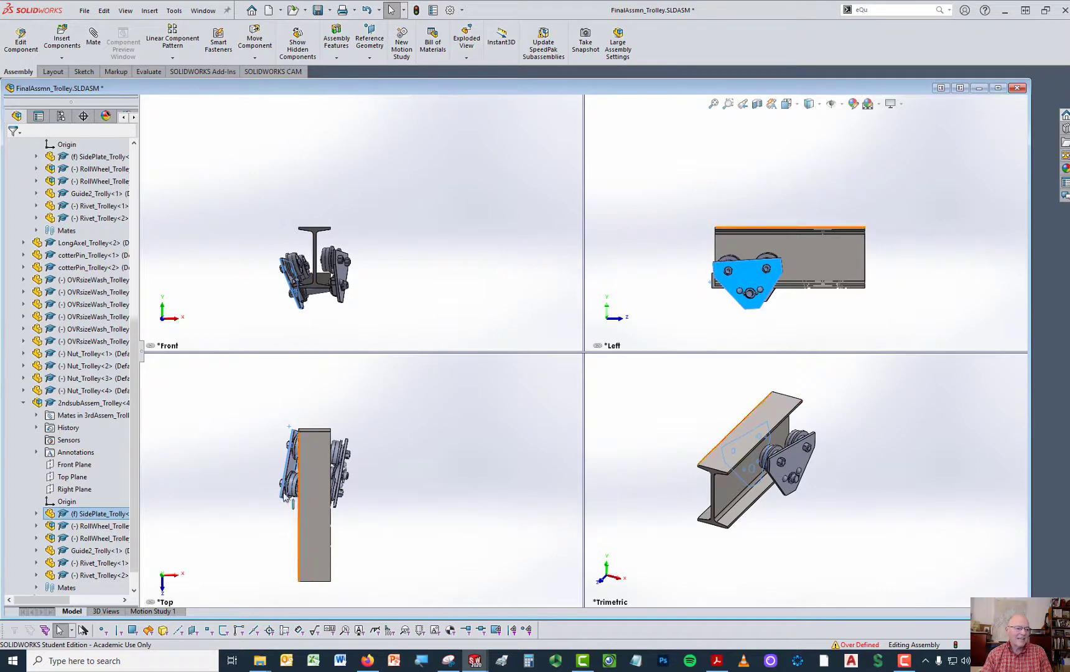
Step: Adjust the two side subassemblies so they sit roughly symmetrically on both sides of the I-beam's web
click(296, 494)
click(355, 453)
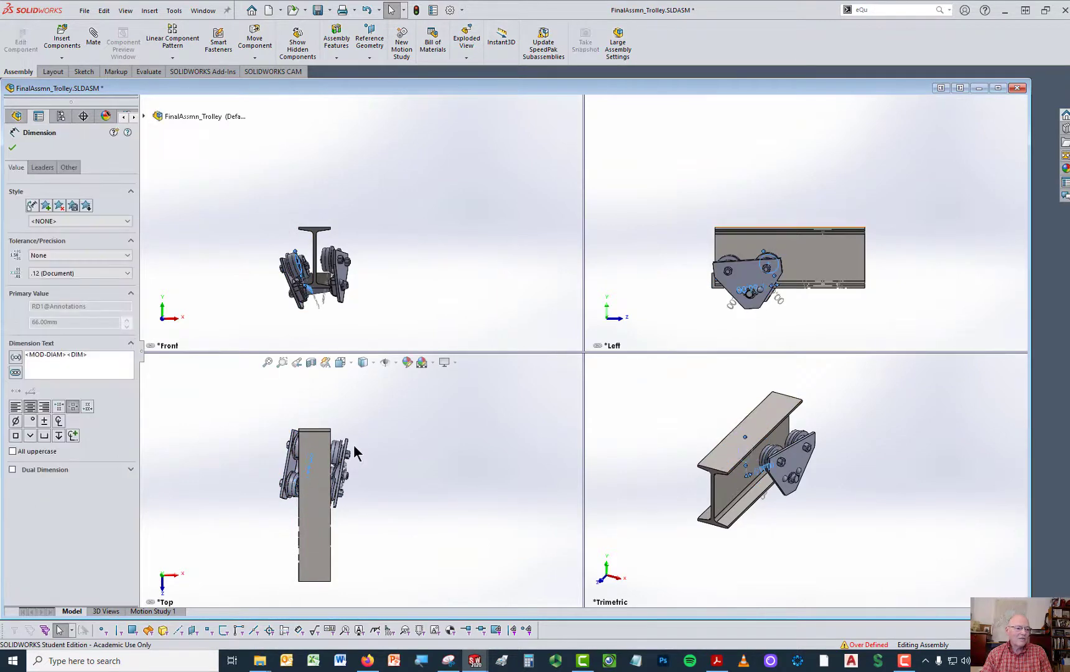
click(288, 485)
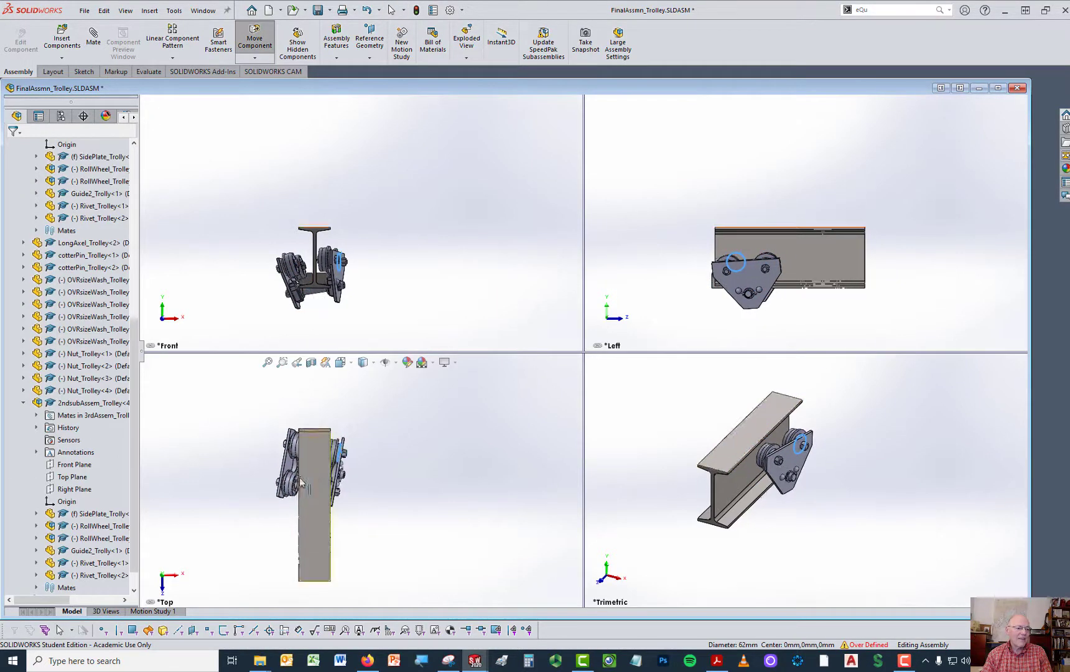
drag(283, 489, 293, 462)
click(481, 258)
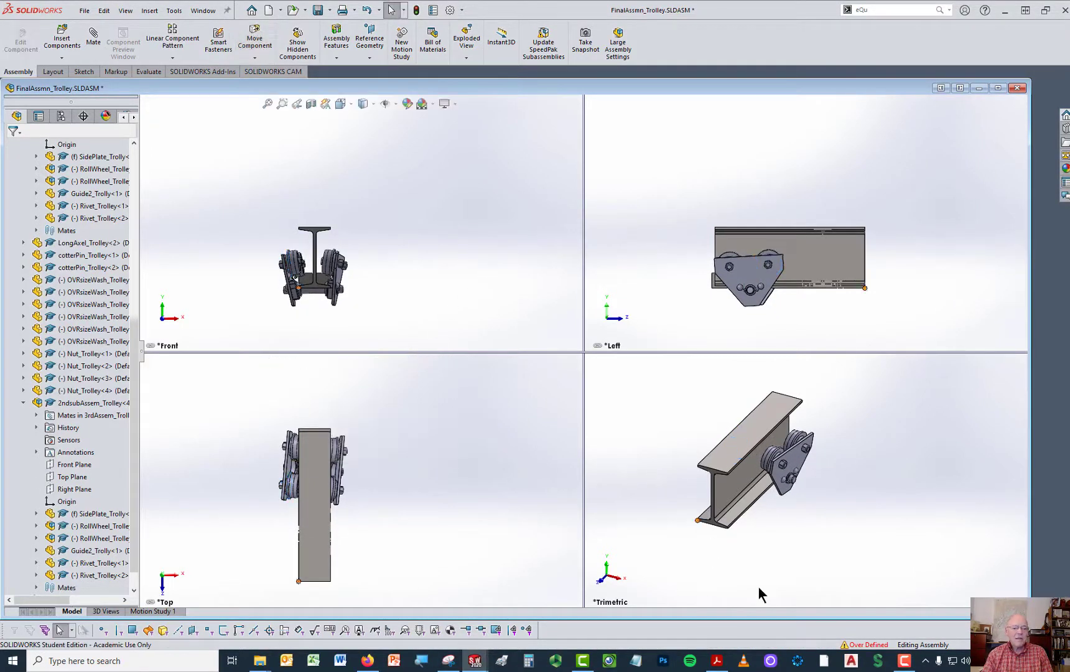
Step: Return to a single viewport showing the trolley wheels and the I-beam's lower flange from the beam's end
click(884, 493)
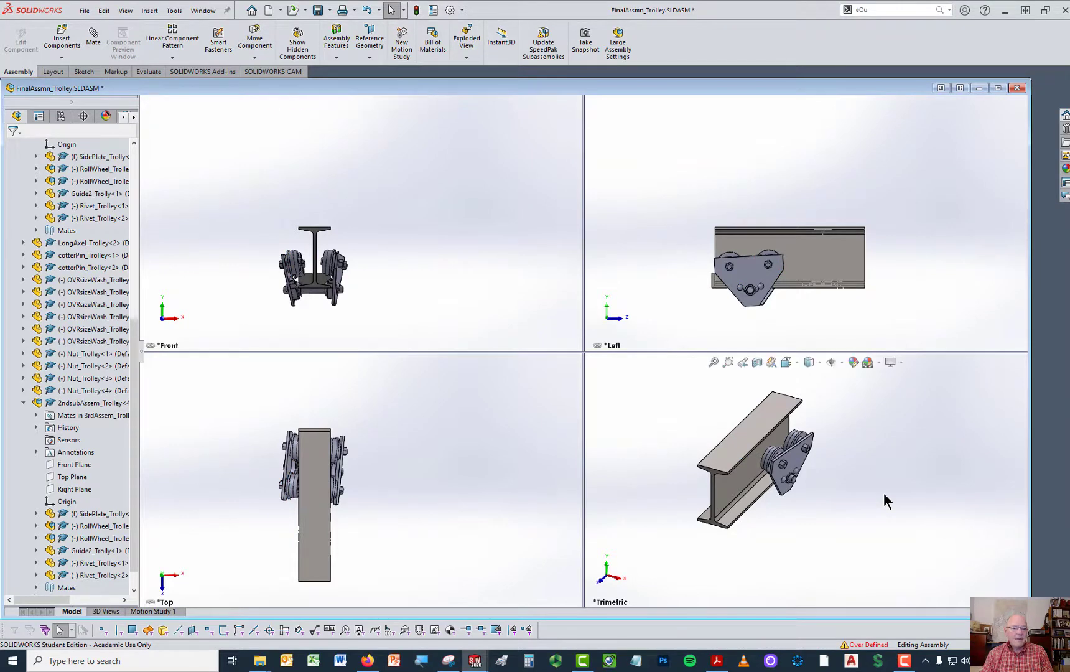
key(space)
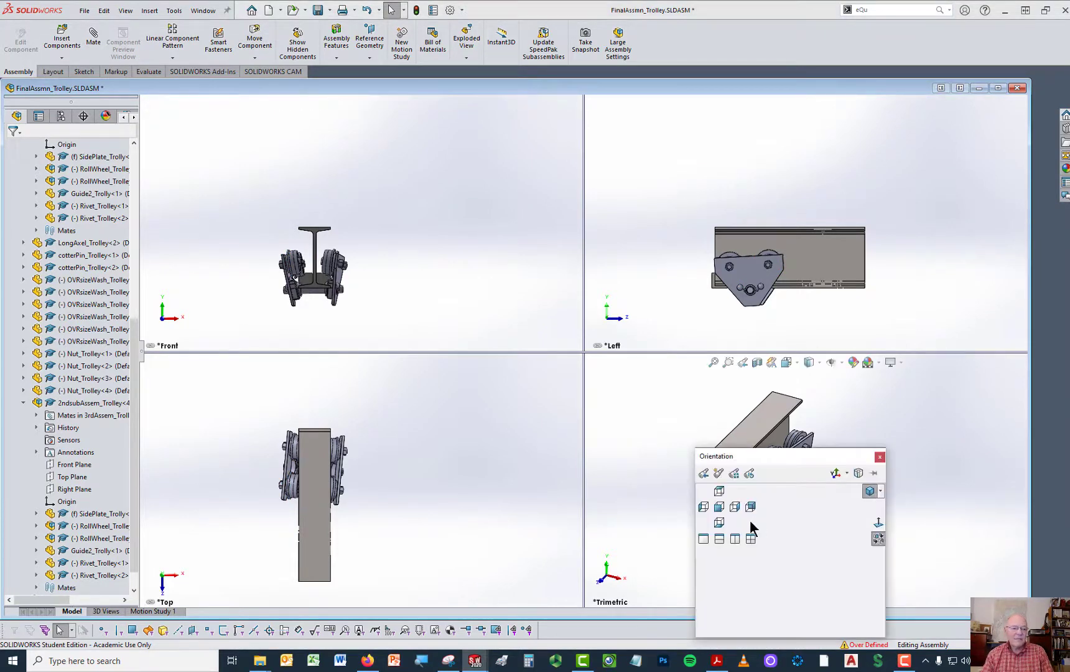
click(703, 539)
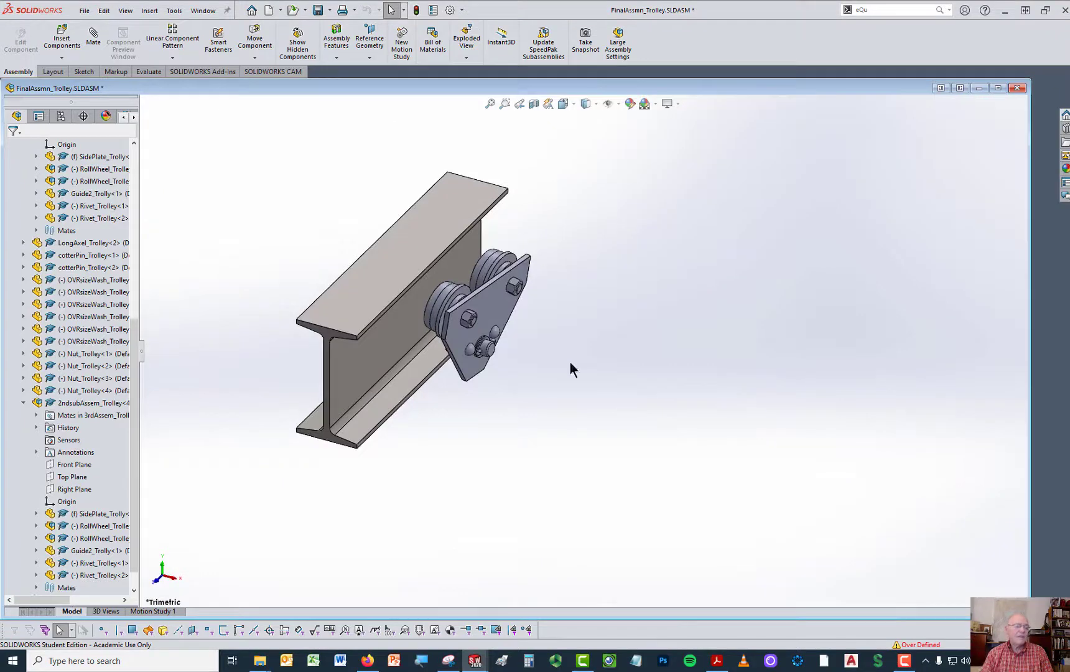
scroll(411, 318, down, 5)
scroll(413, 319, up, 5)
middle_drag(534, 401, 610, 326)
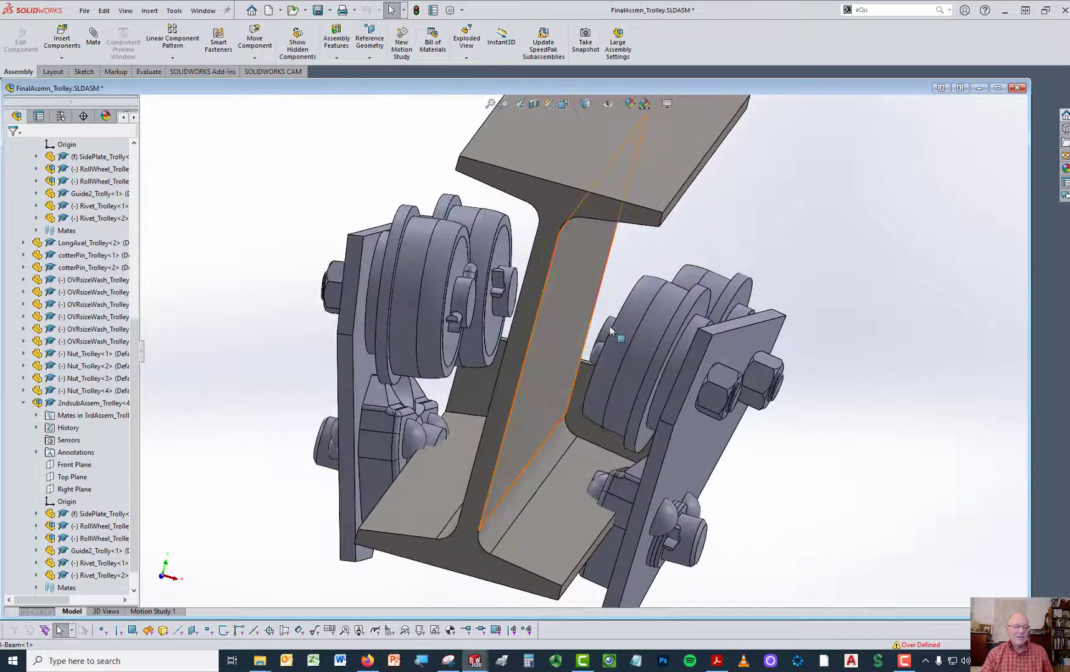
click(627, 391)
key(space)
click(569, 524)
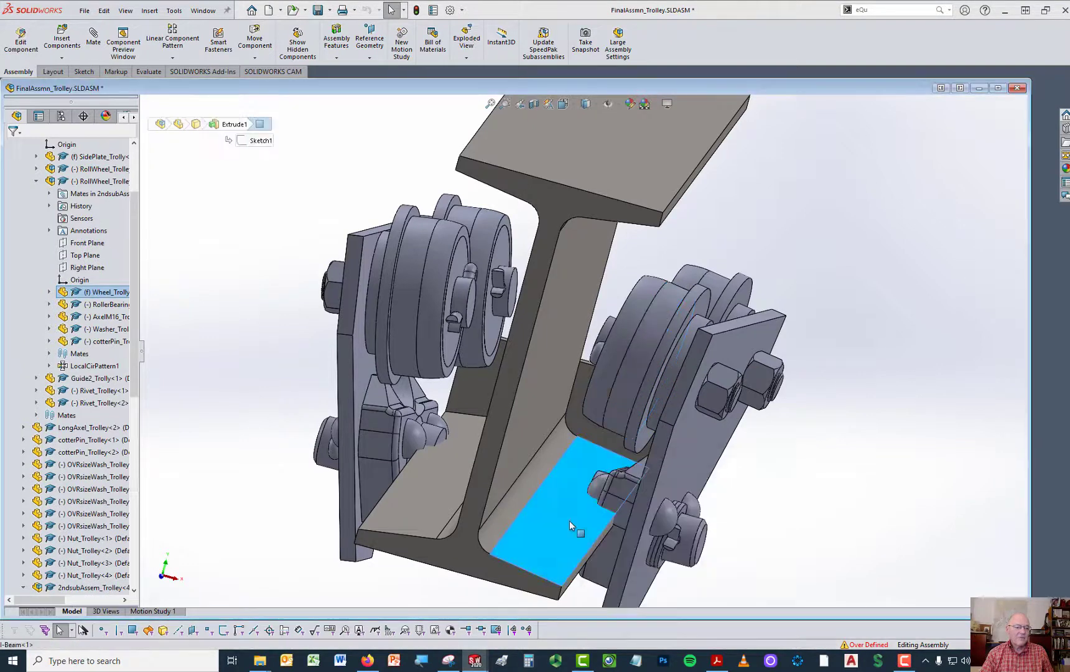
key(space)
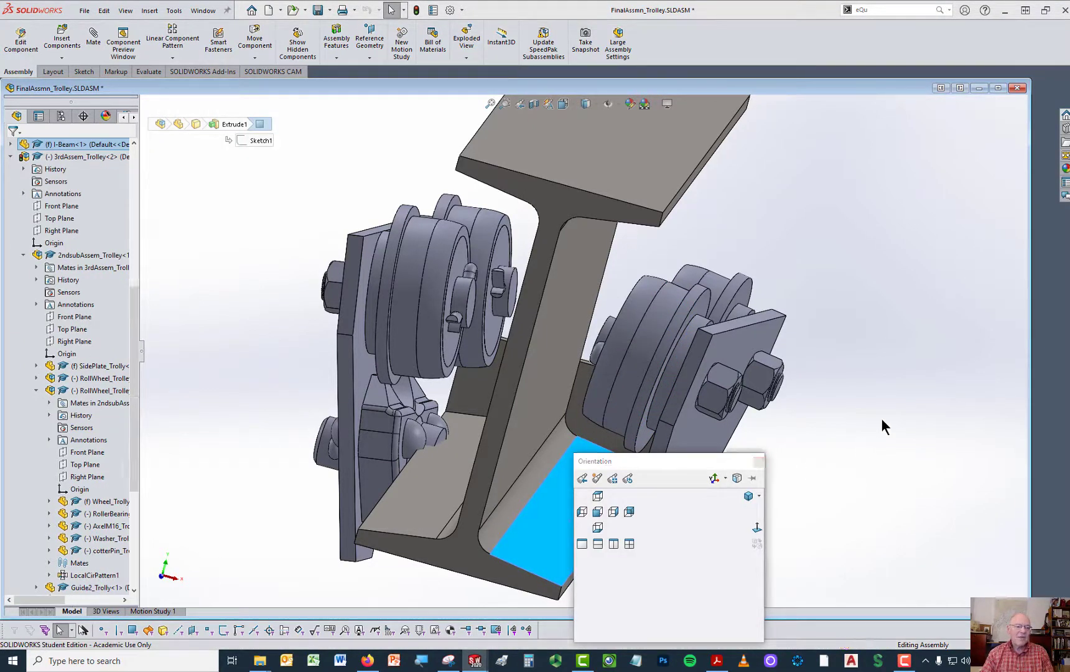
click(834, 428)
Step: Mate the near right-hand wheel's tread tangent to the sloped upper face of the I-beam's lower flange
click(556, 511)
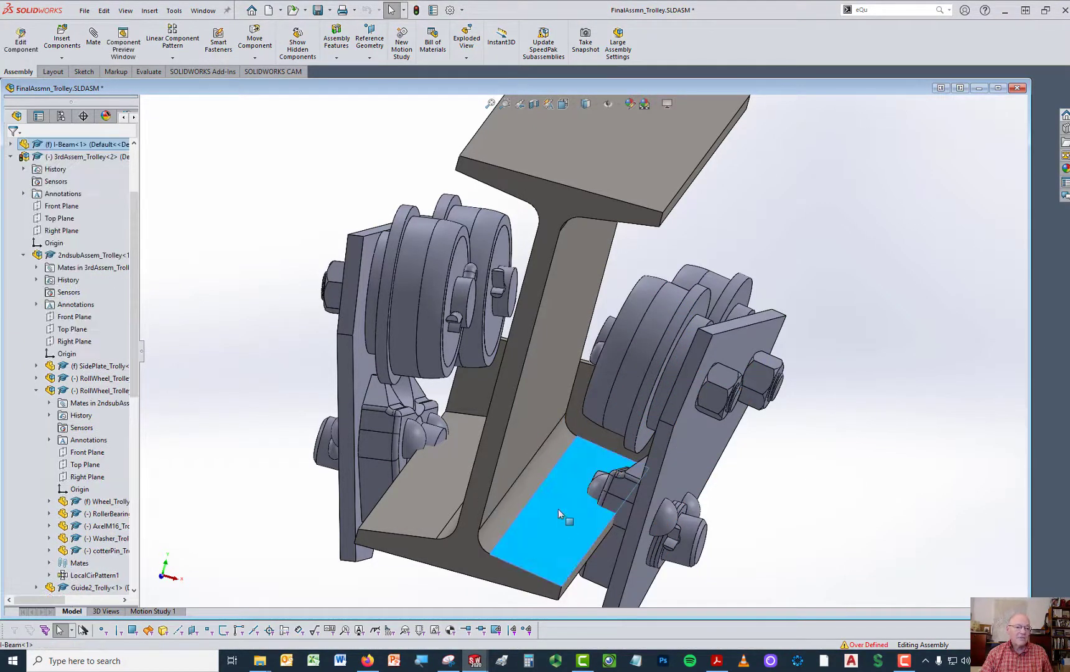
ctrl+click(624, 428)
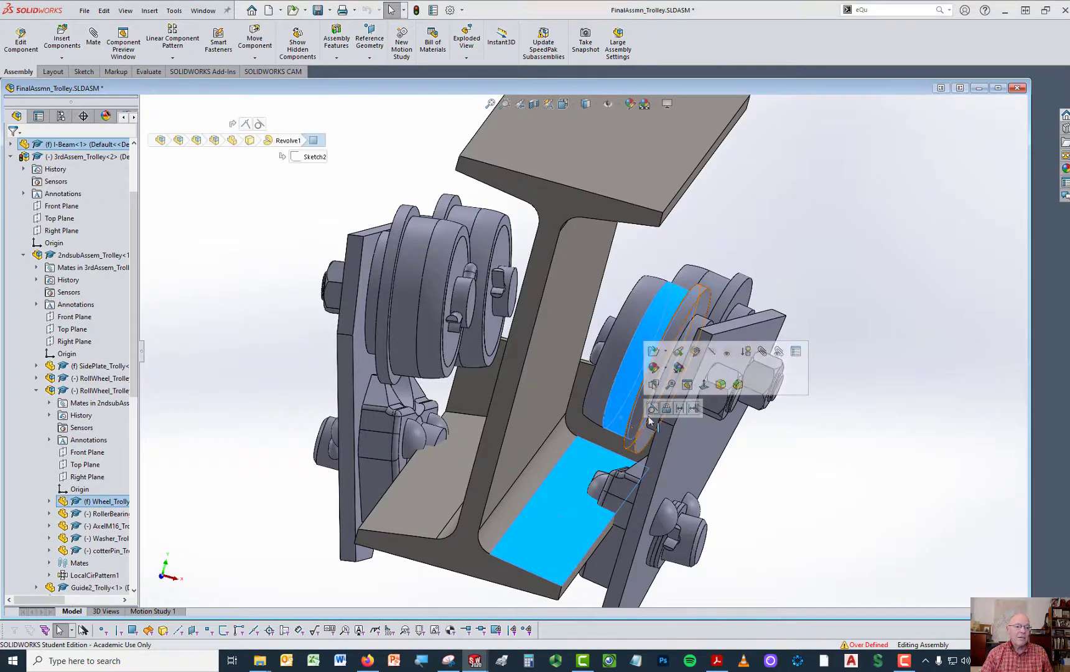
click(653, 411)
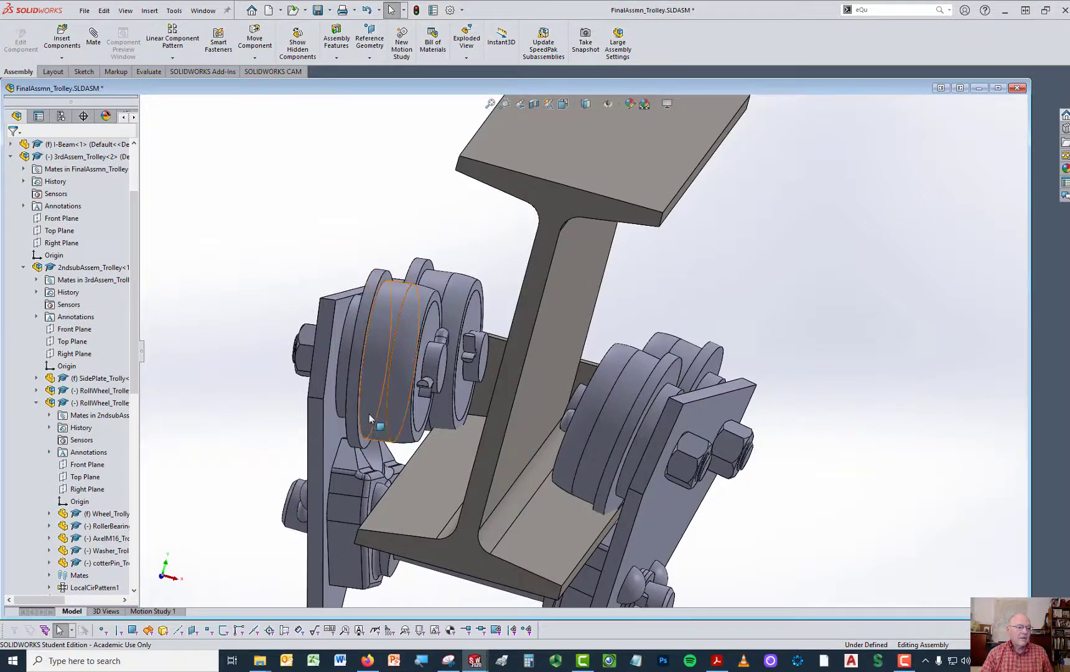
Step: Mate the near left-hand wheel's tread tangent to the sloped lower-flange face on its side of the web
click(370, 418)
ctrl+click(431, 498)
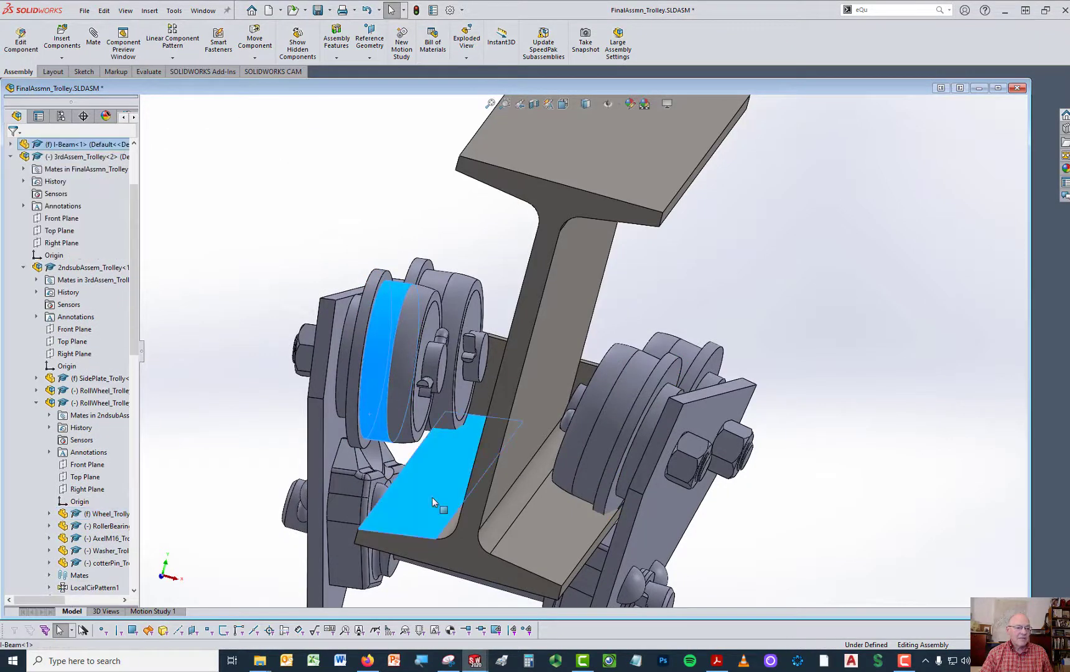
click(464, 488)
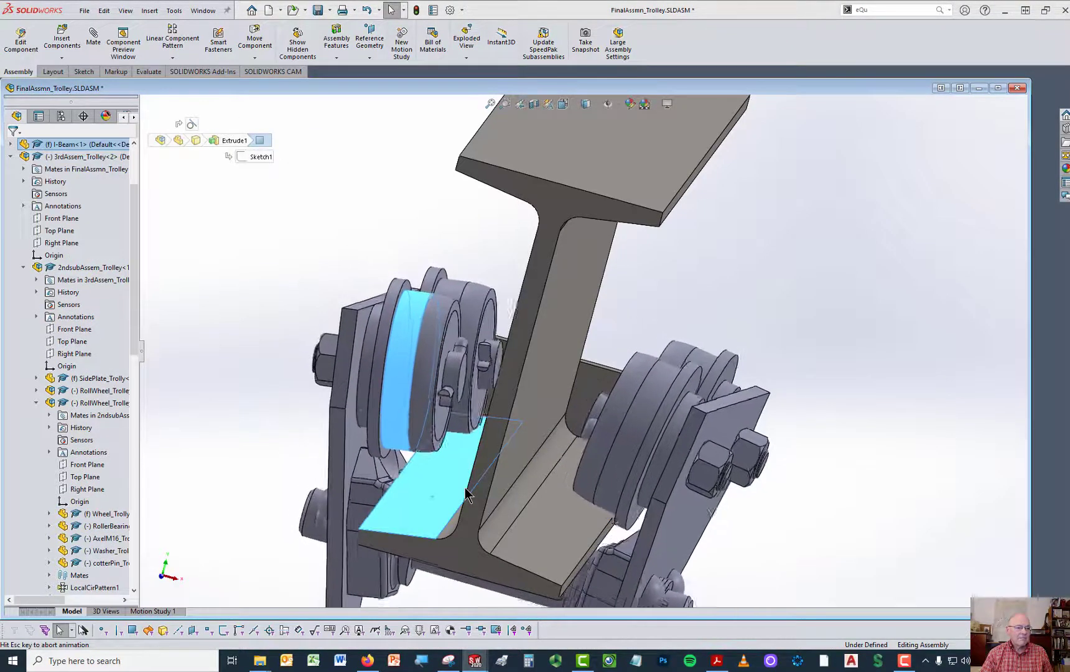
Step: Mate the tread of the right-hand wheel nearest the beam's end stop tangent to the sloped lower-flange face
scroll(776, 418, down, 5)
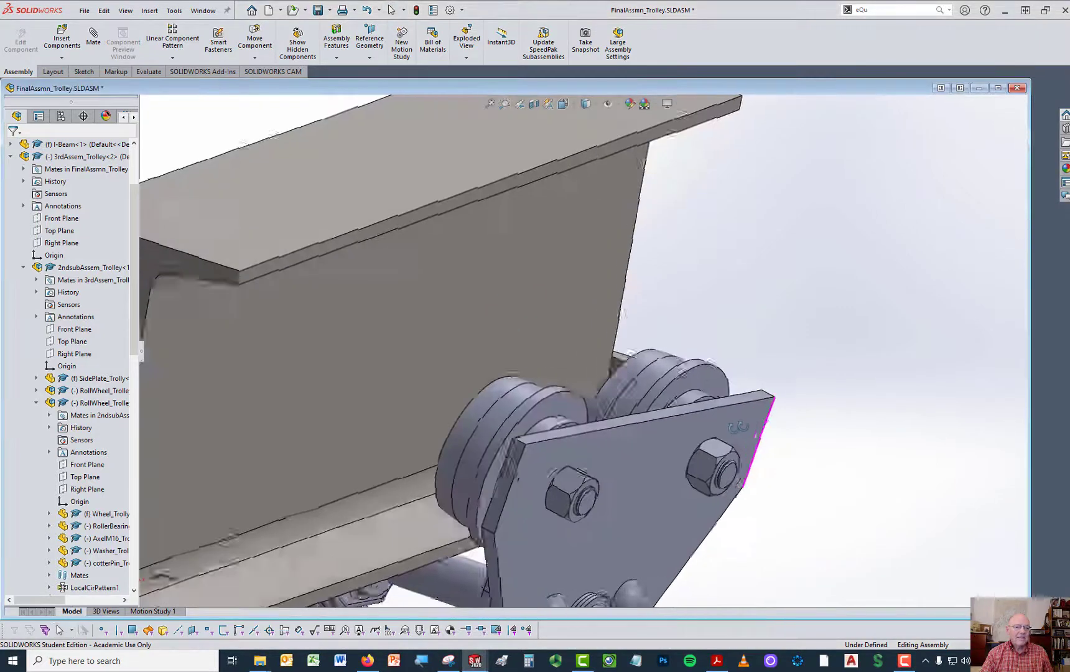
middle_drag(680, 452, 628, 455)
scroll(832, 449, down, 3)
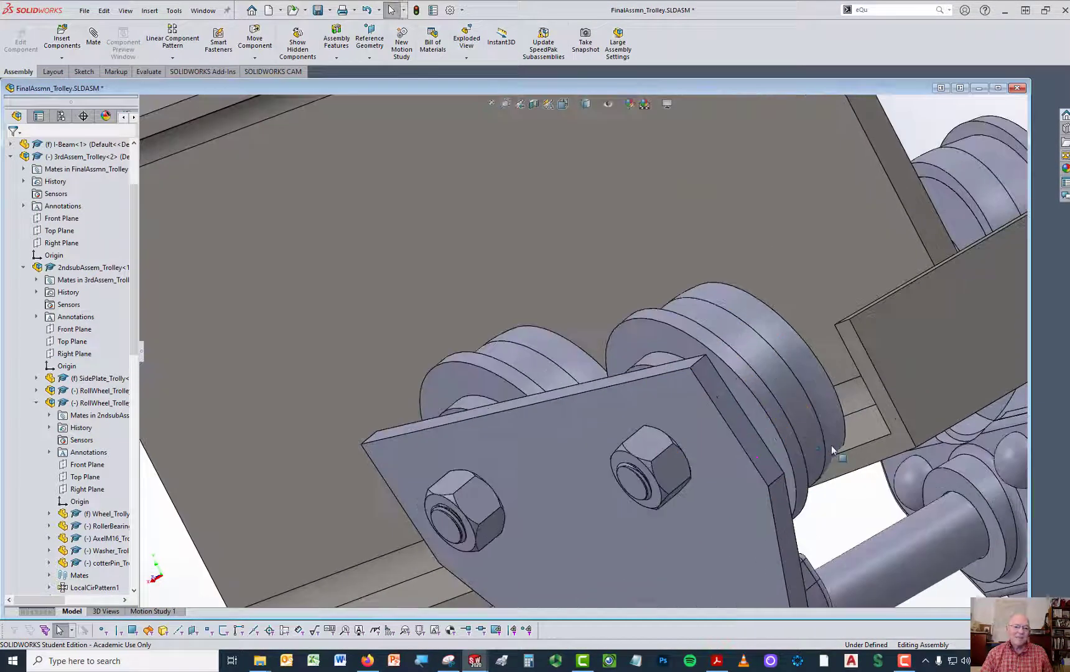
click(808, 436)
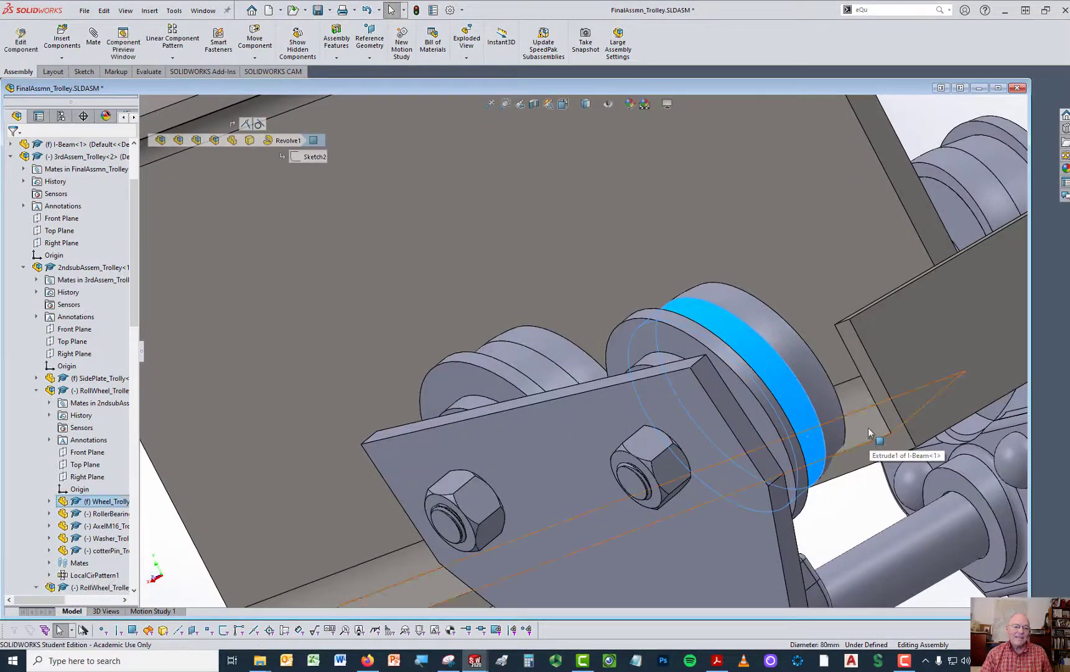
click(902, 419)
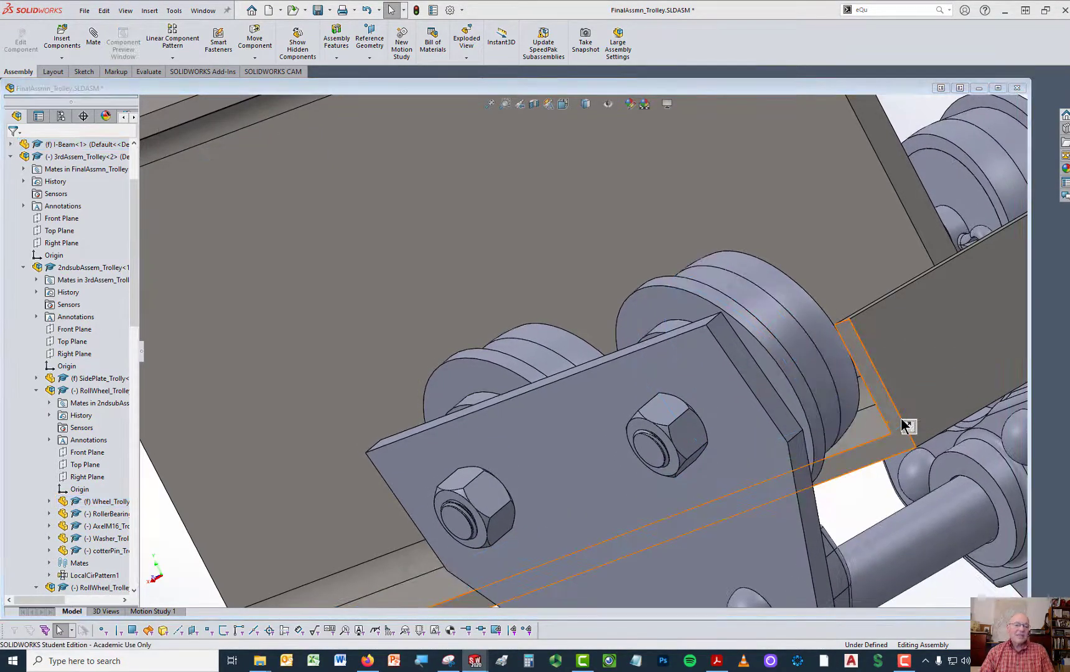
scroll(641, 271, up, 6)
middle_drag(690, 314, 886, 303)
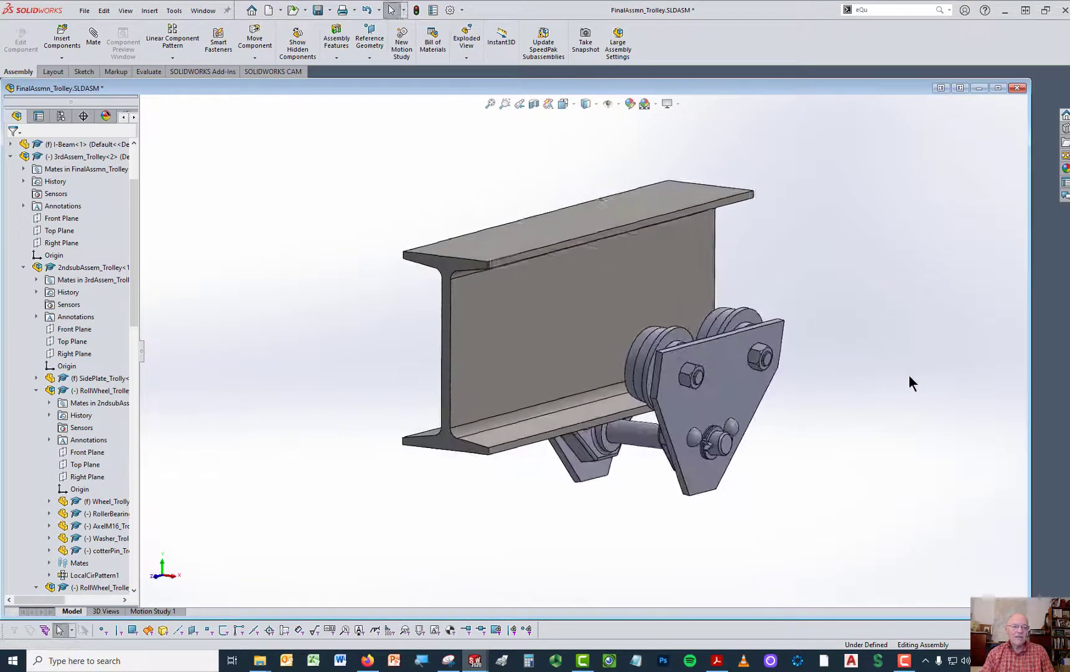
Step: Slide the trolley along the I-beam toward its open end in the trimetric view
key(ctrl+7)
drag(707, 342, 658, 397)
click(800, 409)
Step: Examine how the wheels sit on the I-beam's lower flange from the front and from both sides of the web
key(space)
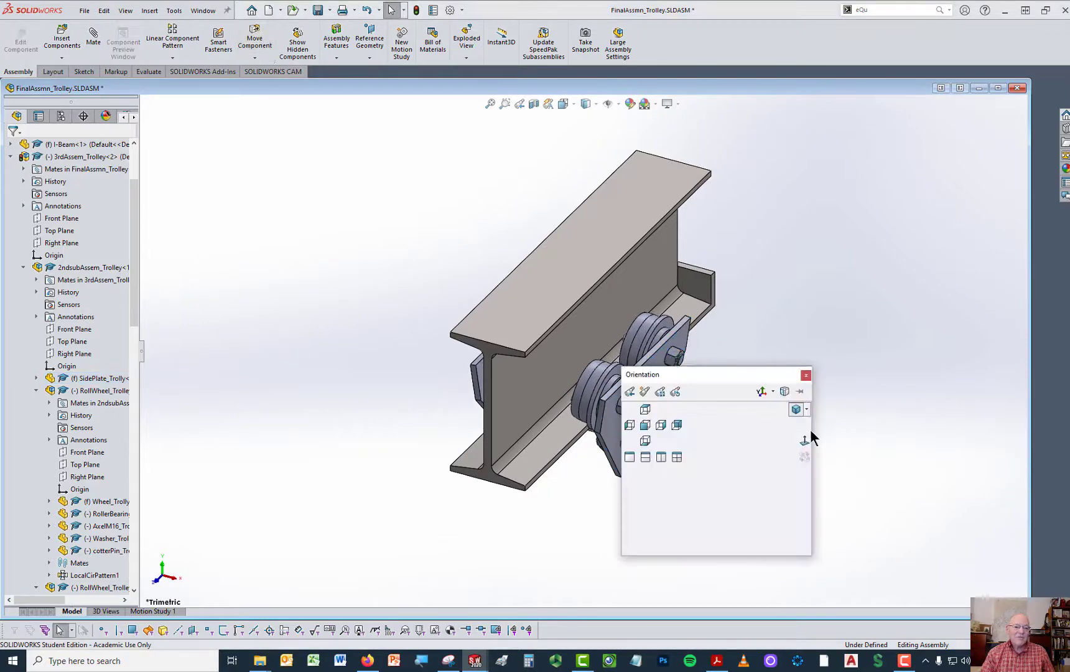
click(646, 426)
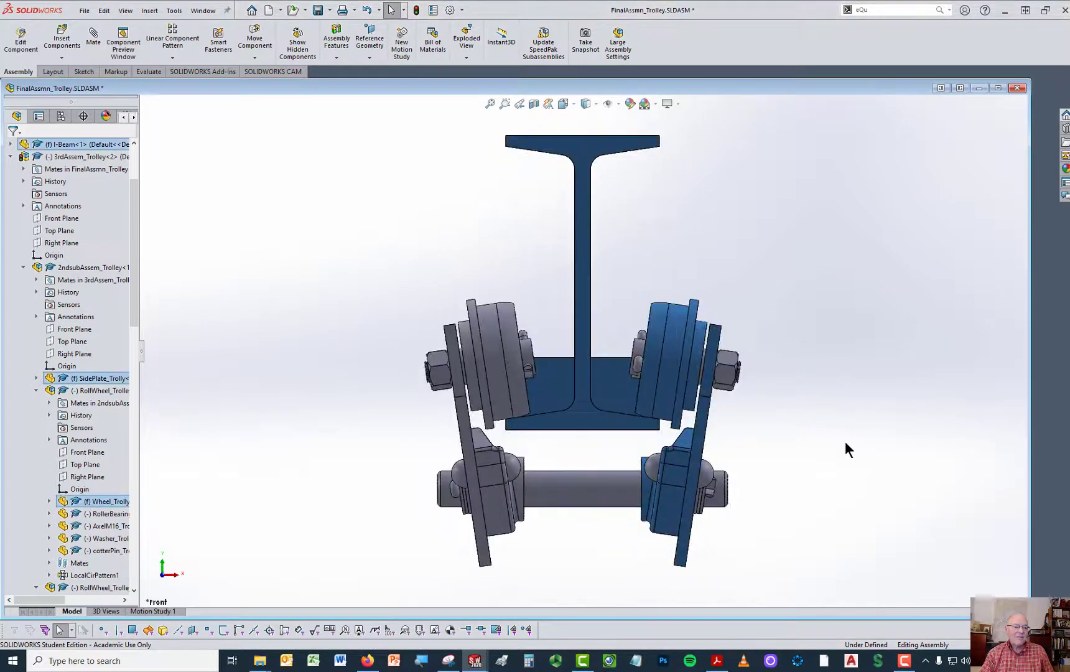
click(808, 461)
scroll(561, 413, down, 5)
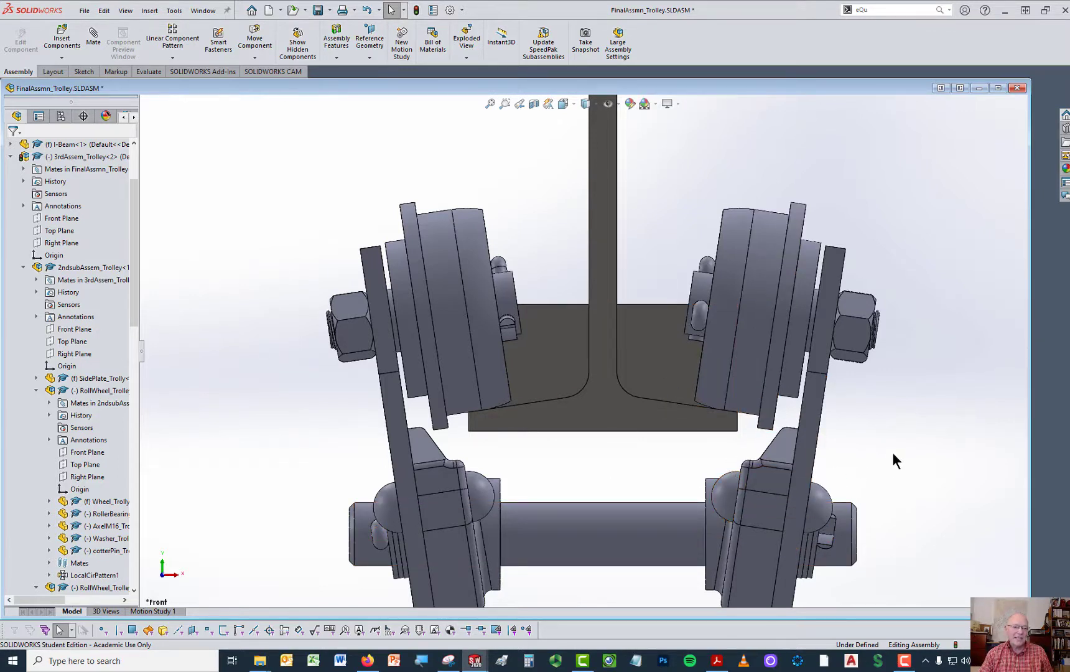
scroll(944, 423, up, 4)
middle_drag(820, 373, 794, 454)
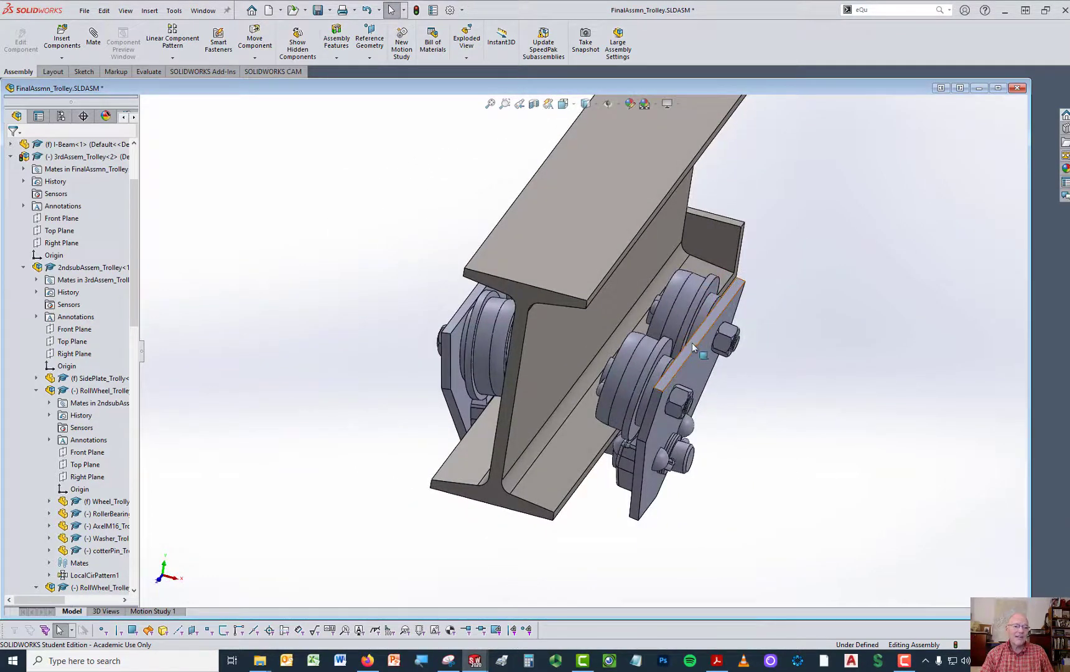
middle_drag(607, 365, 526, 339)
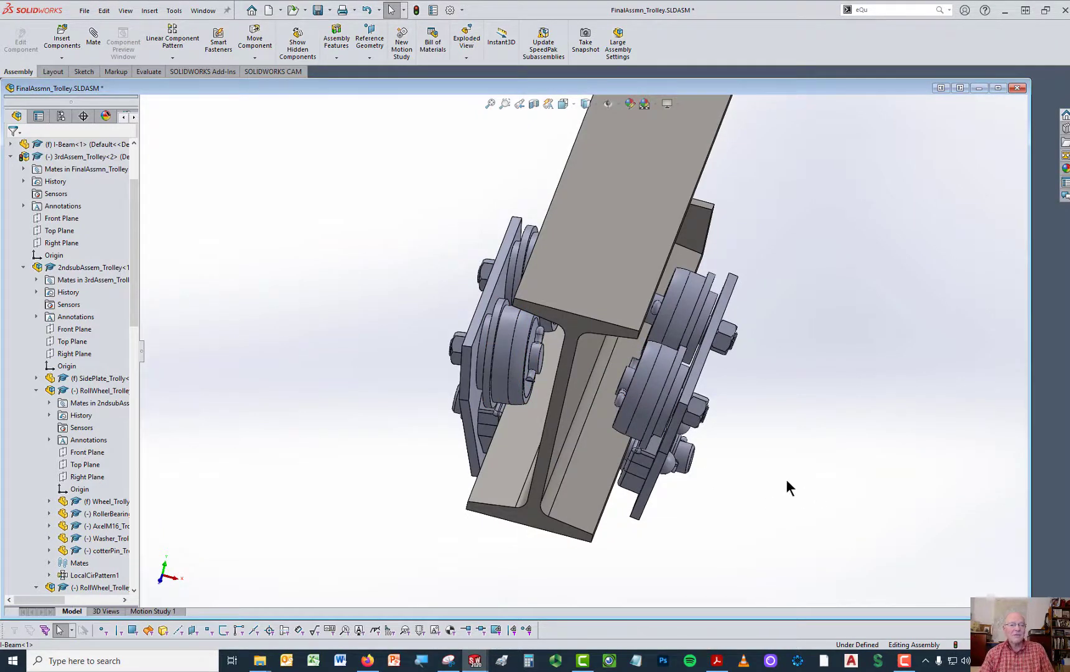
middle_drag(787, 487, 729, 438)
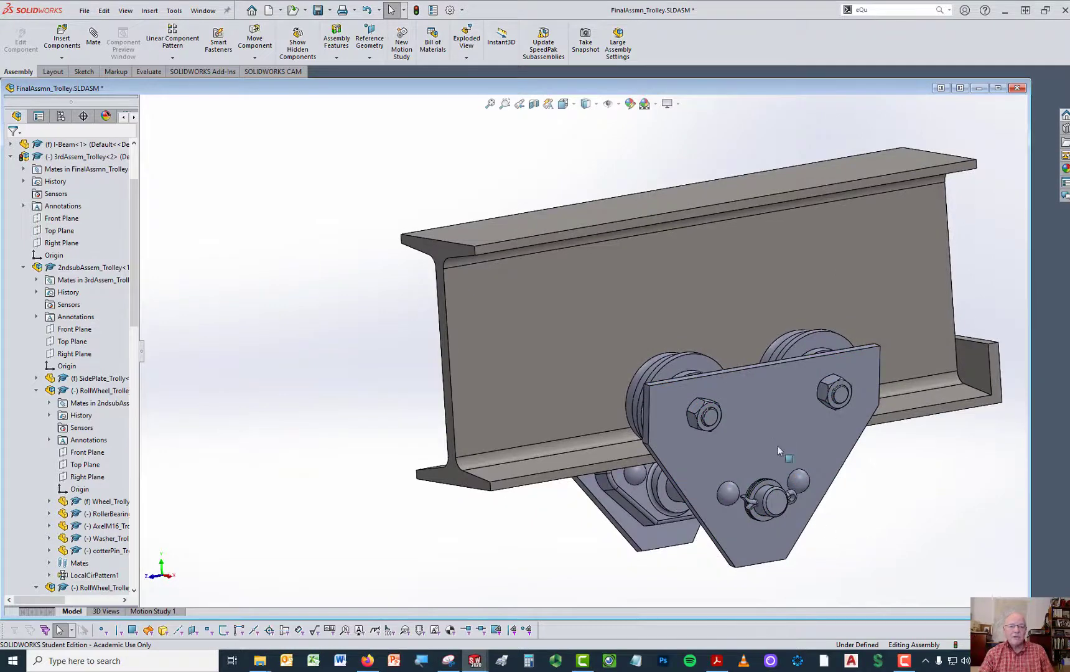
Step: Slide the trolley along the I-beam toward the end stop and return to the trimetric view
drag(778, 449, 933, 389)
click(1018, 491)
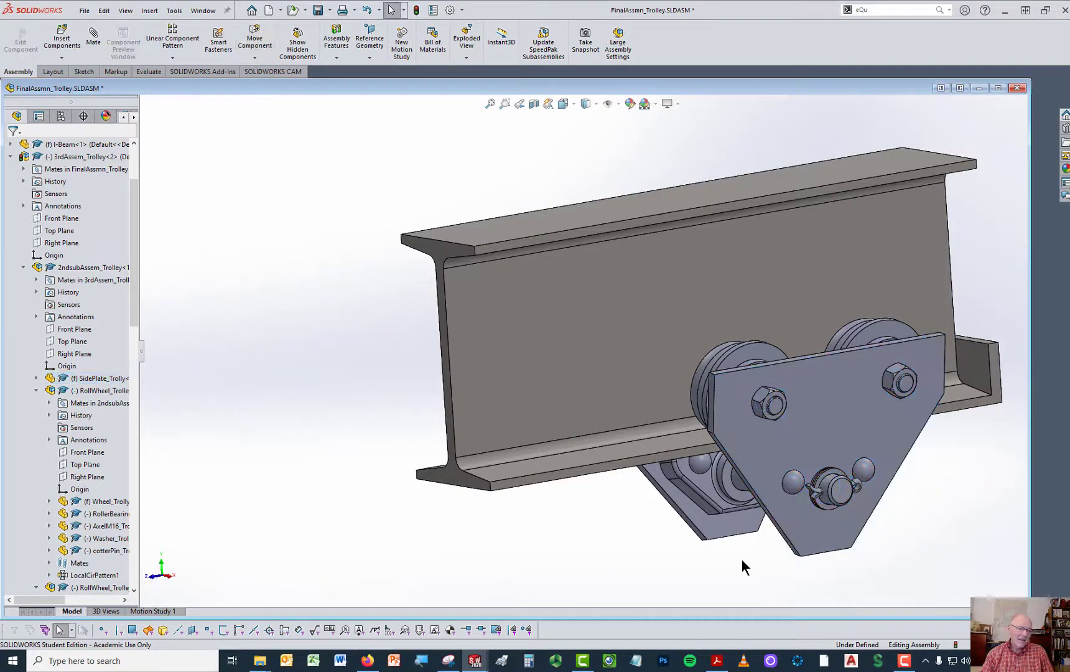
key(ctrl+7)
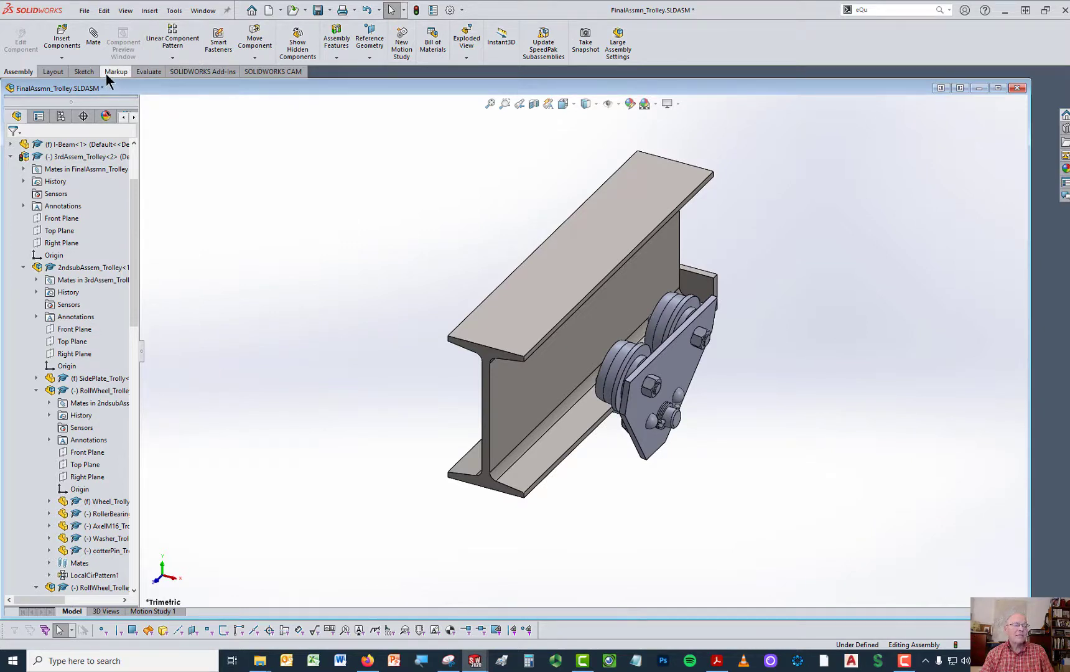
Step: Run Interference Detection on the whole FinalAssmn_Trolley assembly
click(149, 71)
click(48, 44)
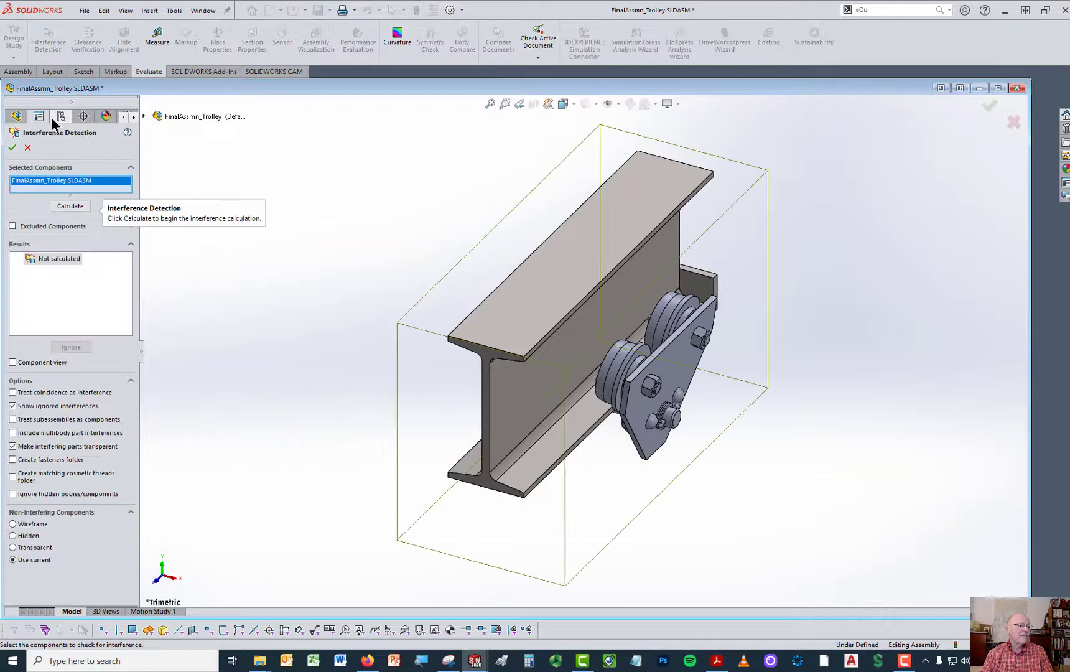
click(68, 206)
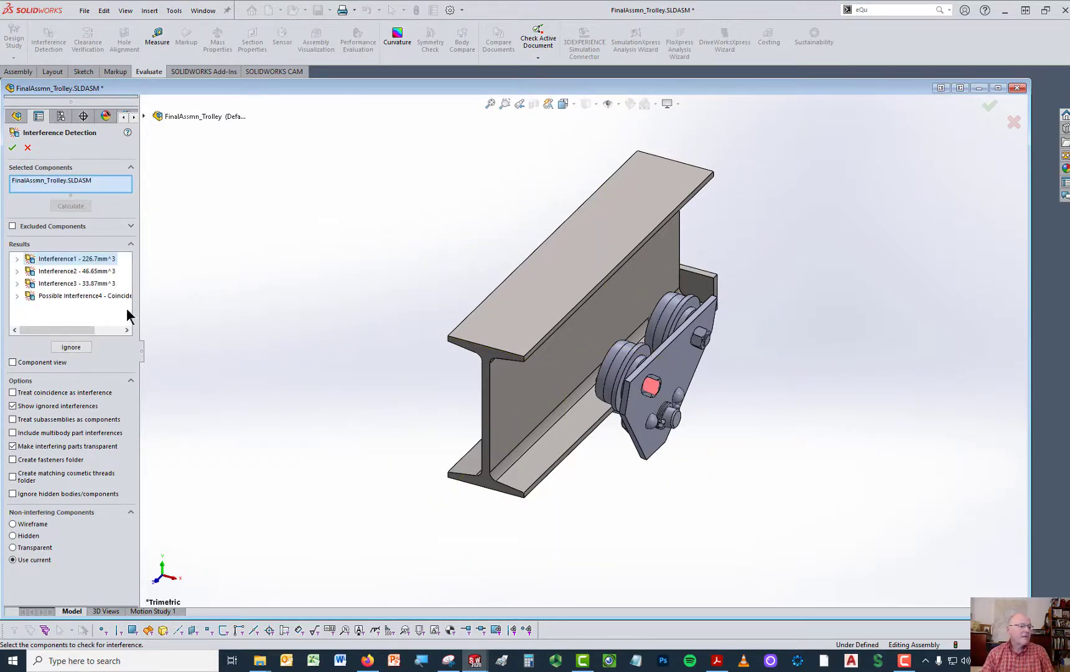
Step: Examine where the listed interferences occur on the trolley's axles and nuts, and close Interference Detection
click(96, 272)
middle_drag(311, 298, 375, 292)
click(68, 284)
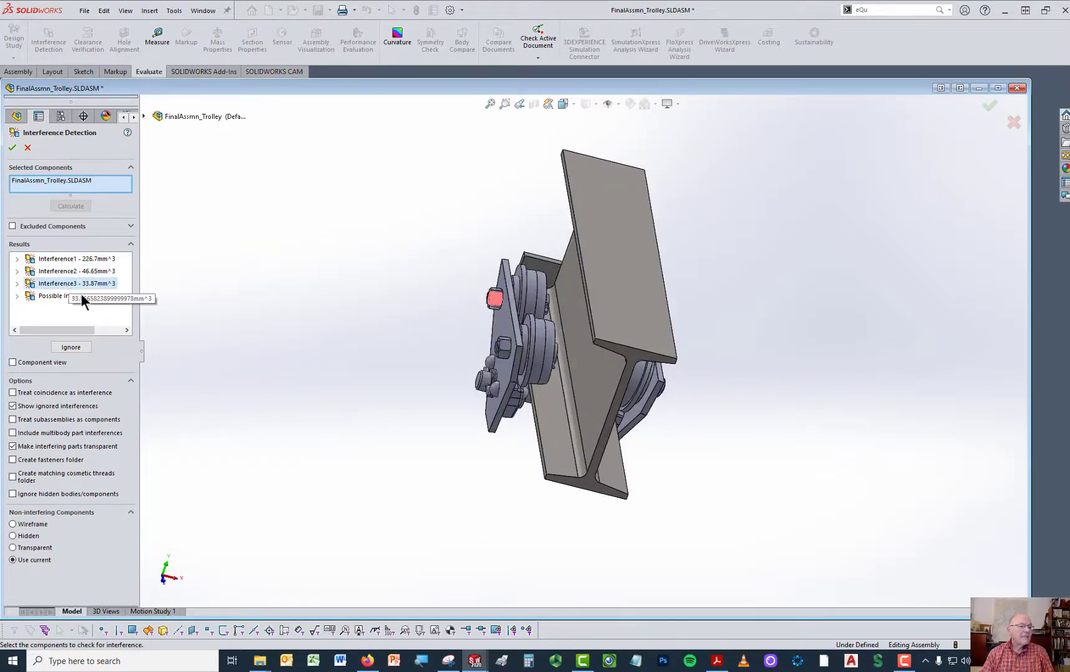
middle_drag(306, 327, 270, 301)
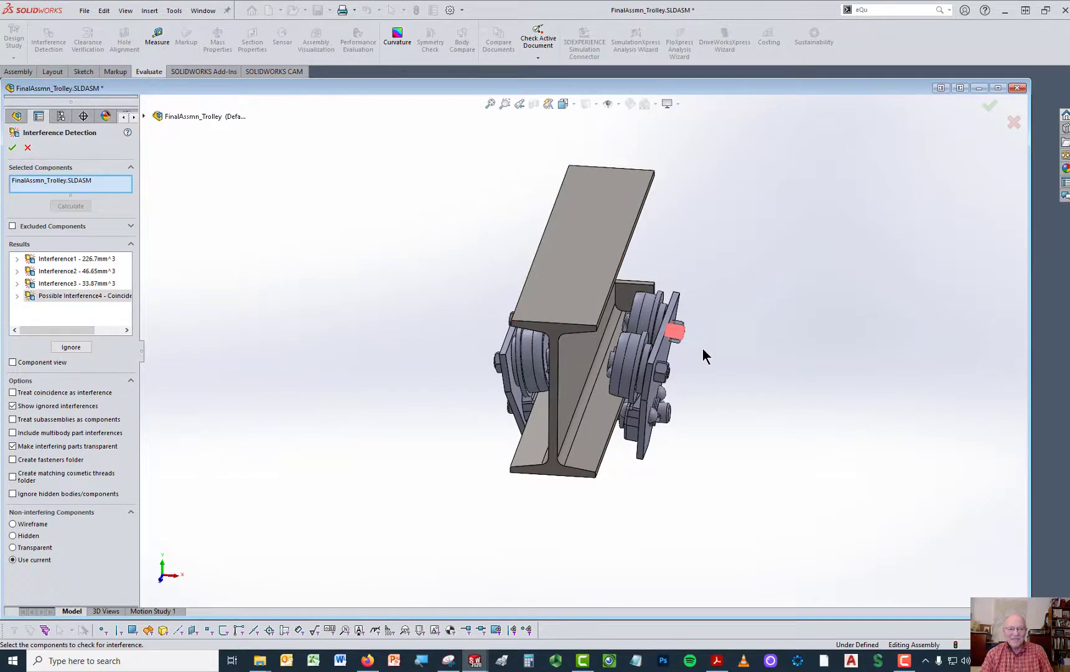
scroll(702, 351, down, 10)
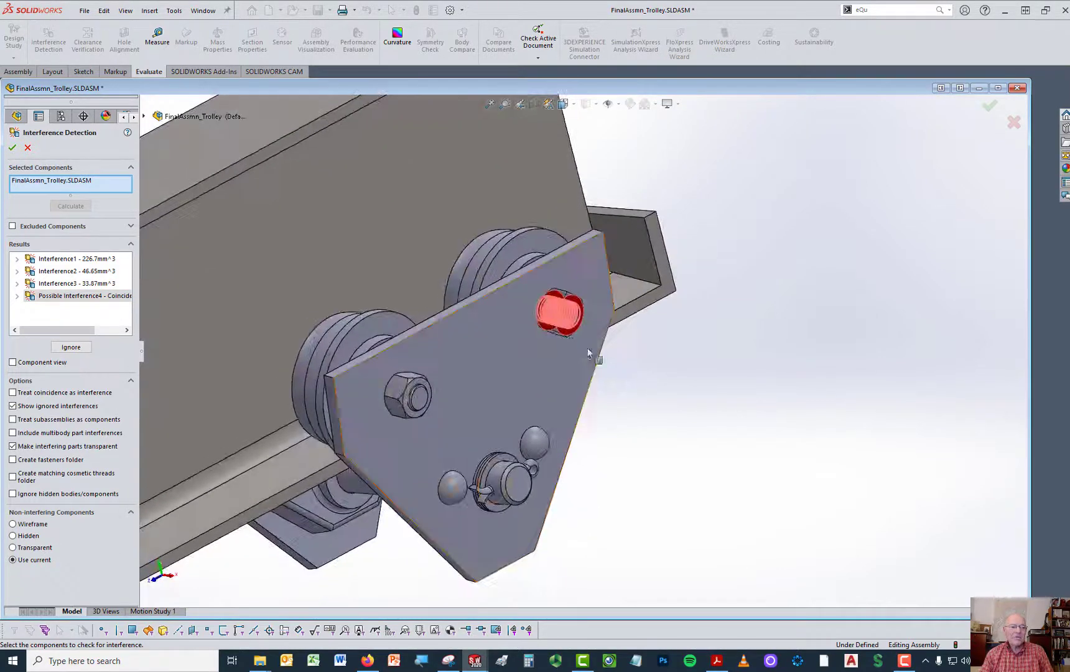
key(Escape)
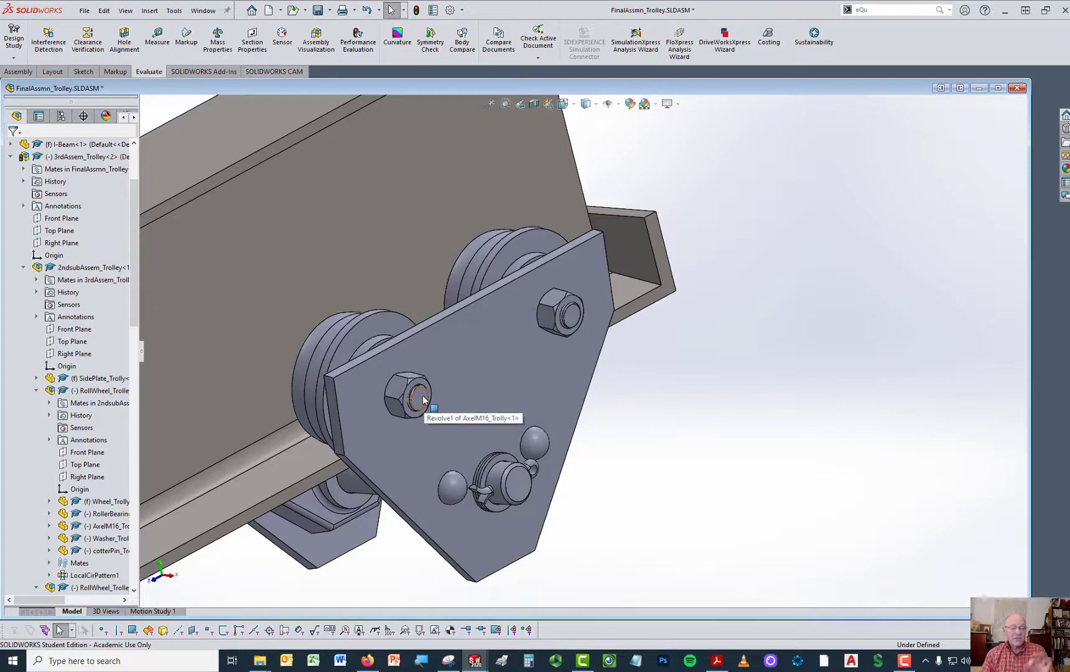
scroll(447, 416, up, 1)
scroll(447, 418, up, 3)
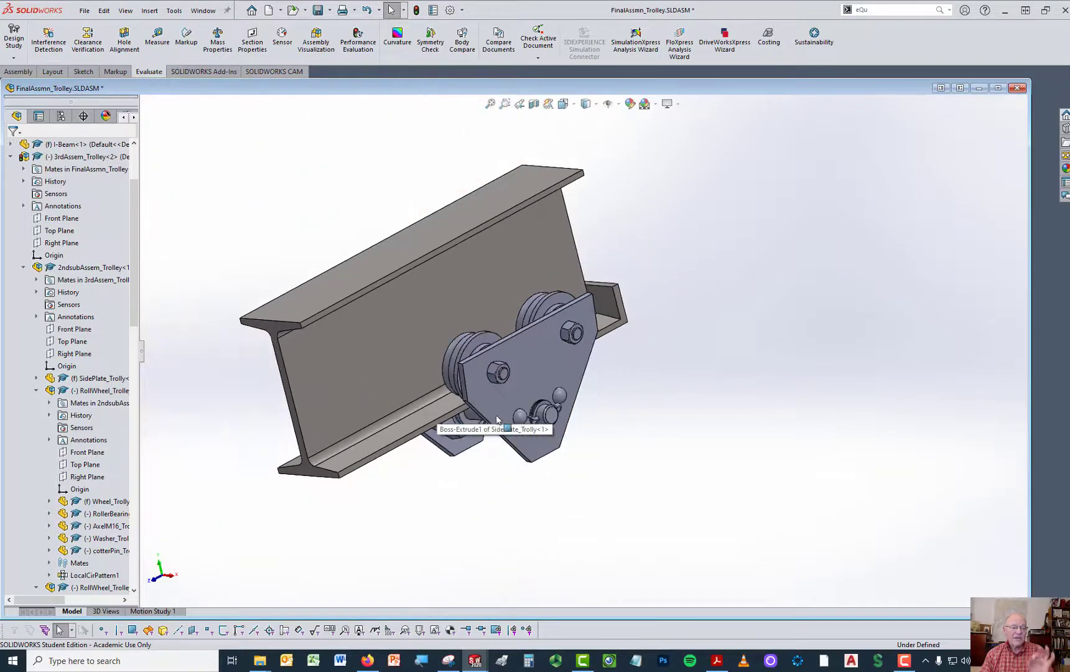
mouse_move(726, 413)
middle_down()
mouse_move(809, 398)
mouse_move(754, 370)
mouse_move(728, 396)
mouse_move(743, 411)
middle_up()
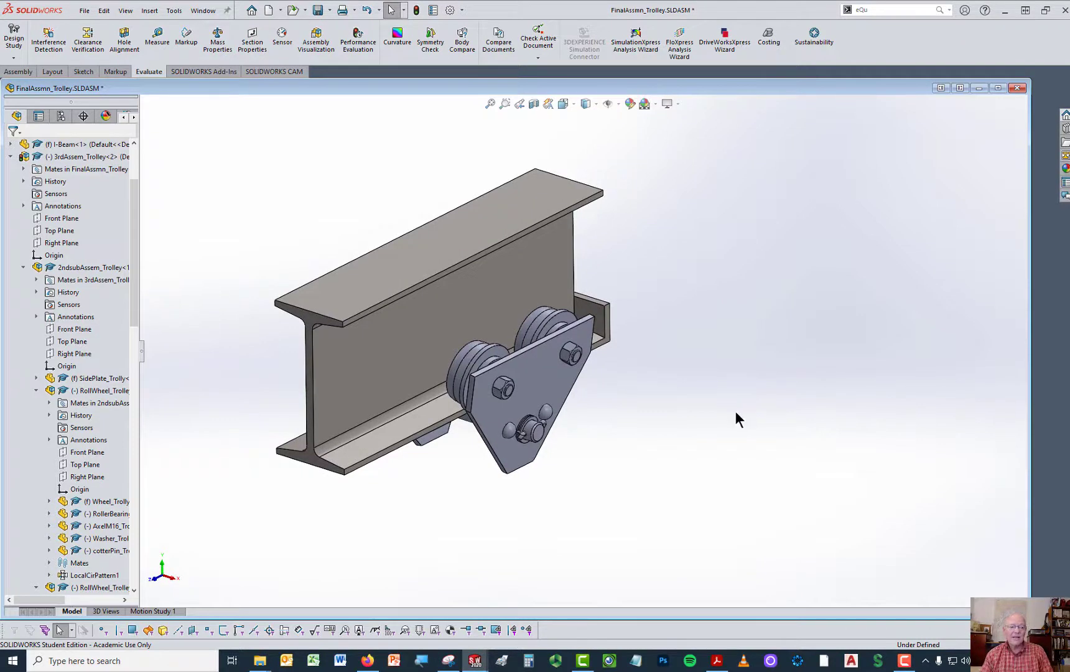